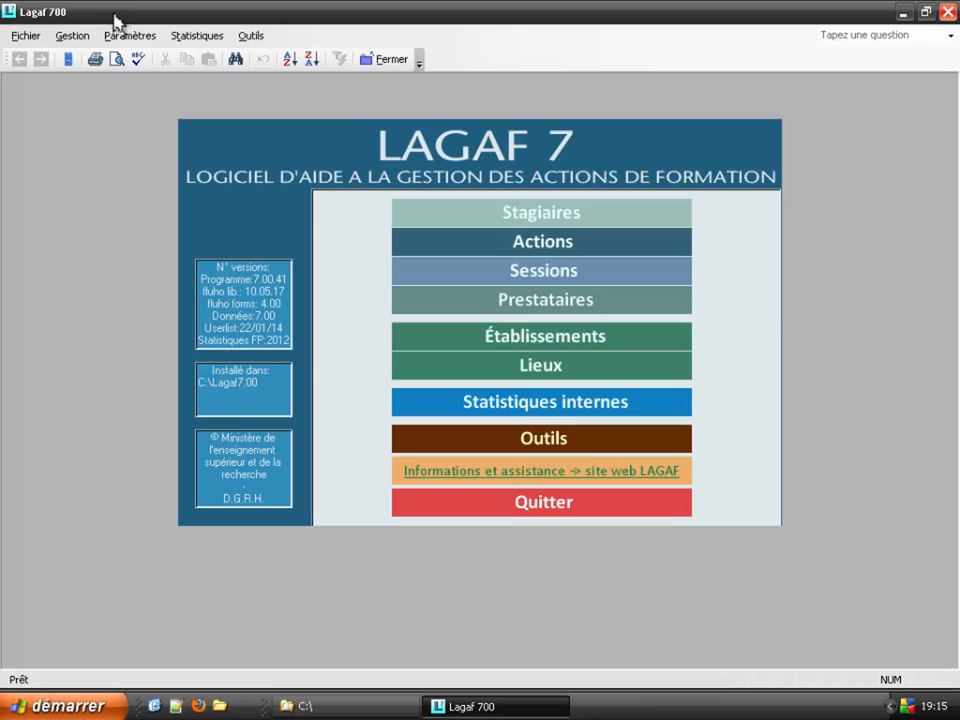
Step: Restore the Explorer window showing the C:\ drive with its Lagaf folders
left_click(349, 706)
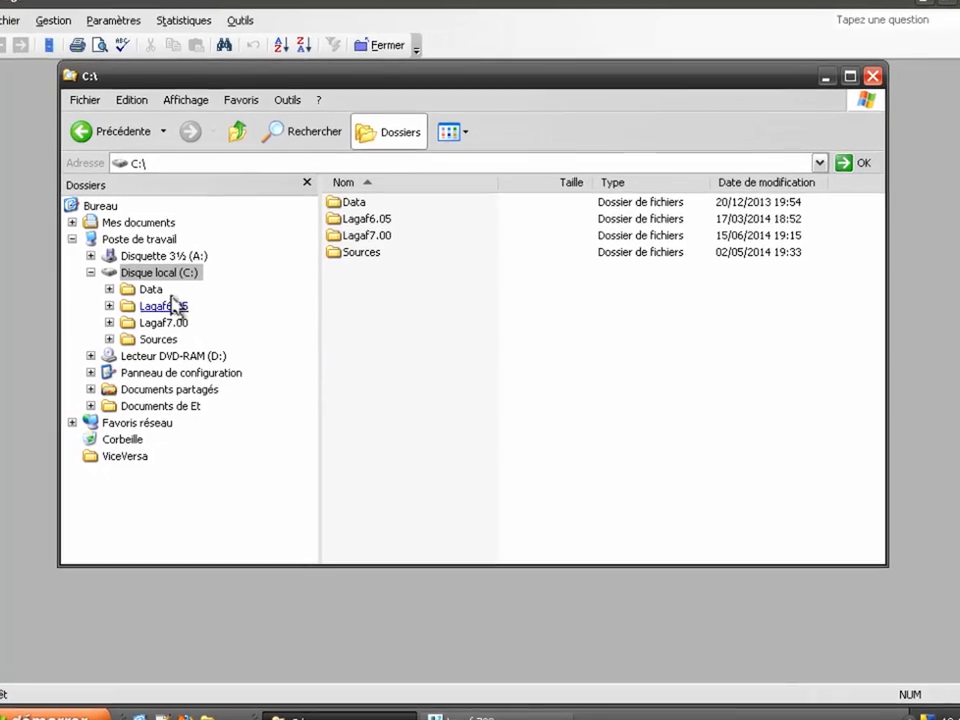
Step: Duplicate Base test-Source700.mdb inside C:\Lagaf7.00\DOCUMENTATION
left_click(168, 323)
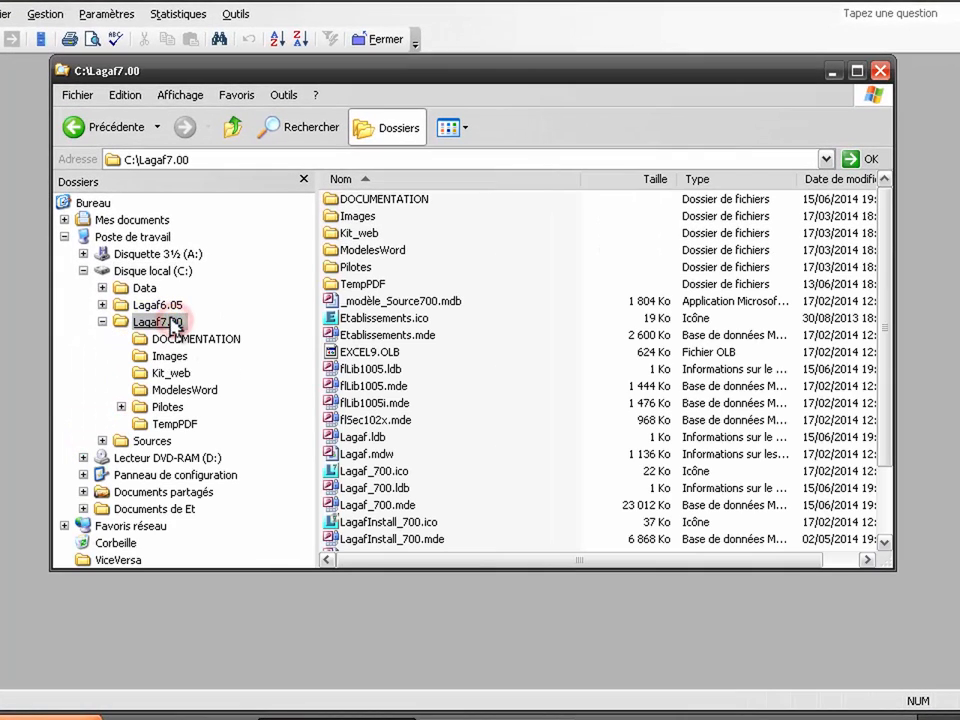
double_click(398, 199)
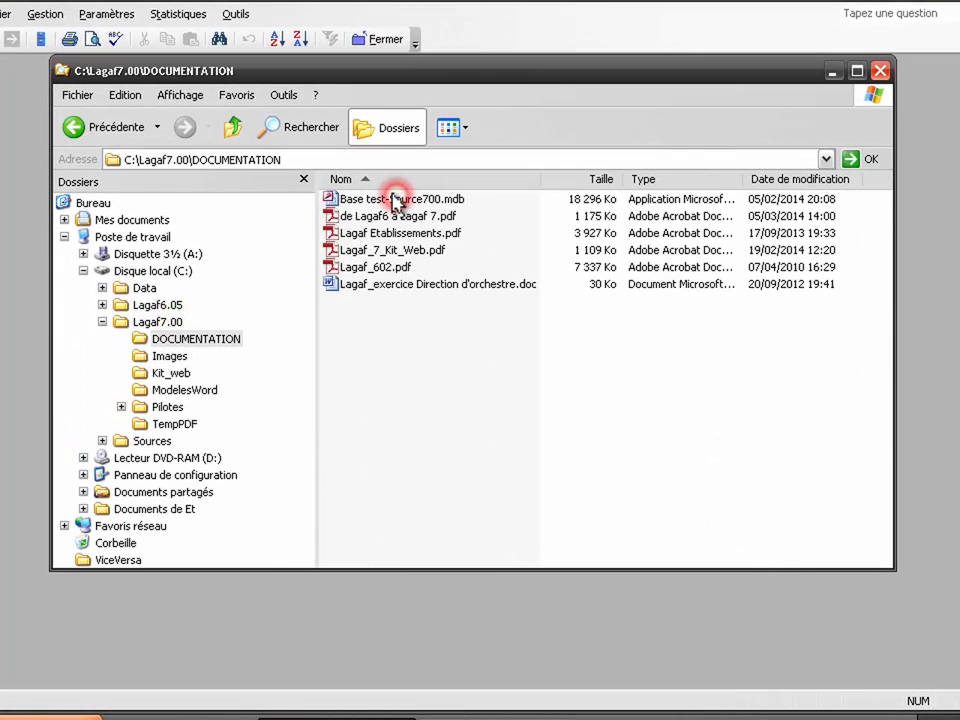
left_click(398, 199, "ctrl")
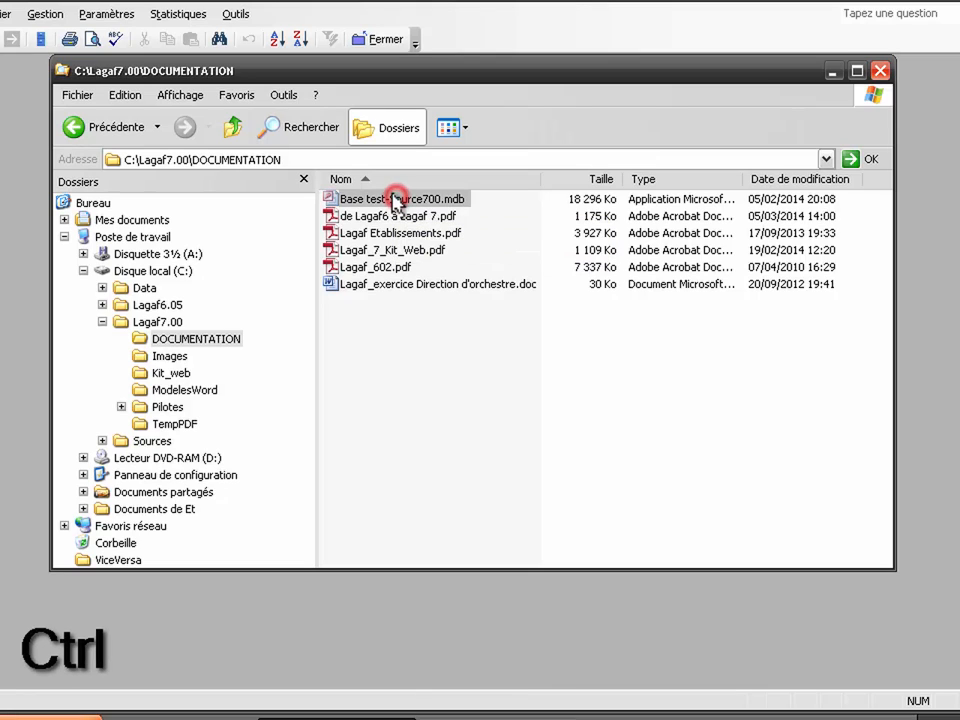
left_click_drag(396, 200, 431, 332)
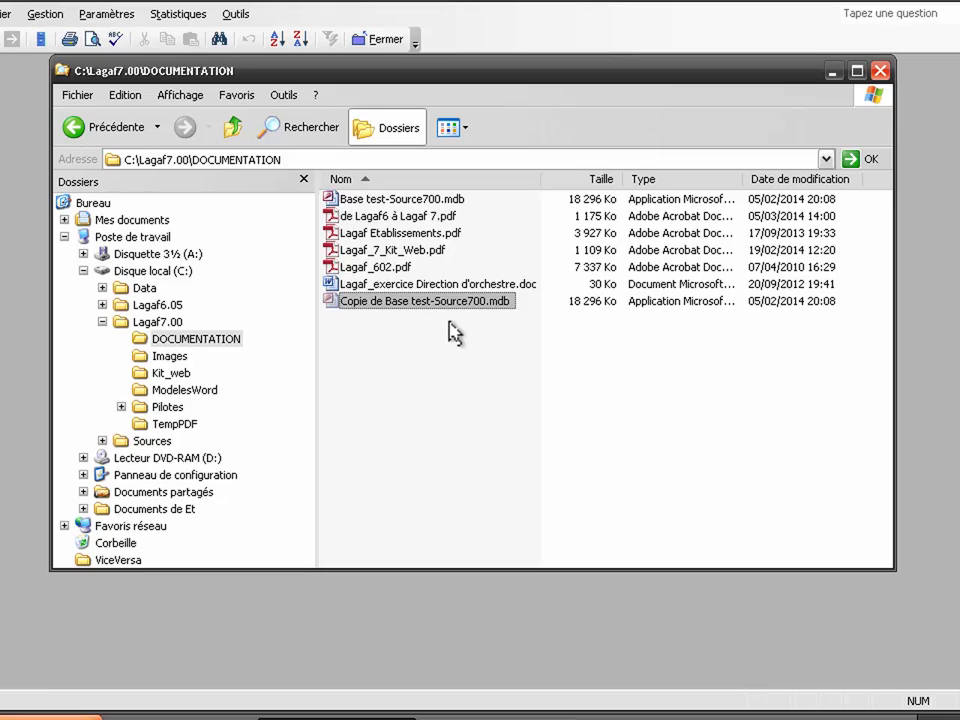
Step: Rename the copy to Source700.mdb and minimise Explorer
key("F2")
key("ctrl+shift+Right")
key("ctrl+shift+Right")
key("ctrl+shift+Right")
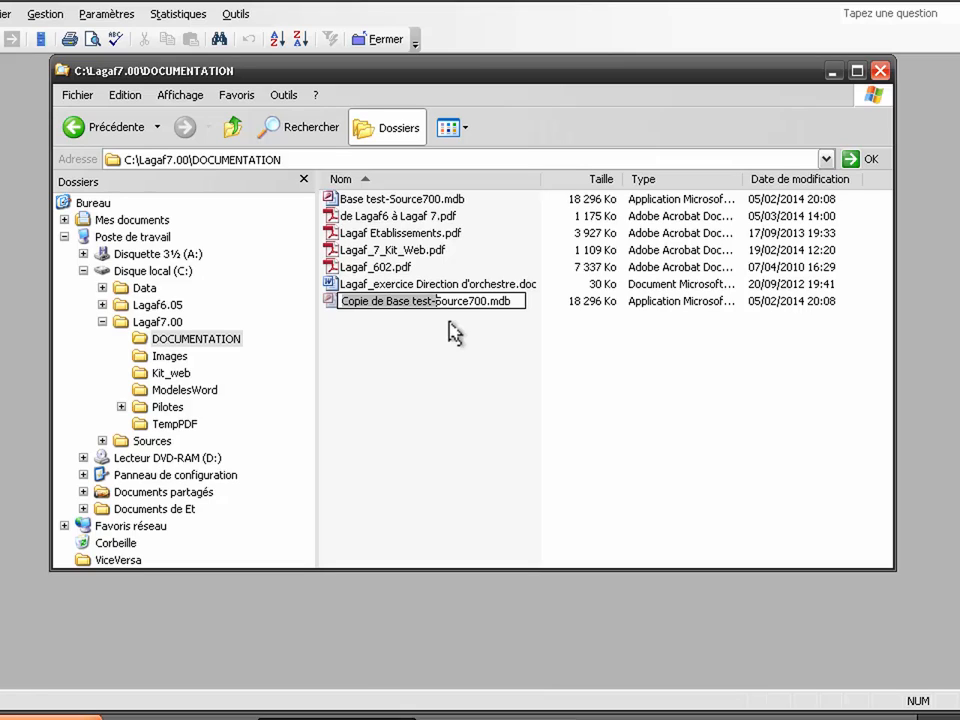
key("shift+Home")
key("BackSpace")
key("Return")
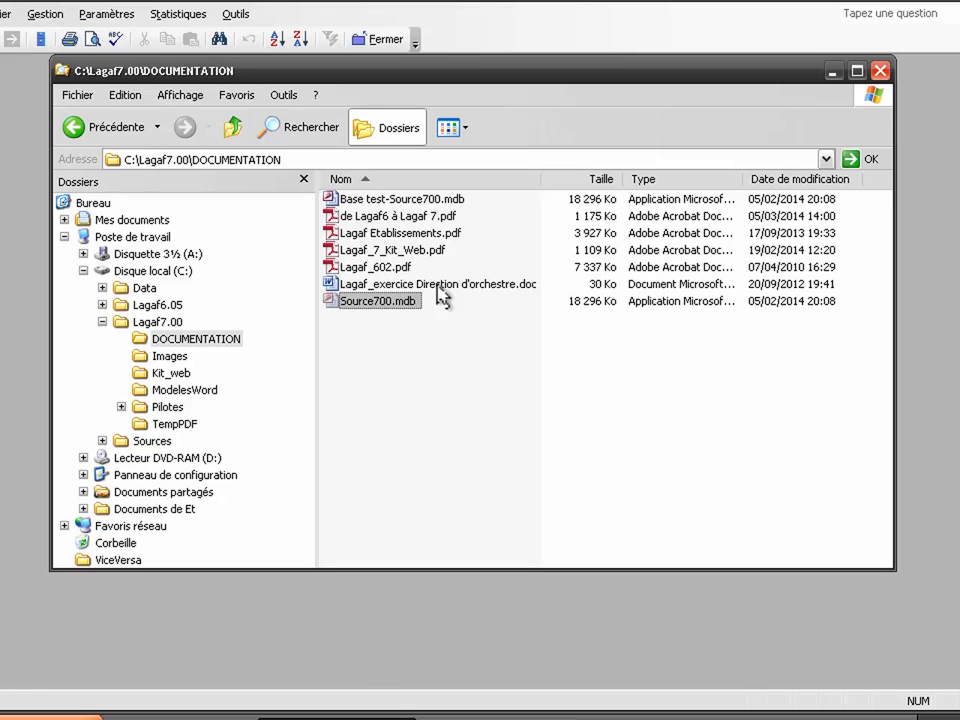
left_click(831, 71)
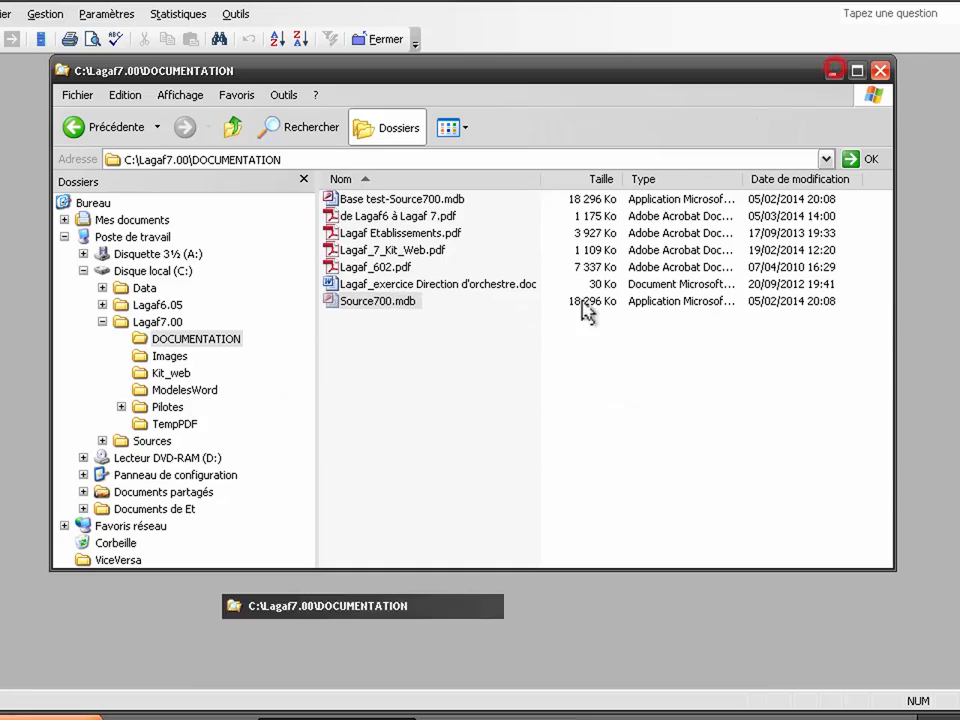
Step: Set the personal database to C:\Lagaf7.00\DOCUMENTATION\Source700.mdb and connect Lagaf to that copy
left_click(523, 444)
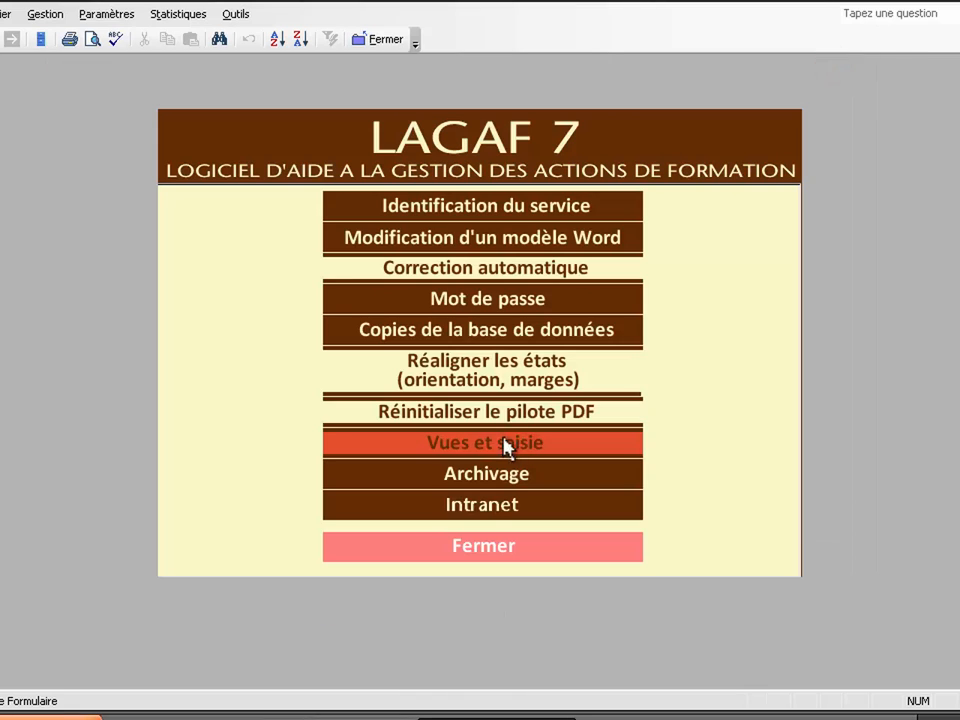
left_click(420, 330)
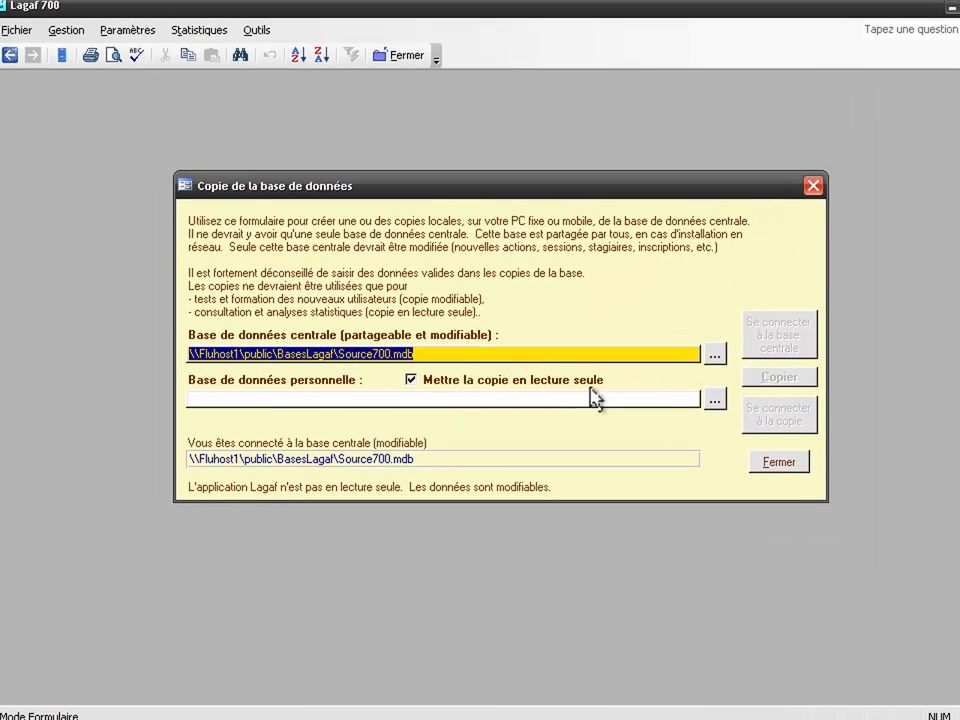
left_click(698, 387)
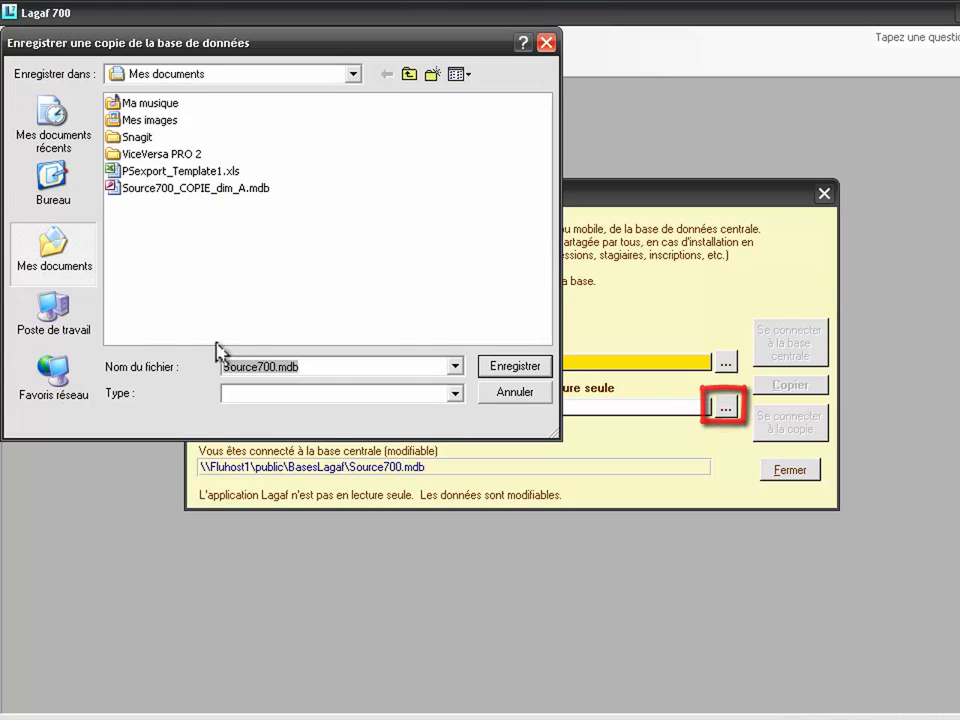
left_click(68, 320)
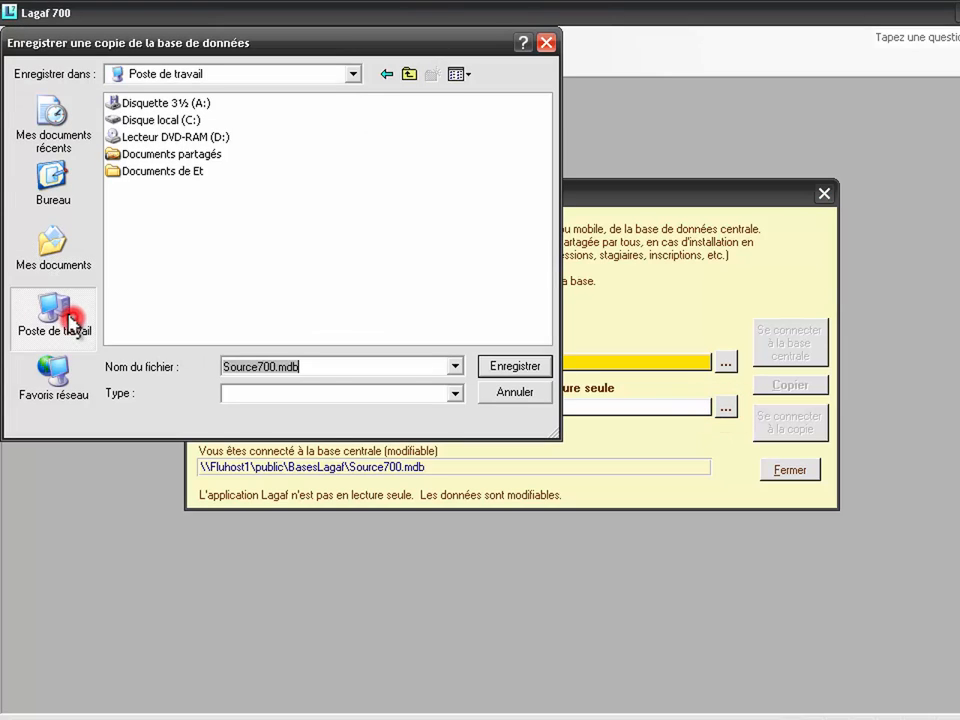
double_click(186, 119)
double_click(150, 137)
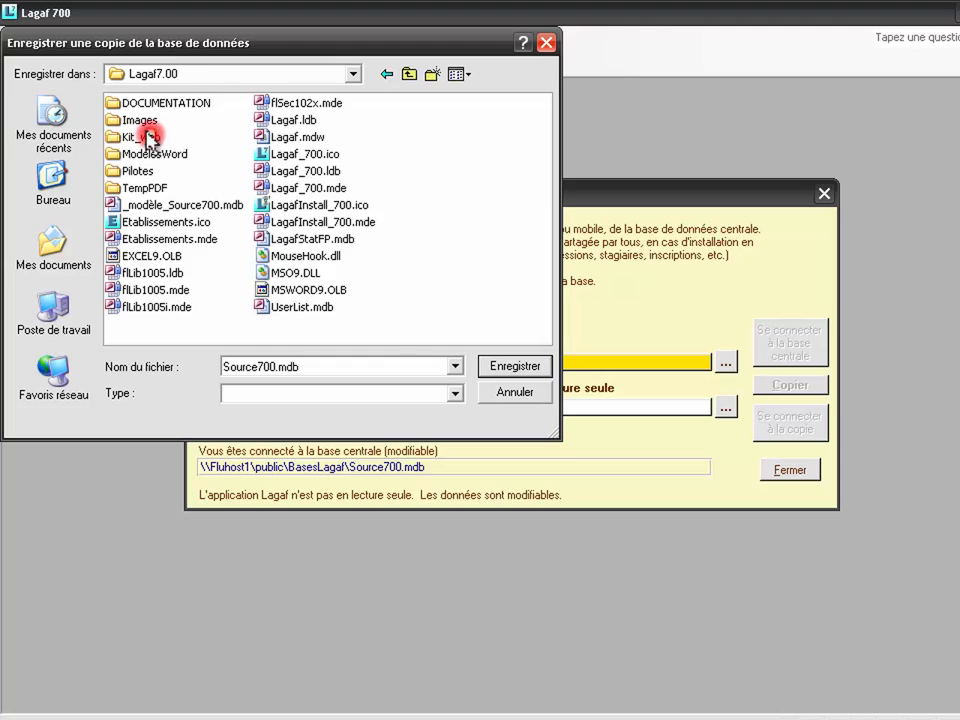
double_click(160, 101)
left_click(186, 205)
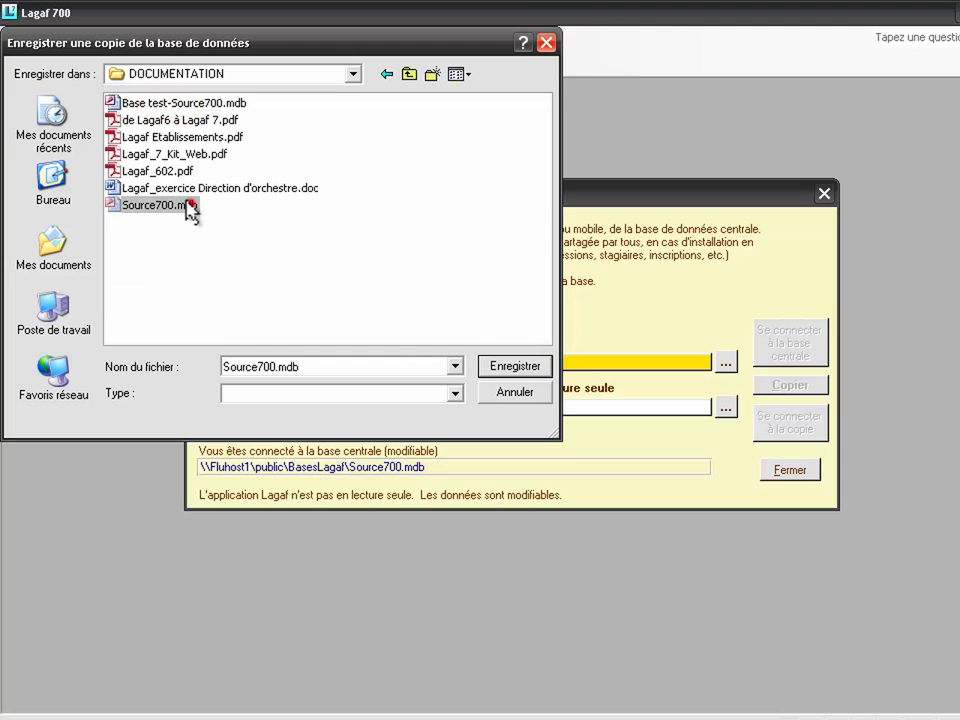
left_click(511, 368)
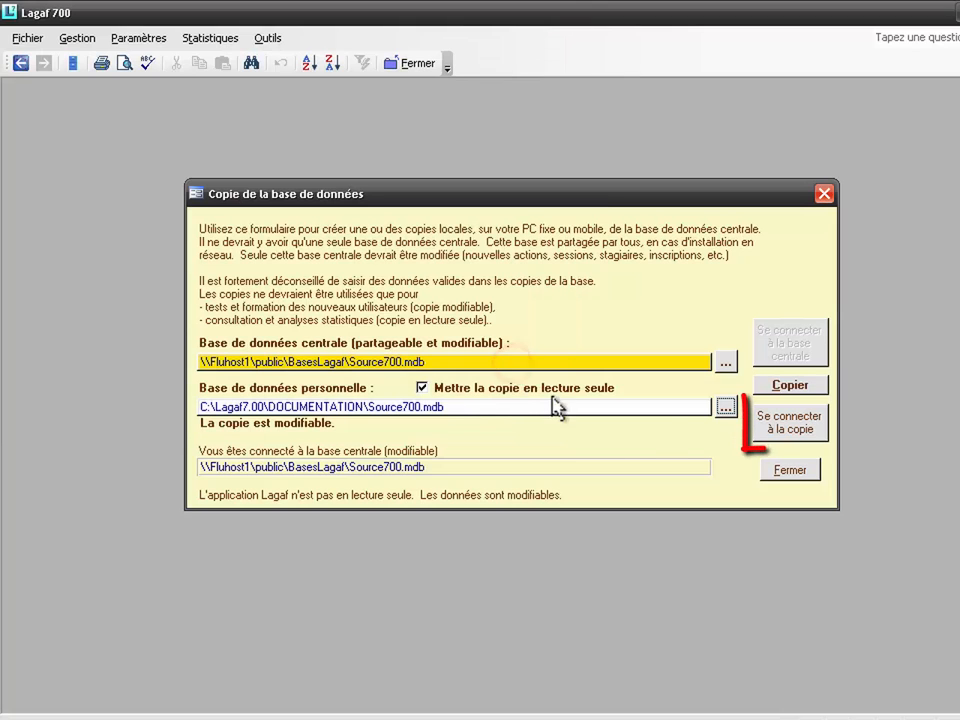
left_click(795, 421)
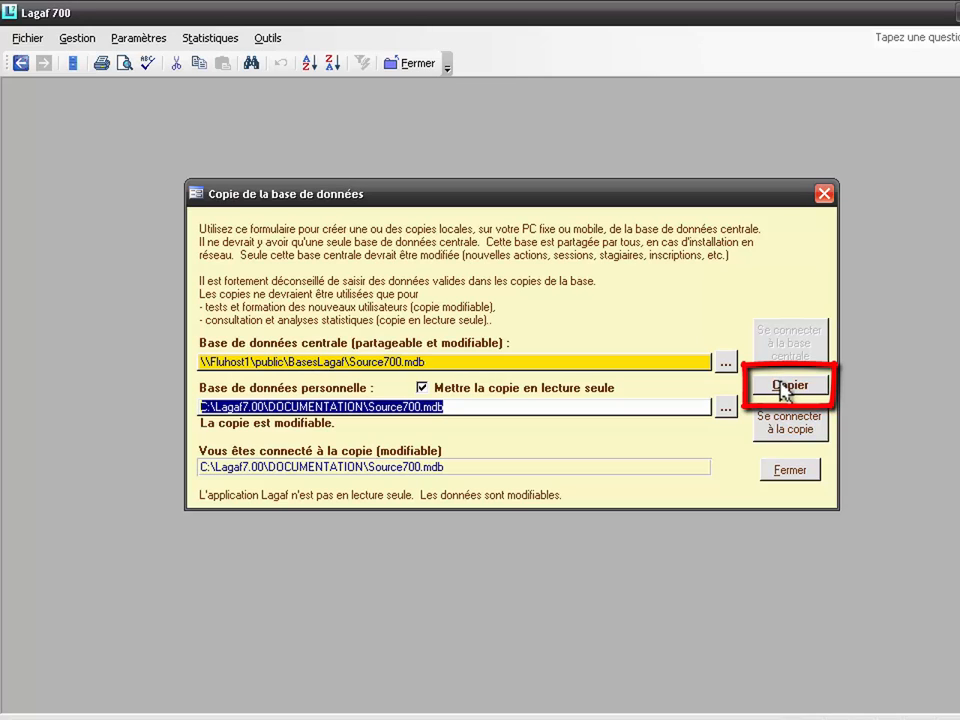
Step: Close the copy settings and open action 427 'Access - Module 1' for editing
left_click(806, 474)
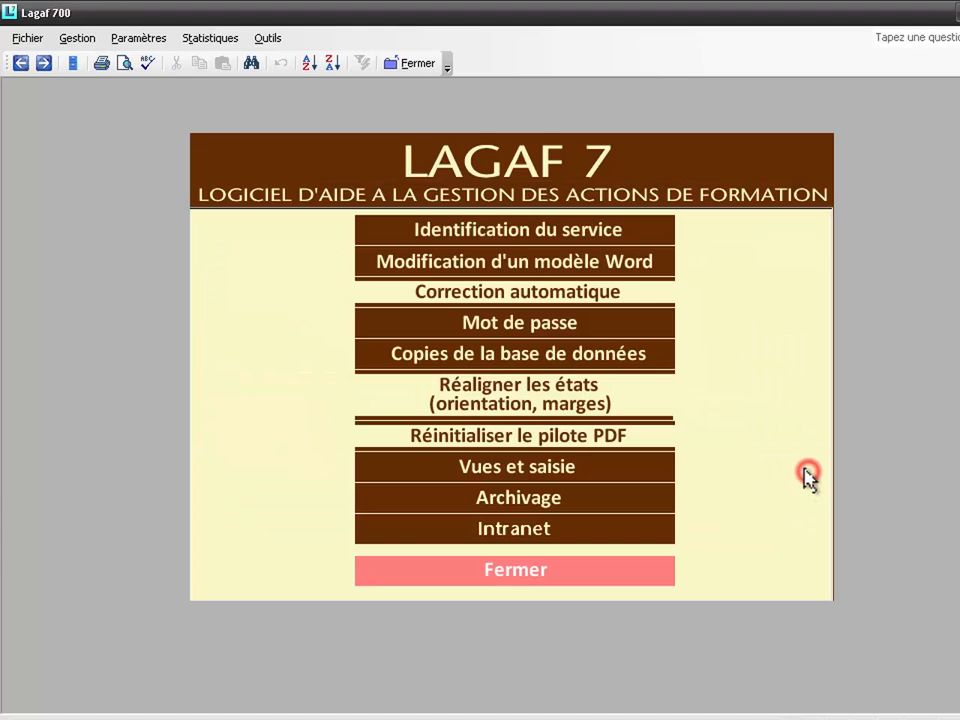
left_click(562, 566)
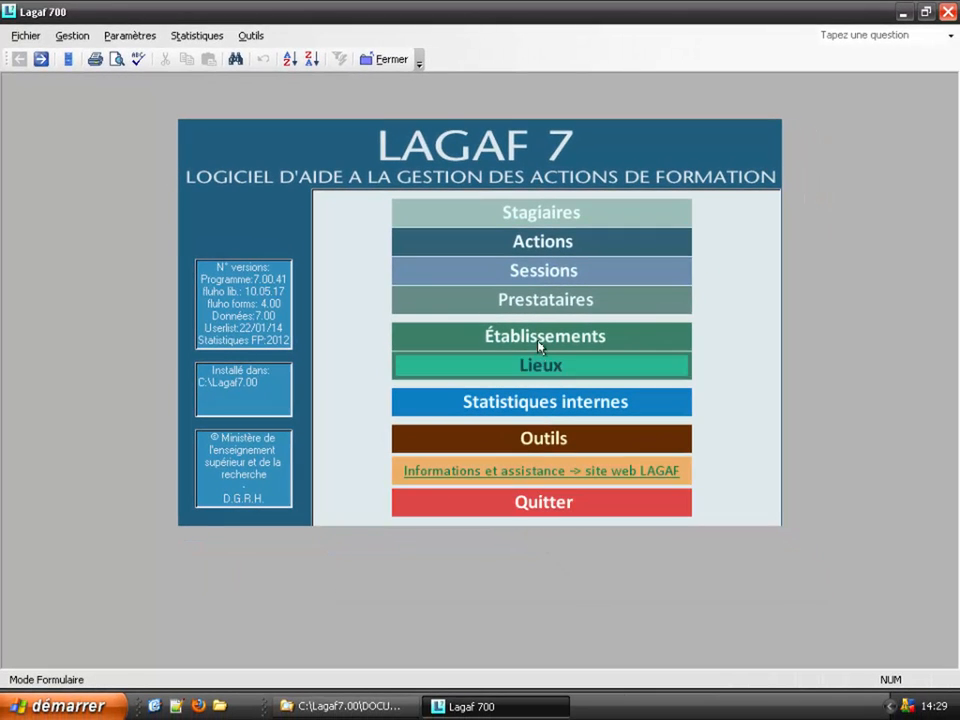
left_click(524, 243)
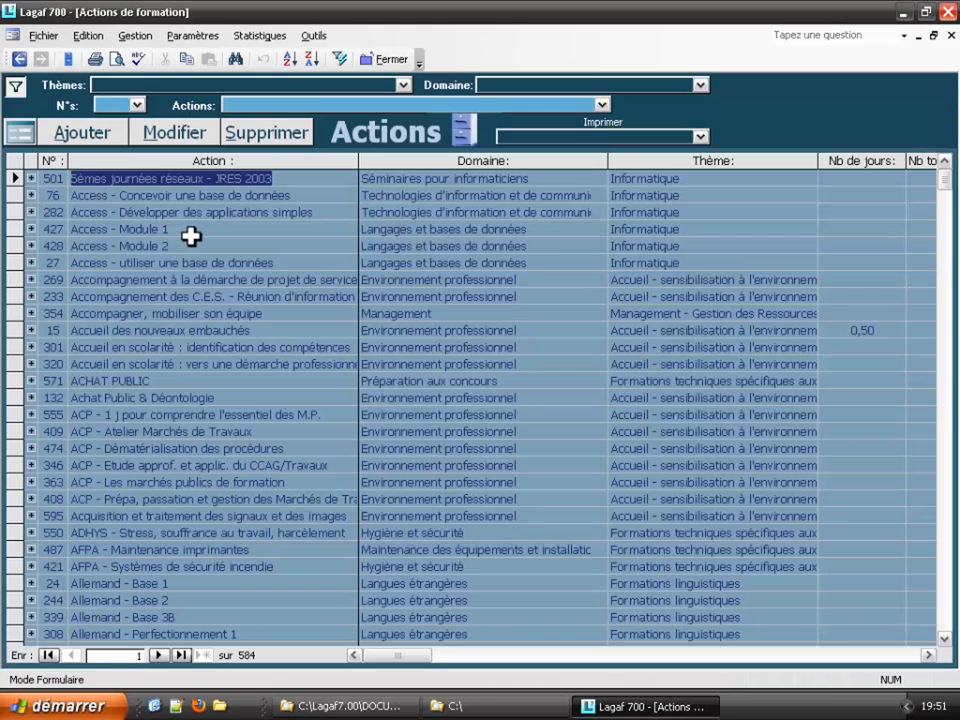
left_click(203, 228)
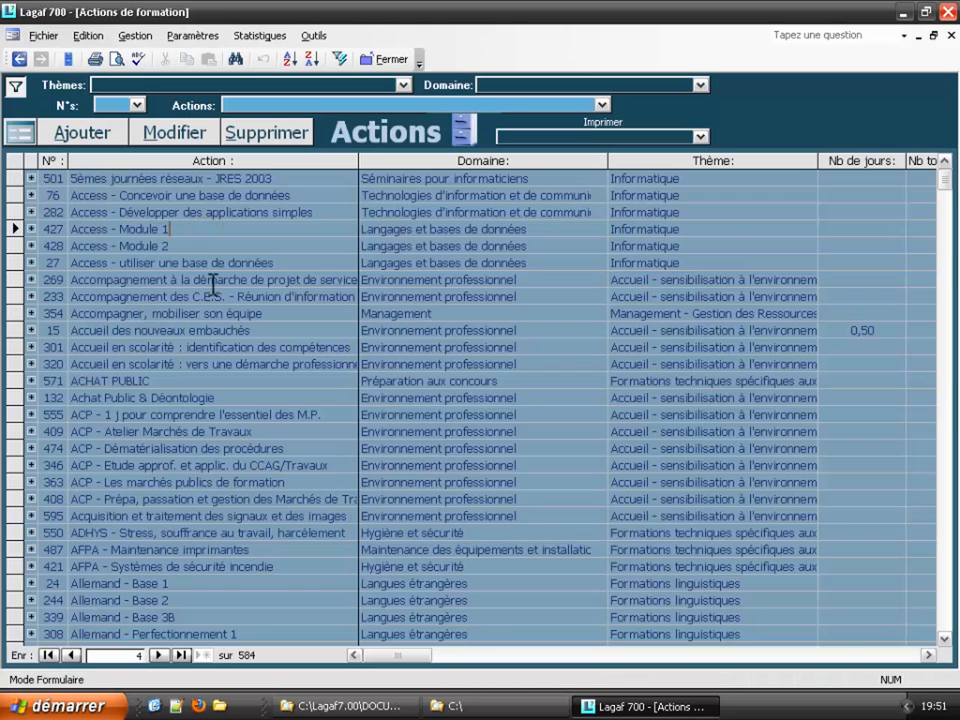
left_click(157, 137)
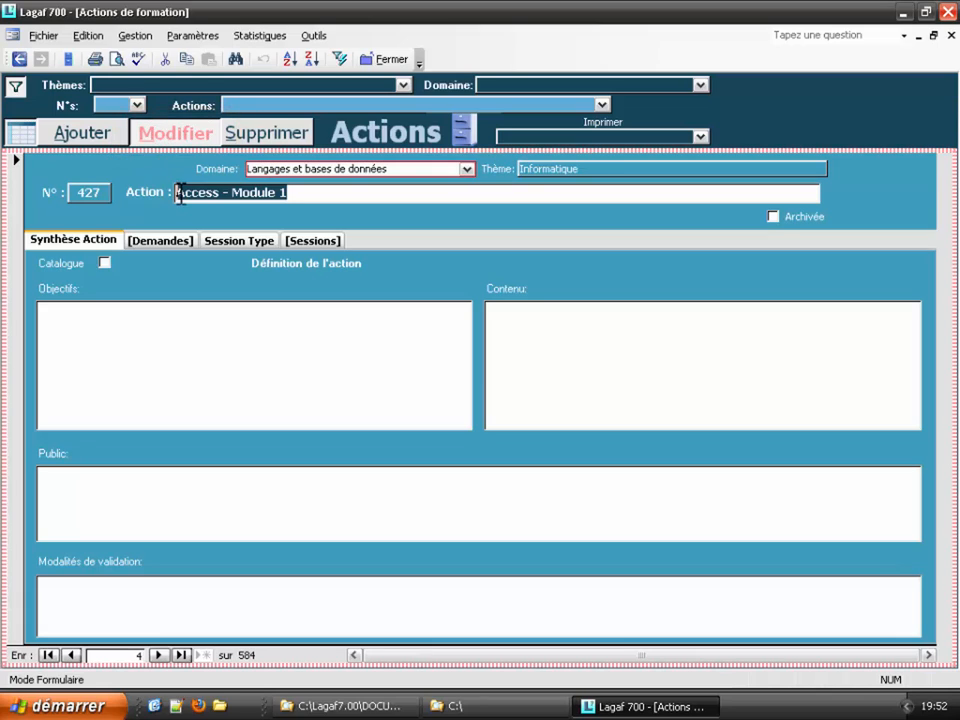
Step: Save Access - Module 1 with a 3-day session type
left_click(228, 246)
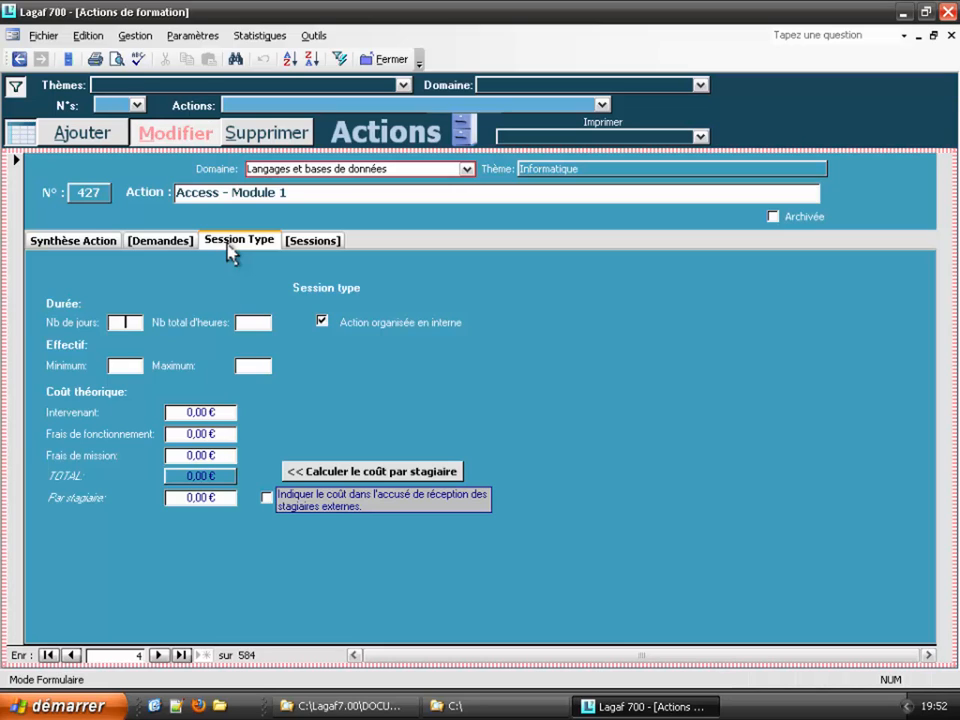
type("3")
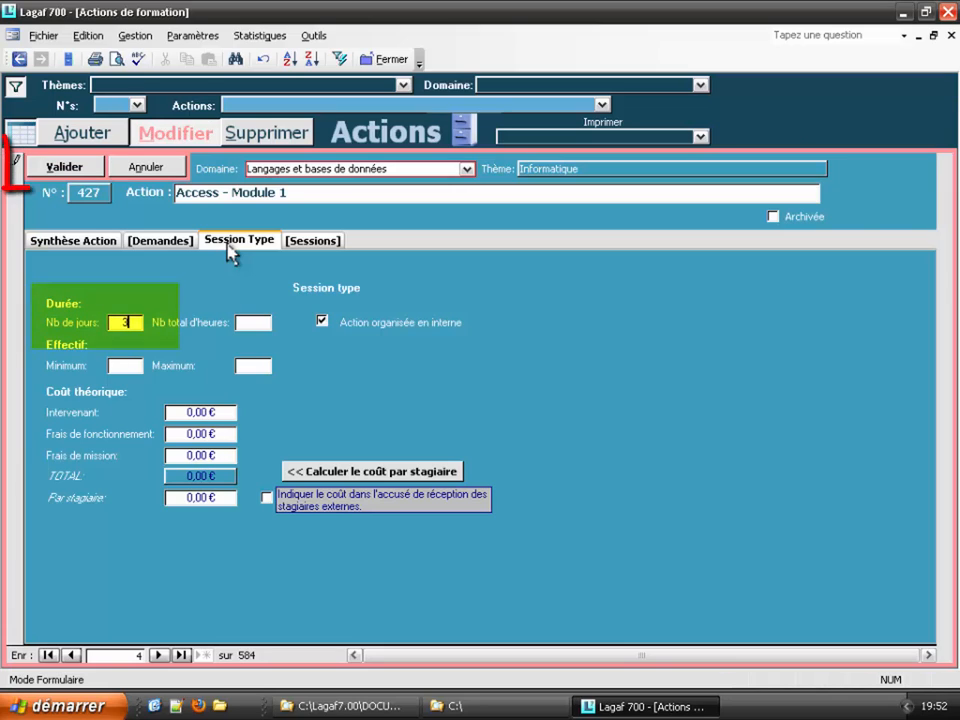
left_click(76, 168)
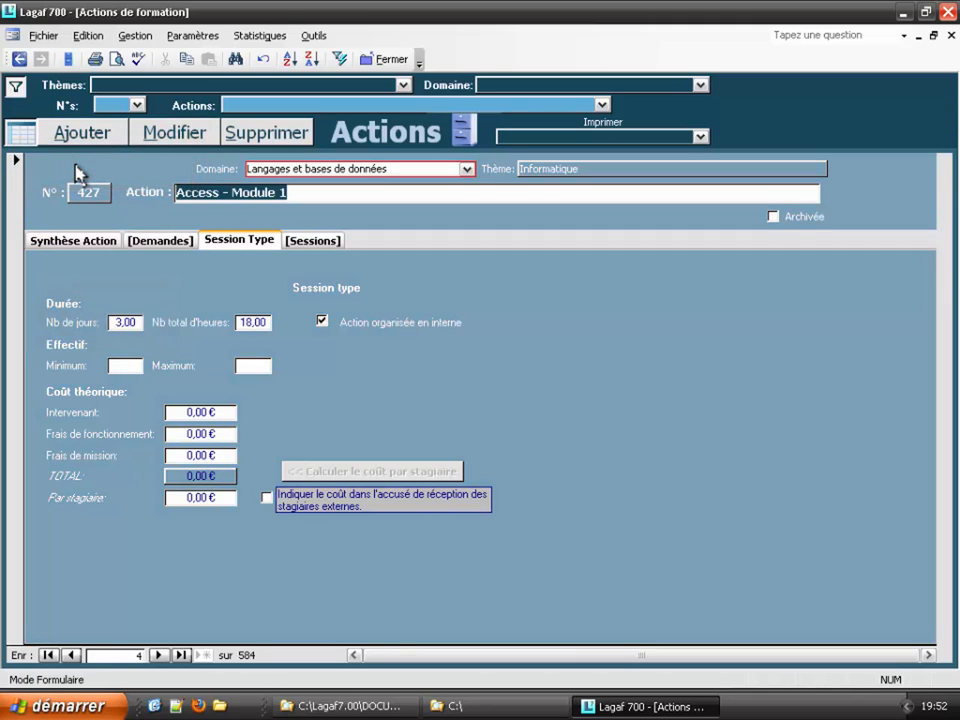
Step: Move to Access - Module 2 and save it with 4 days
left_click(154, 133)
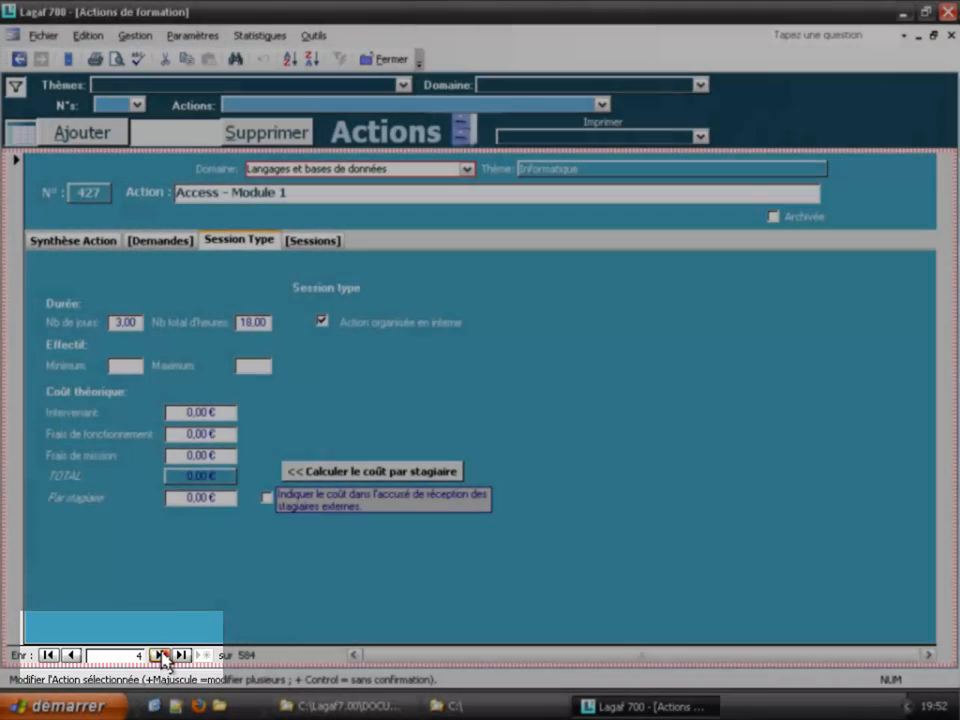
left_click(159, 655)
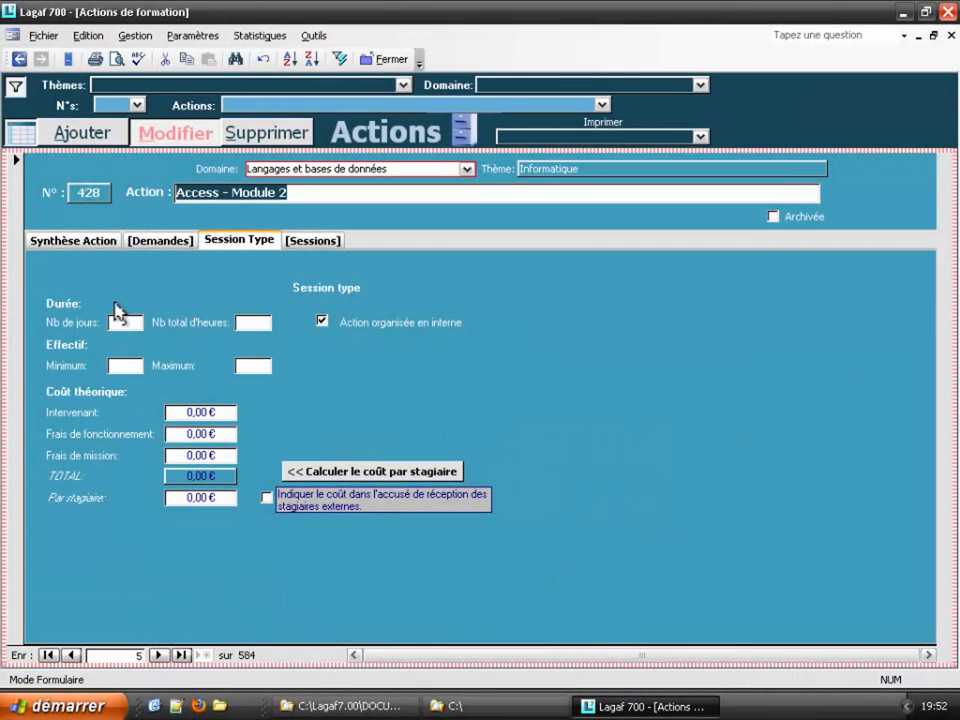
left_click(124, 318)
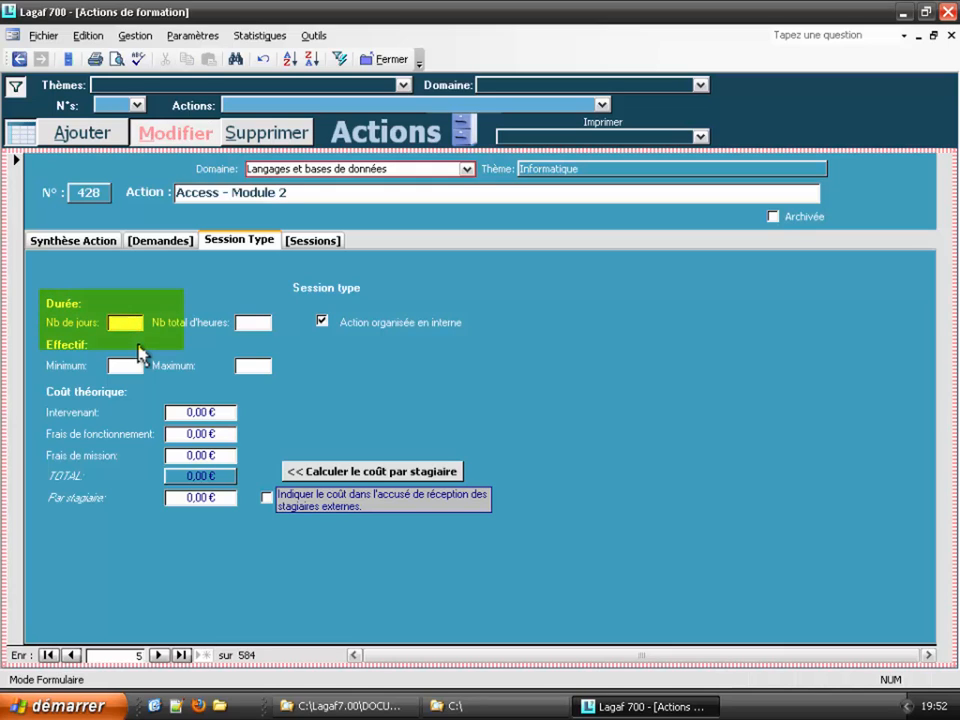
type("4")
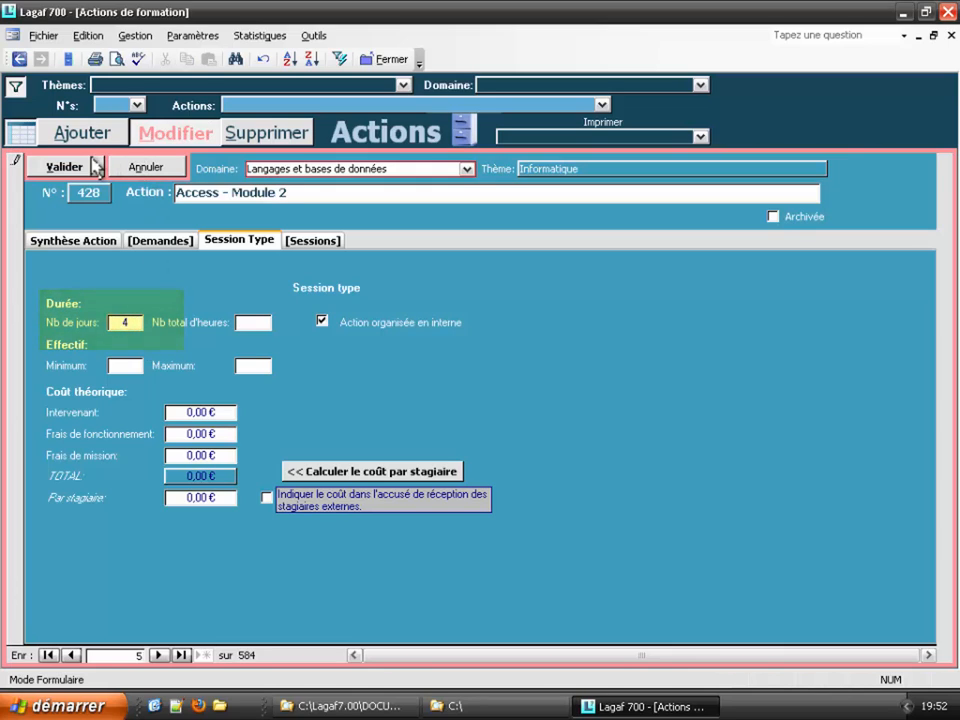
left_click(95, 168)
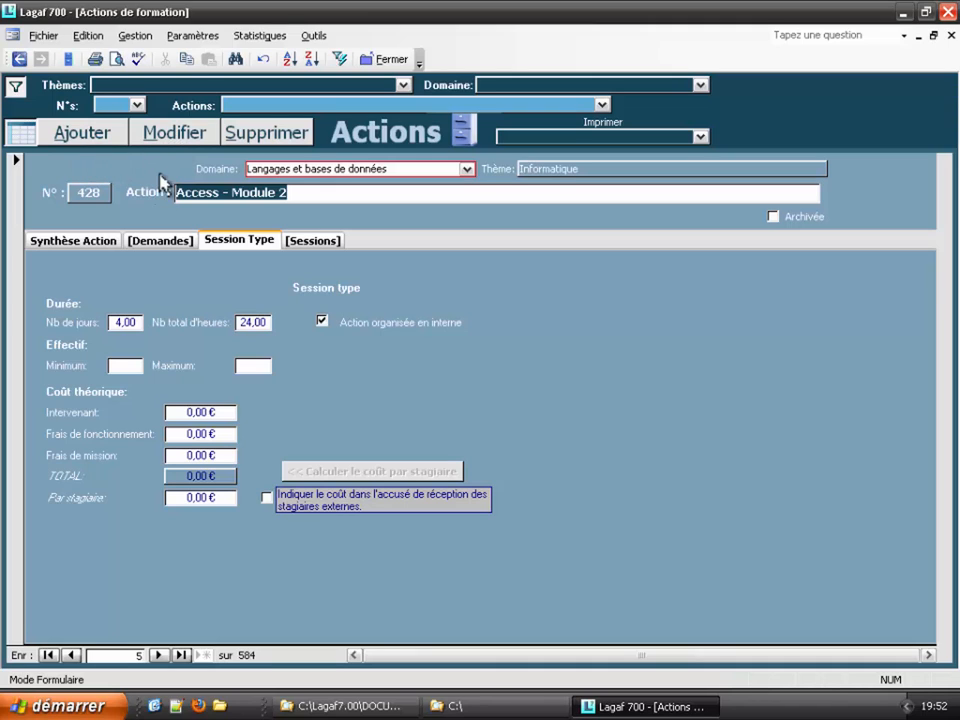
Step: Give Access - utiliser une base de données 6 days and confirm saving
left_click(164, 135)
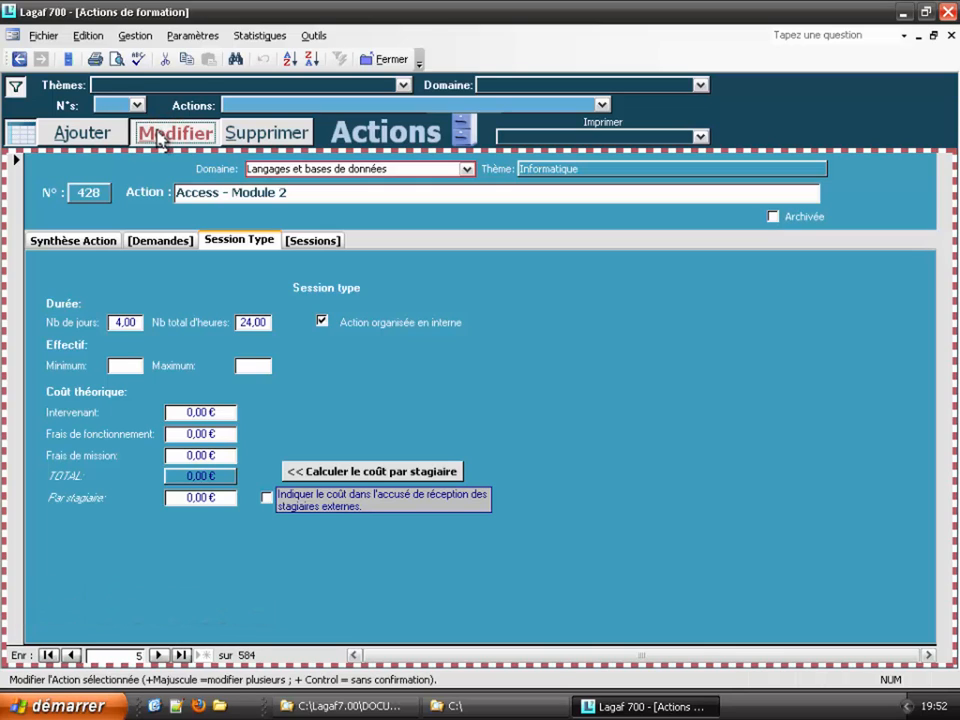
left_click(158, 655)
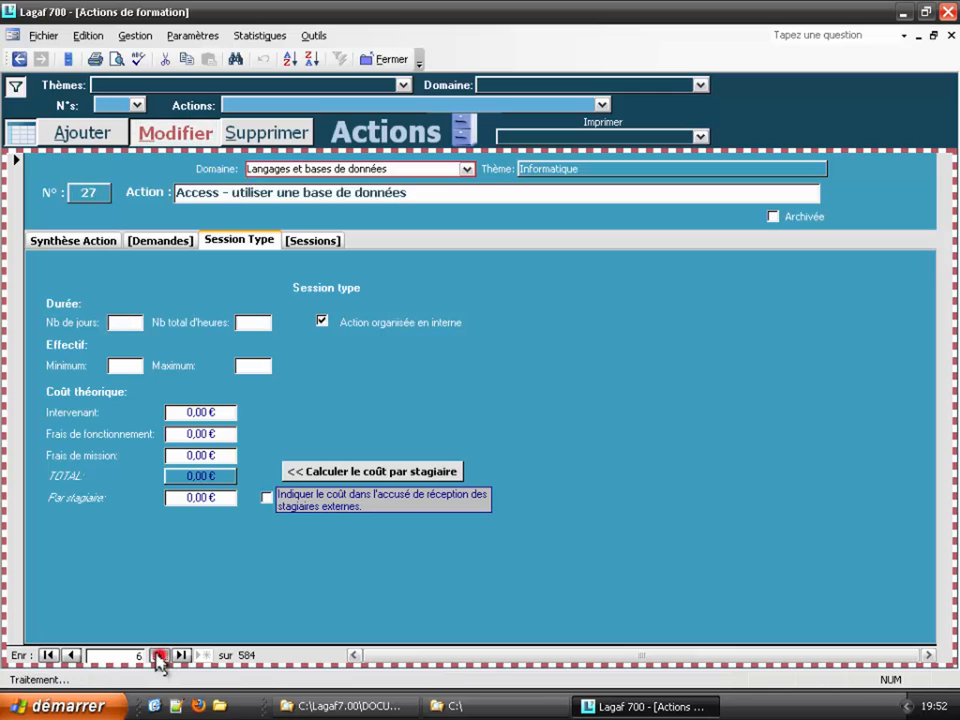
left_click(158, 655)
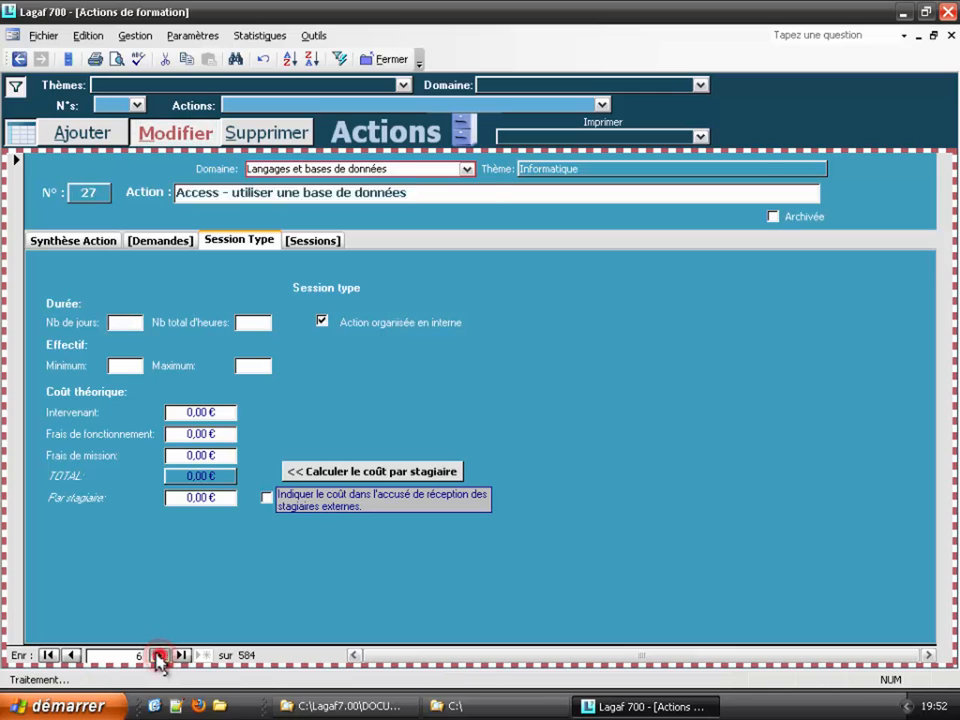
left_click(71, 655)
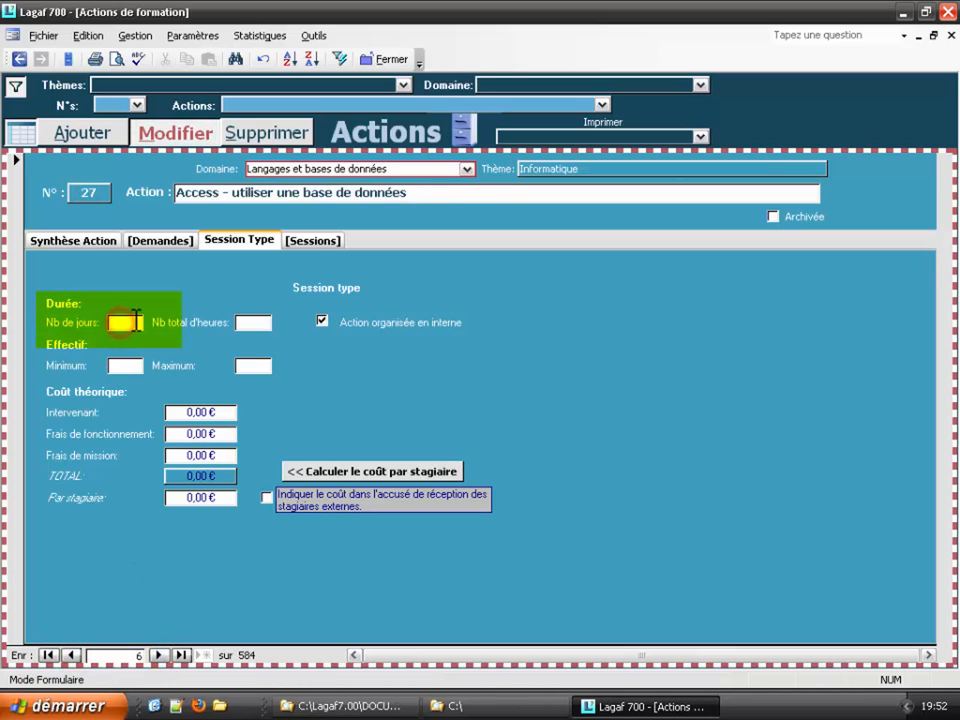
type("6")
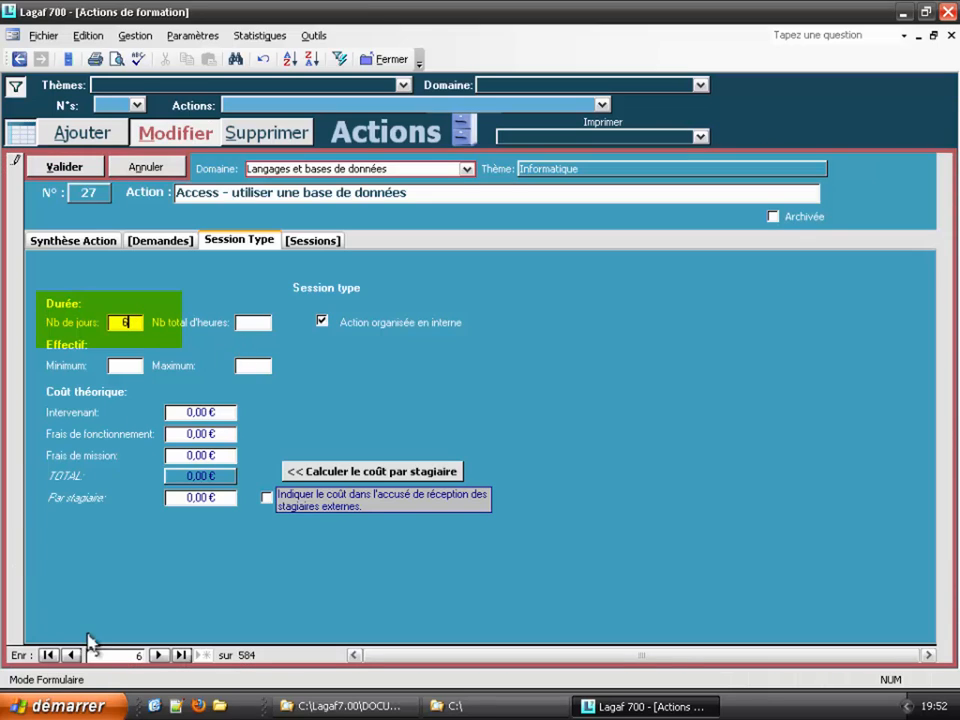
left_click(158, 655)
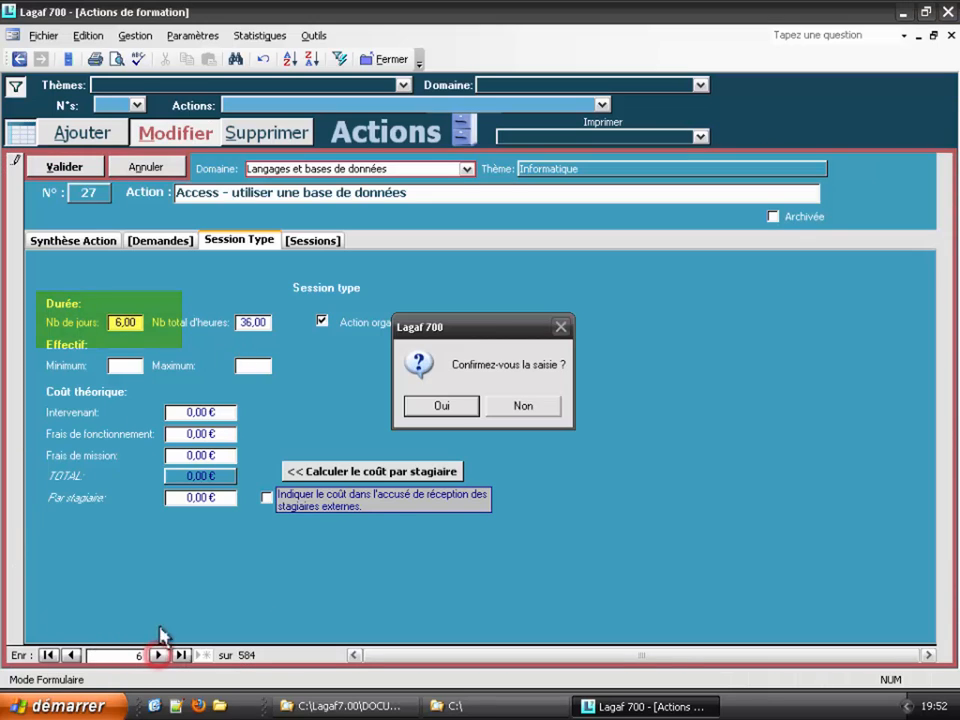
left_click(442, 408)
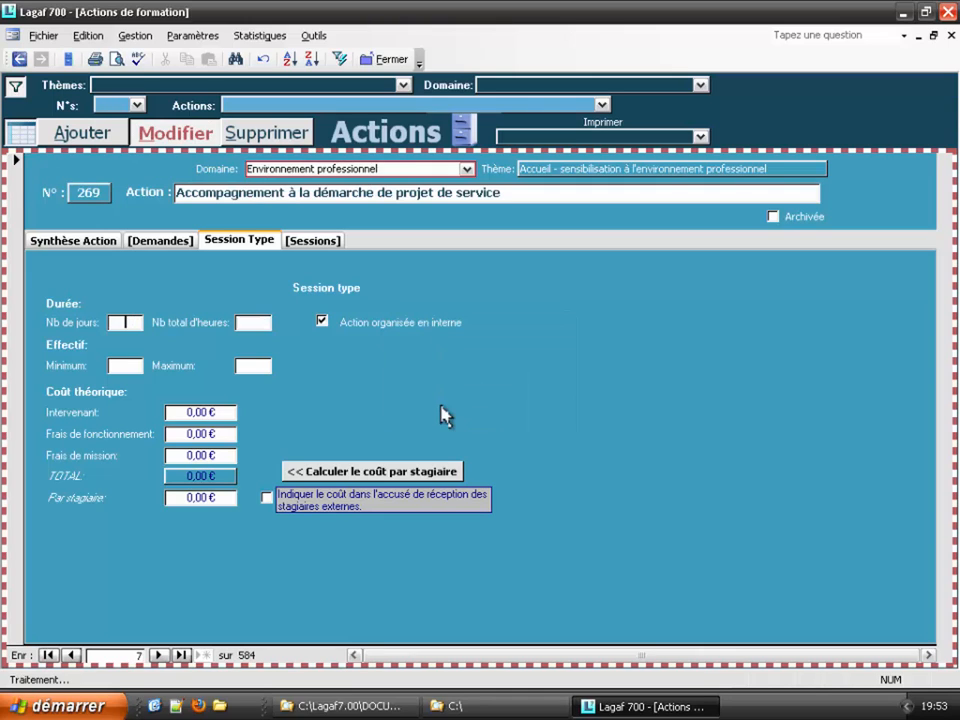
Step: Move to action 233 and lock the form against editing
left_click(157, 655)
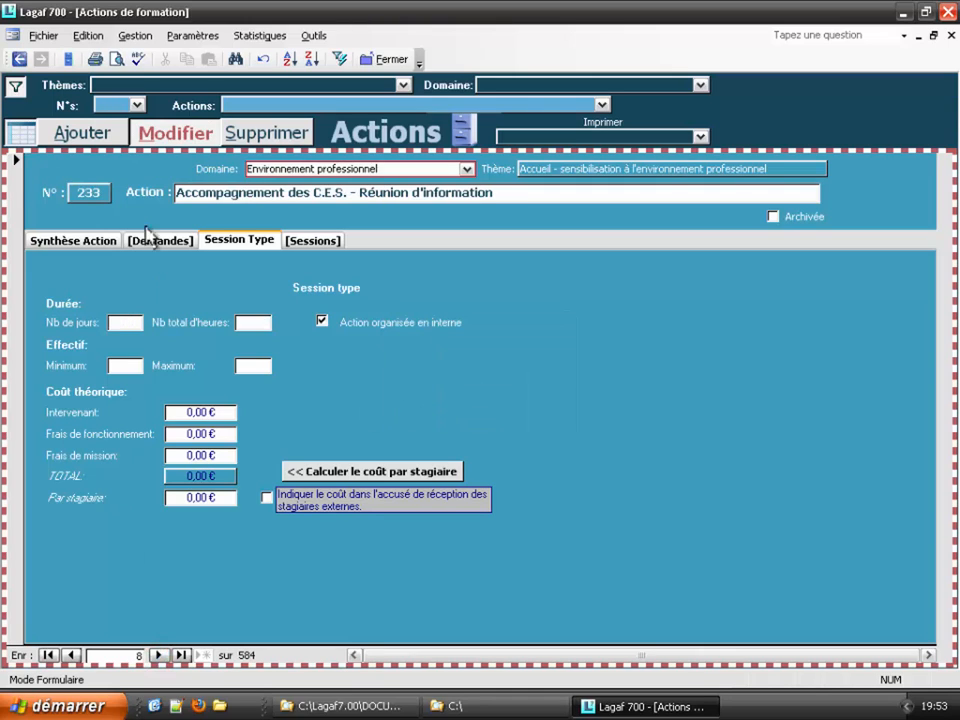
left_click(168, 137)
left_click(163, 137)
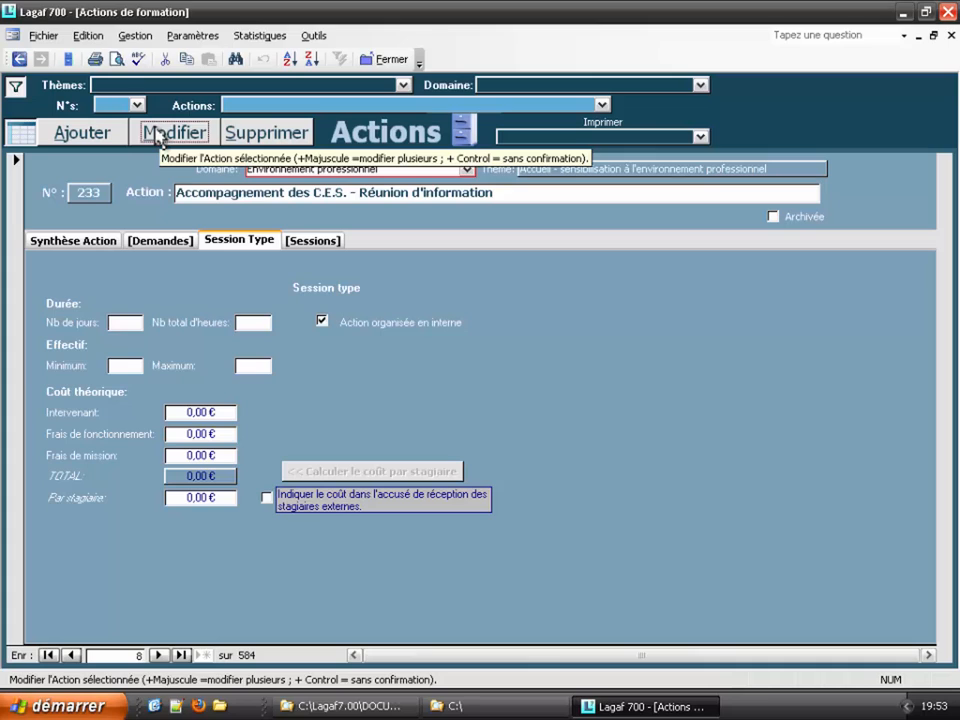
Step: Re-enable editing without confirmation prompts and enter 8 days for action 233
key("ctrl")
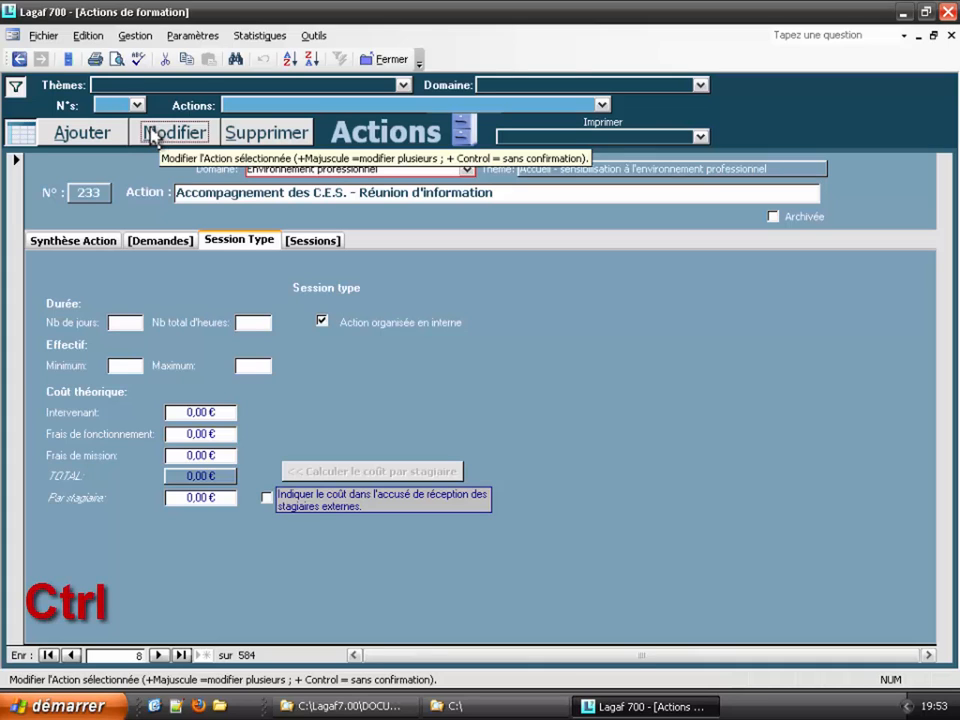
left_click(152, 137, "ctrl")
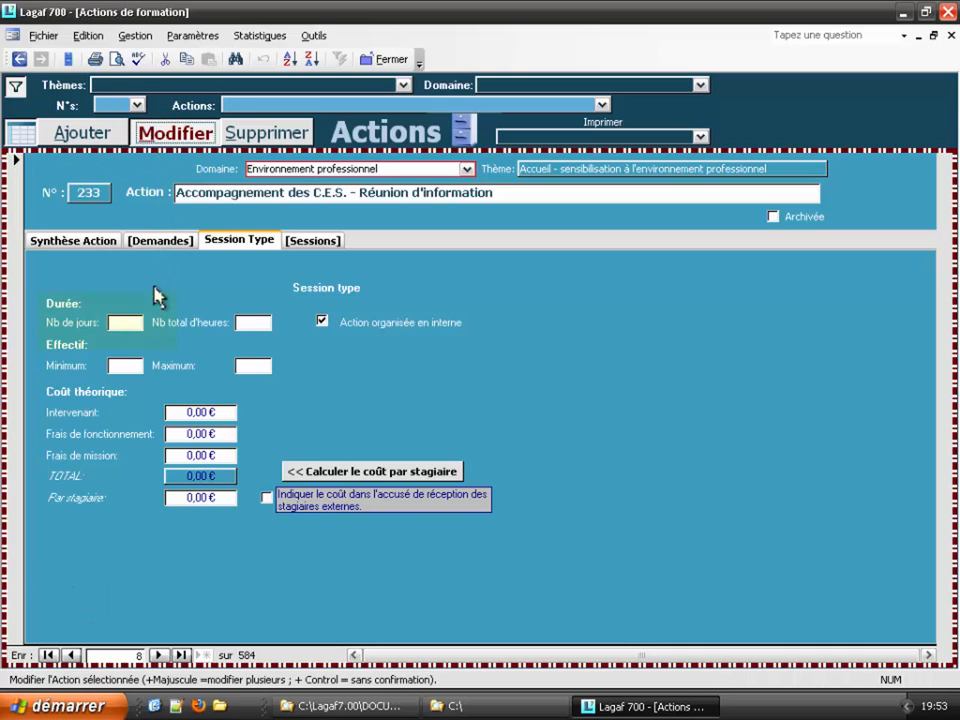
left_click(126, 322)
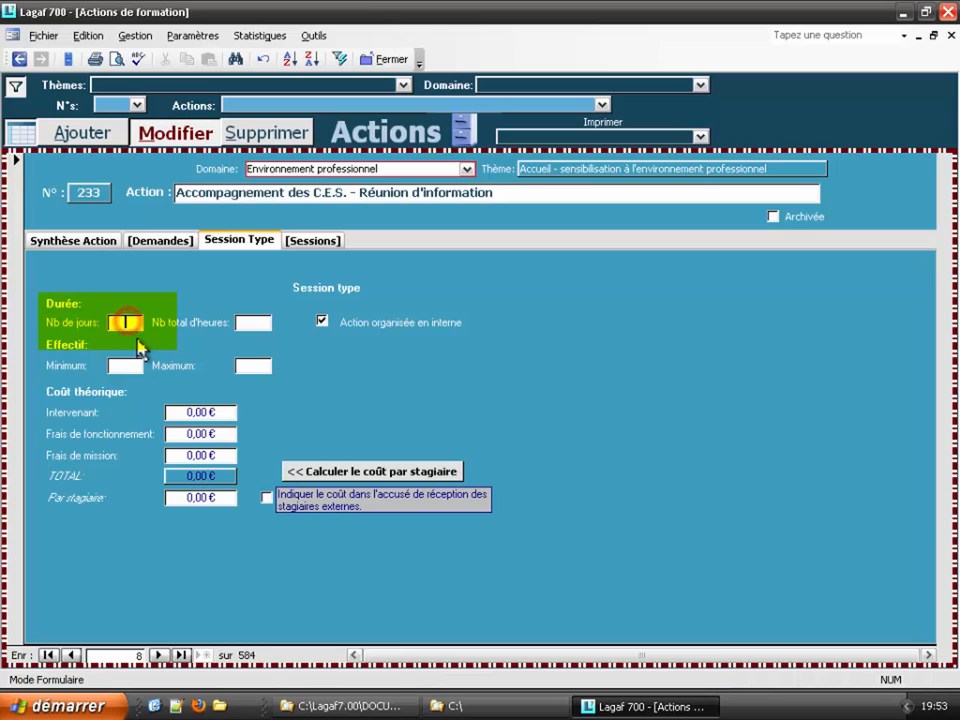
type("8")
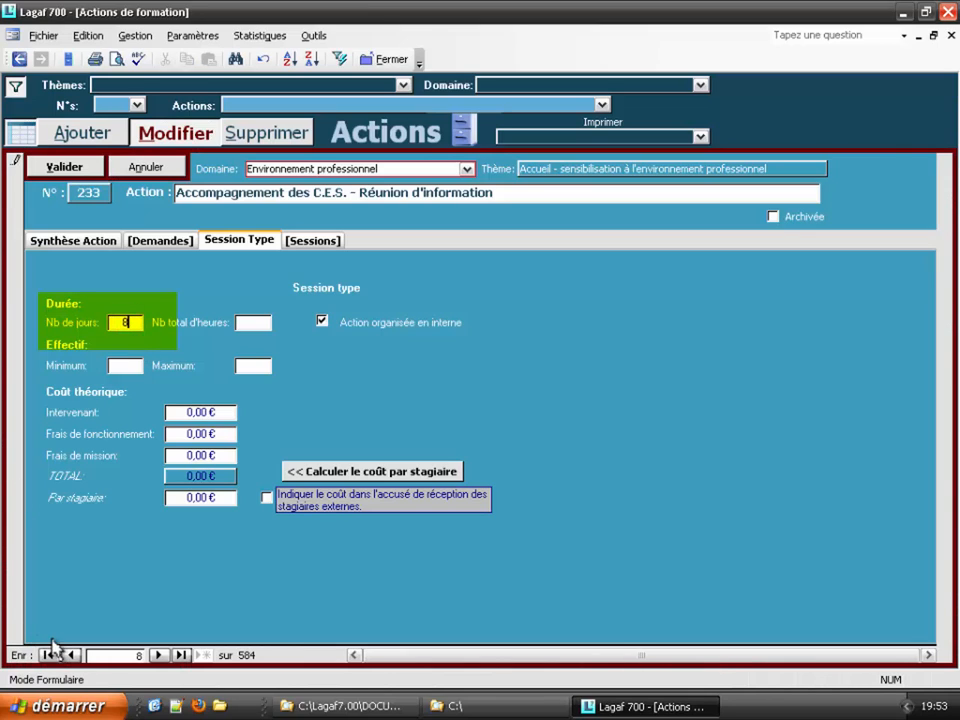
Step: Step back to action 27, enter 8 days, then go to the previous action
left_click(71, 655)
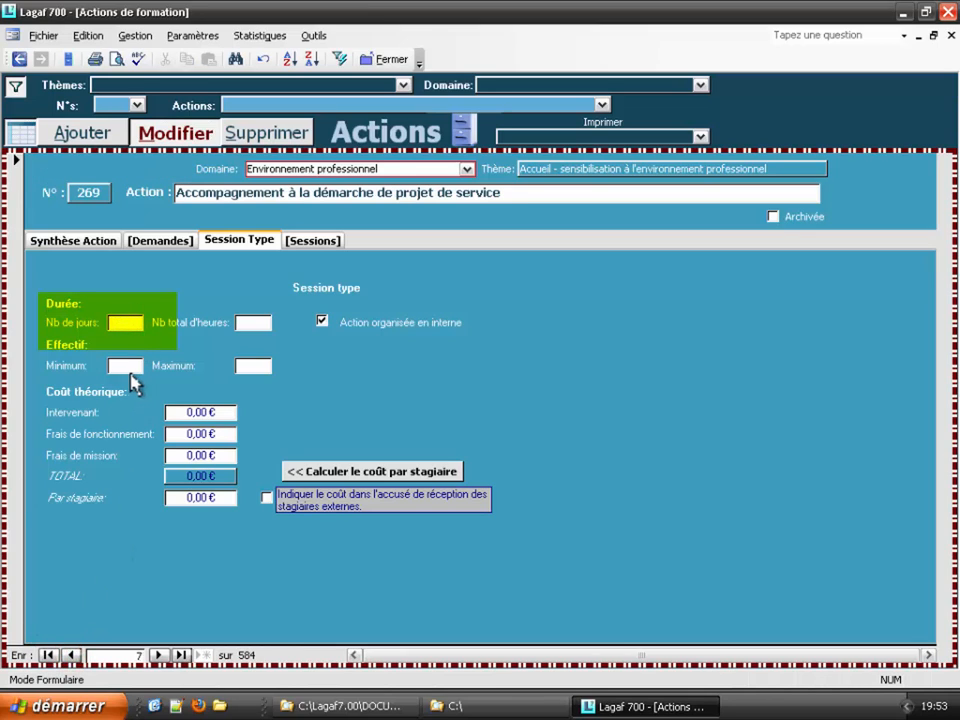
left_click(71, 655)
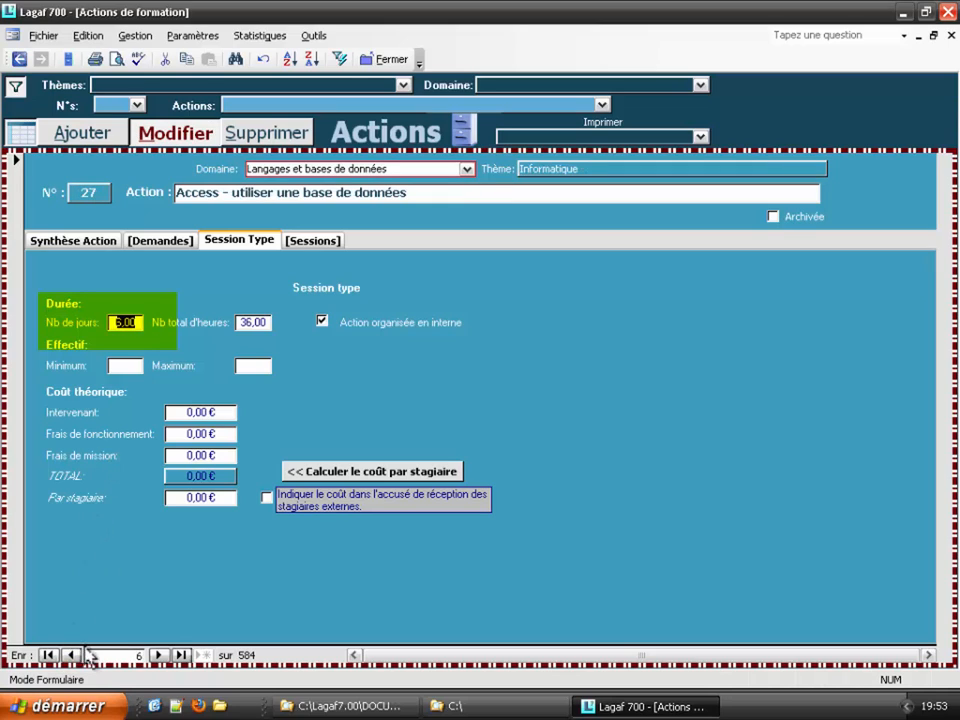
type("8")
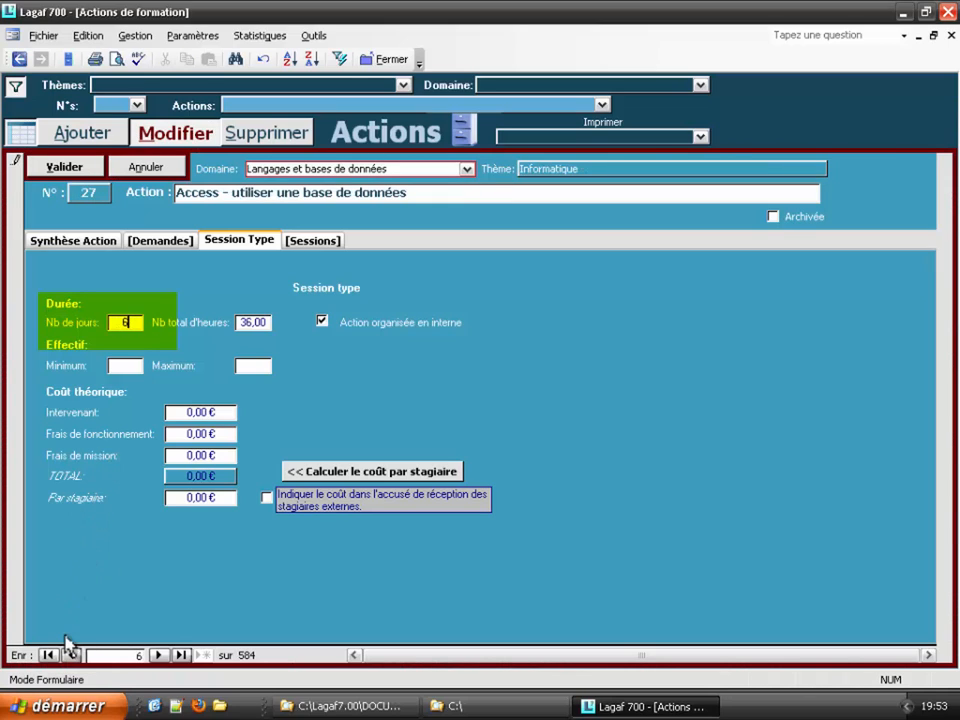
left_click(71, 655)
Step: Toggle the Modifier mode to allow editing without confirmation prompts
left_click(163, 135)
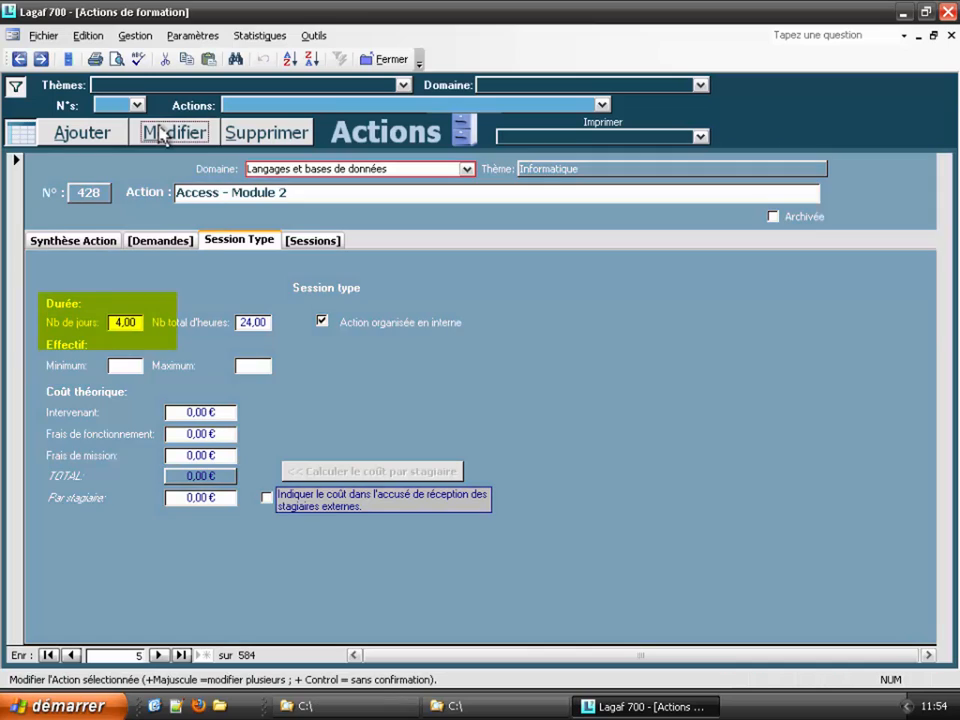
left_click(161, 136)
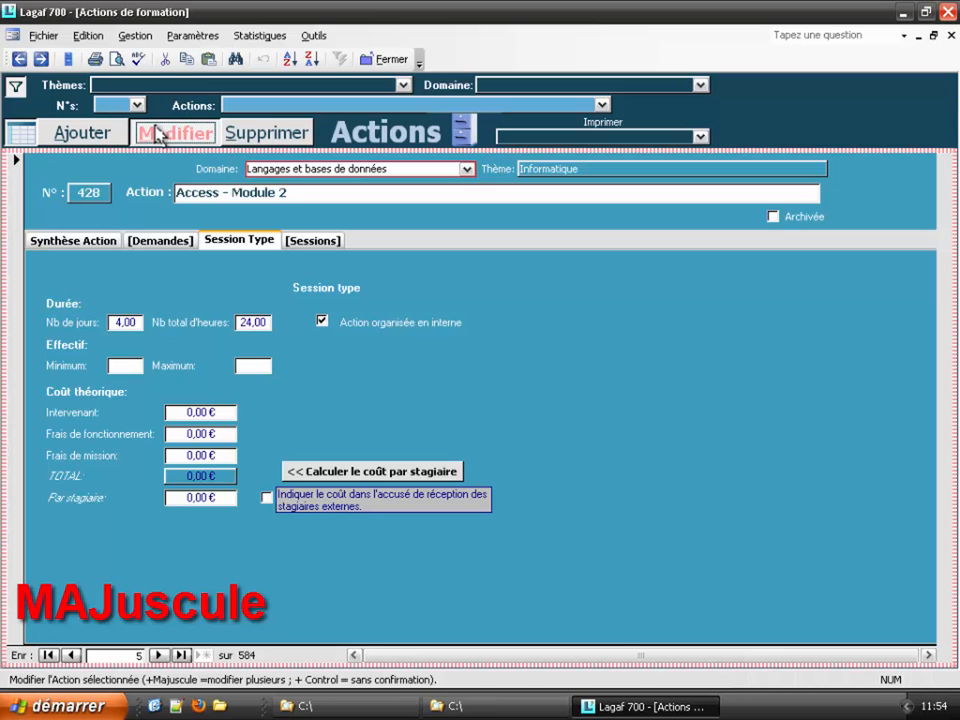
left_click(157, 135, "shift")
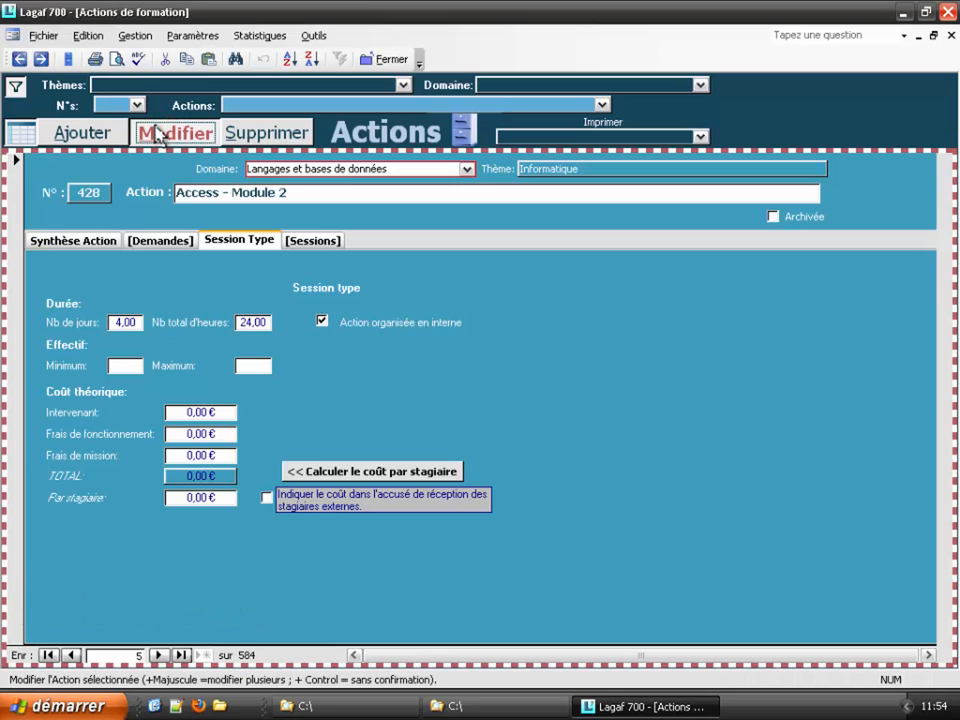
left_click(157, 135, "ctrl")
Step: Switch between the all-actions list and Access - Module 2's detail form
left_click(16, 136)
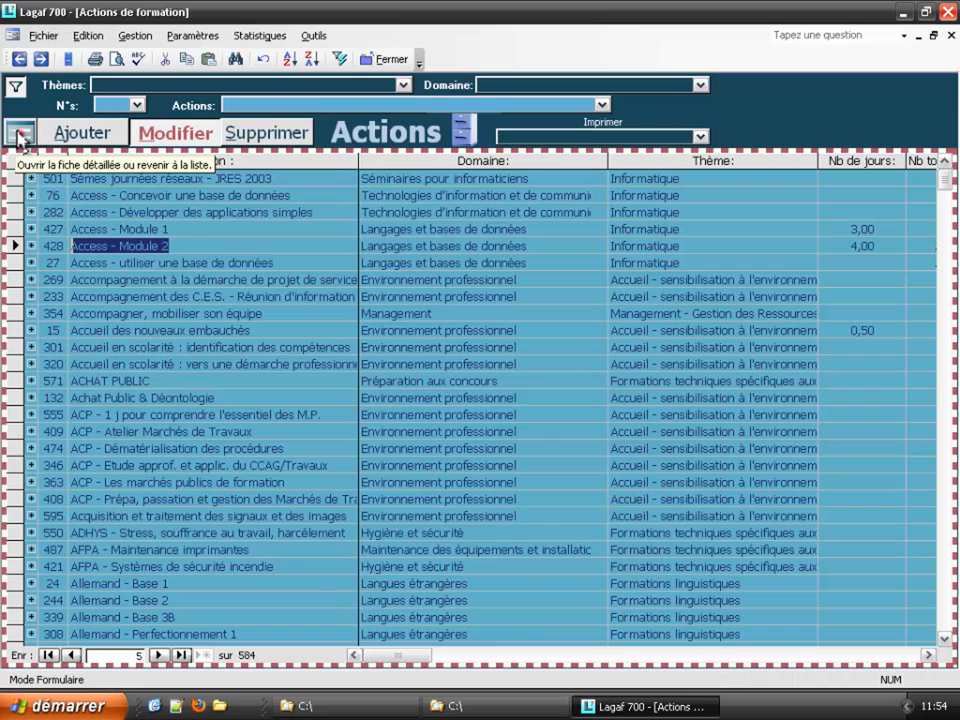
left_click(20, 136)
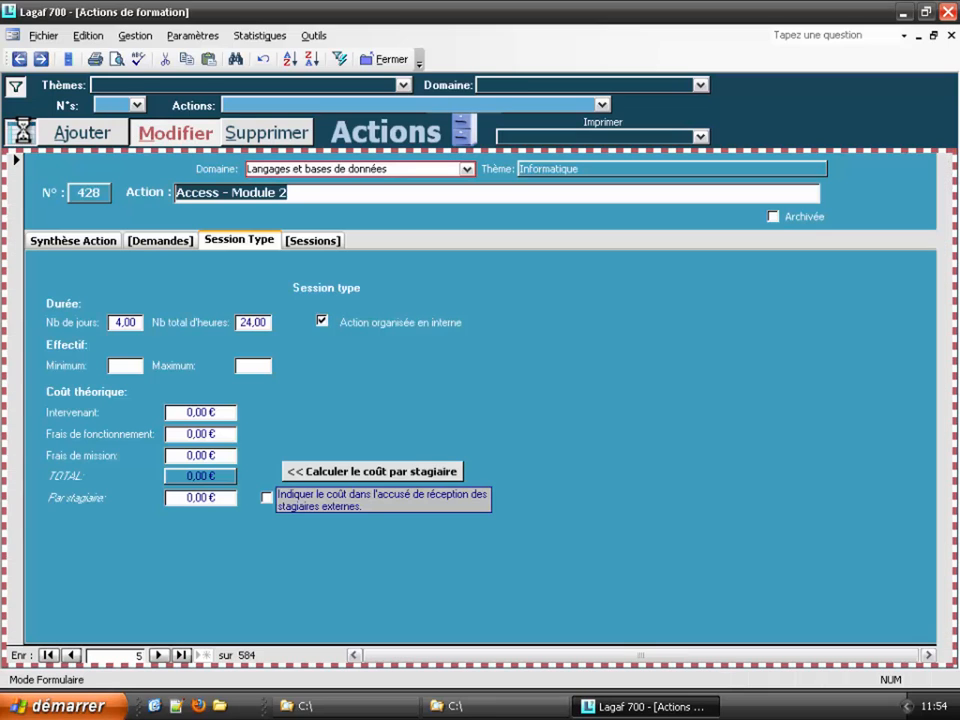
left_click(24, 136)
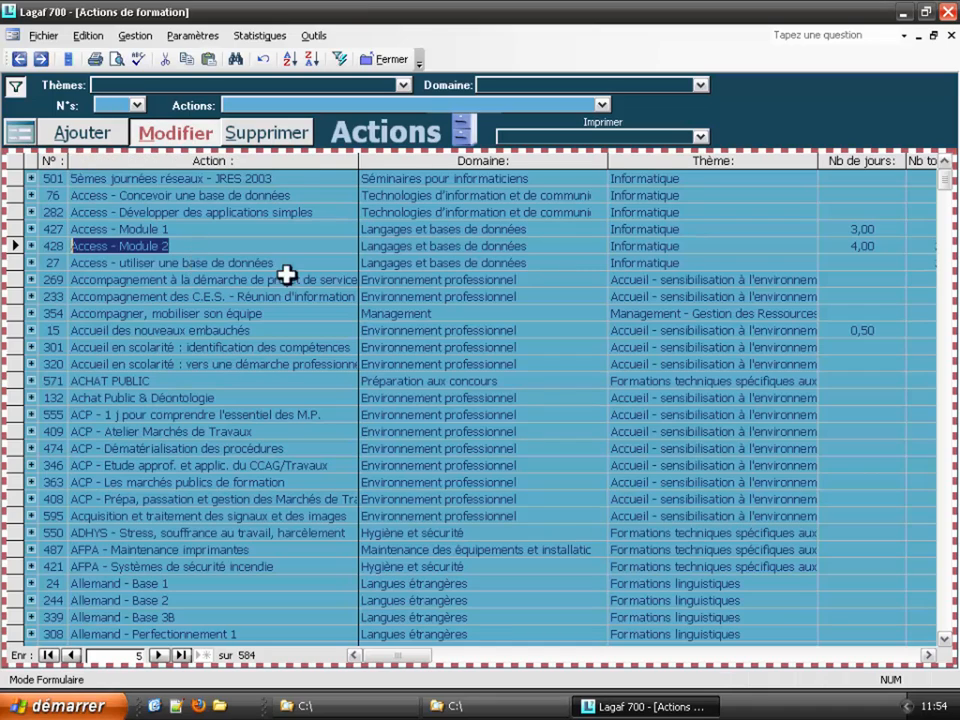
left_click(176, 242)
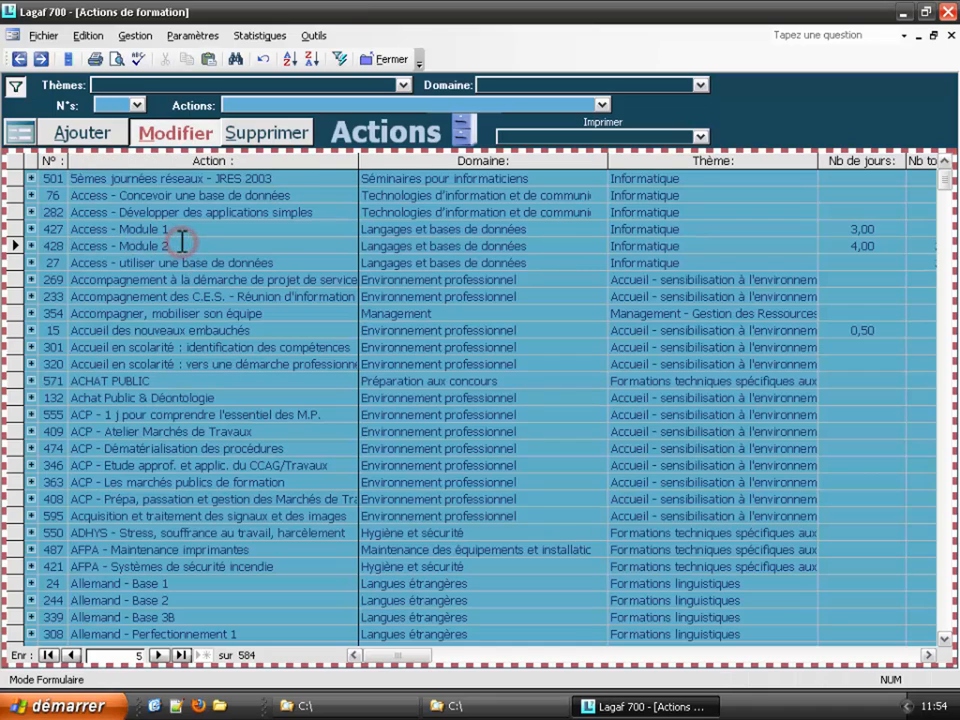
double_click(172, 238)
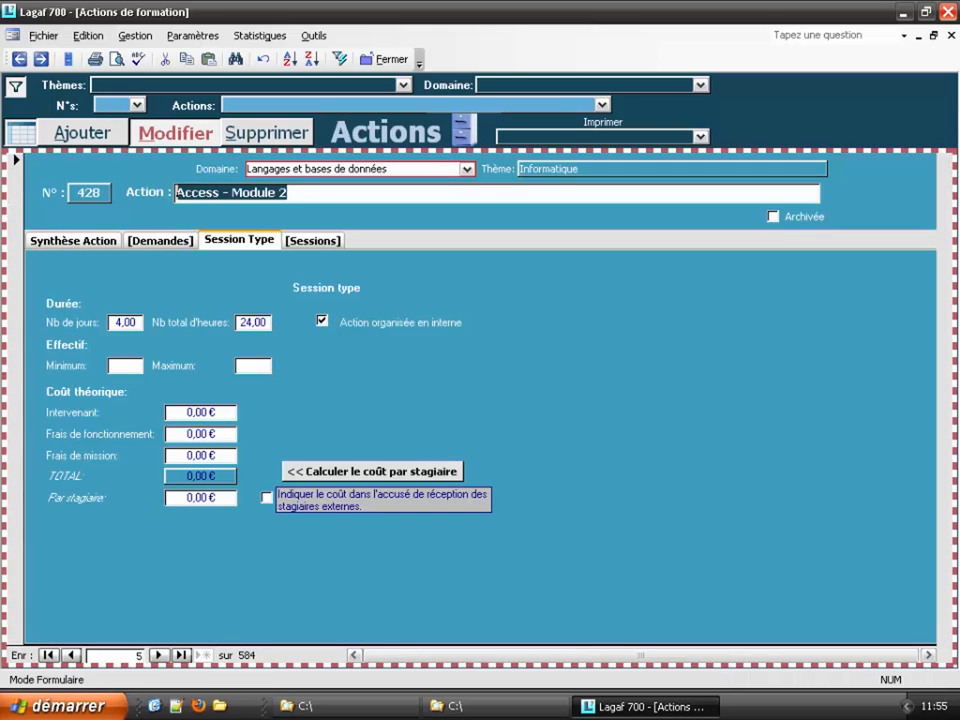
left_click(18, 132)
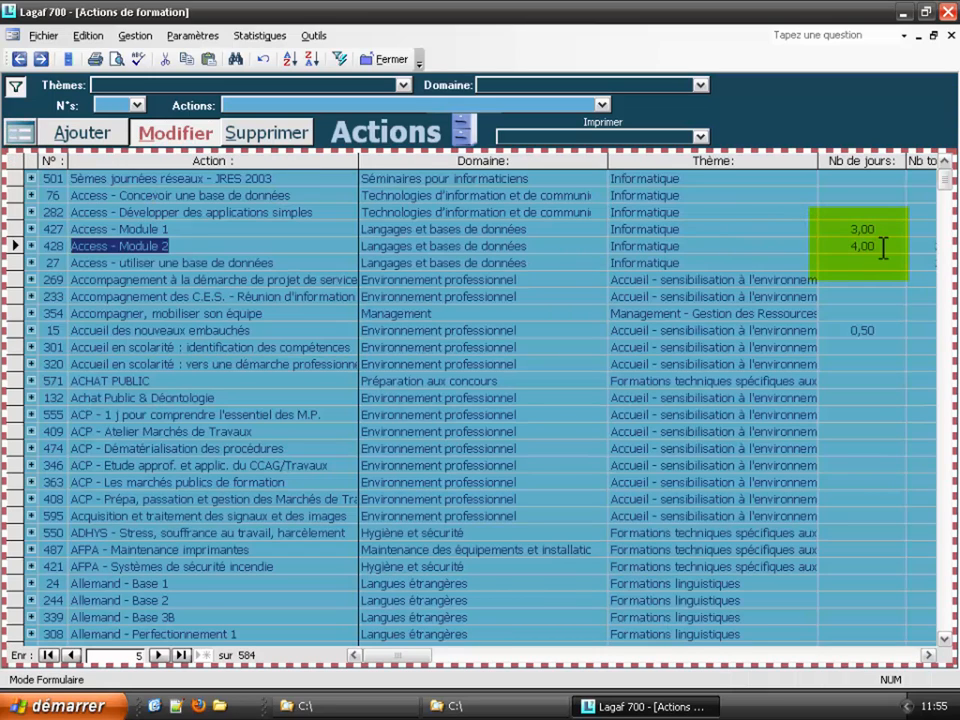
Step: Delete Access - Module 2's 4,00 day count in the list and decline saving
left_click_drag(879, 246, 816, 244)
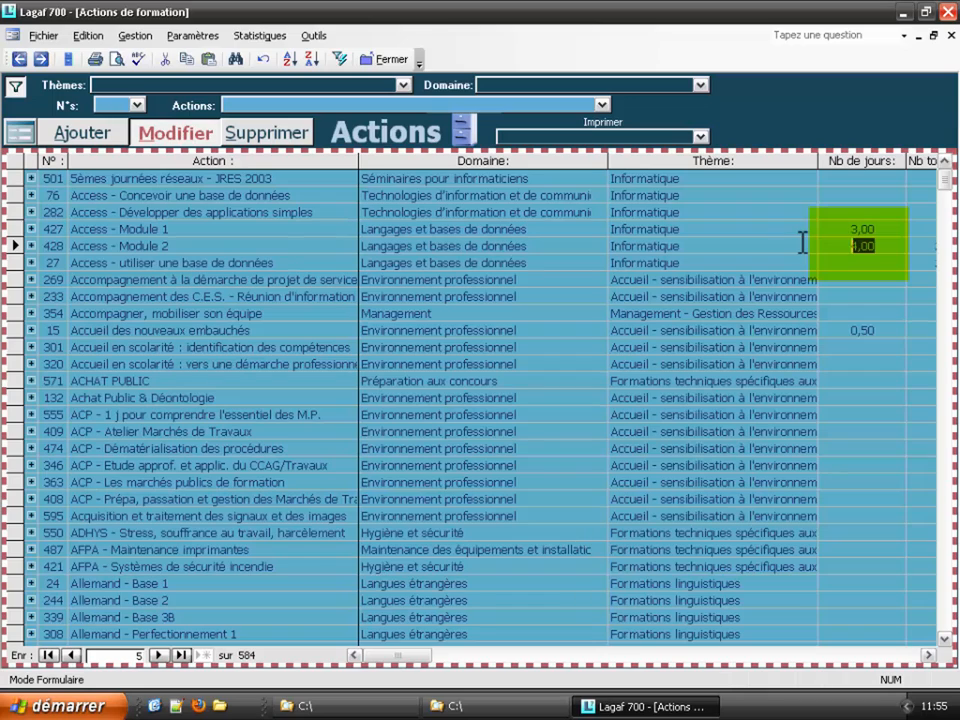
key("Delete")
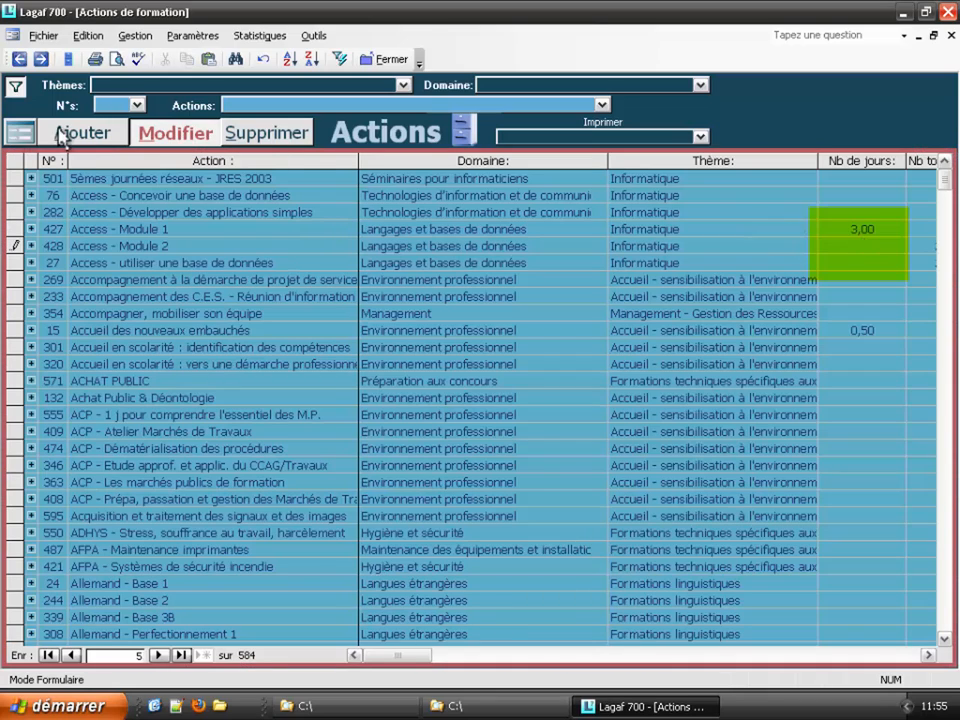
left_click(21, 134)
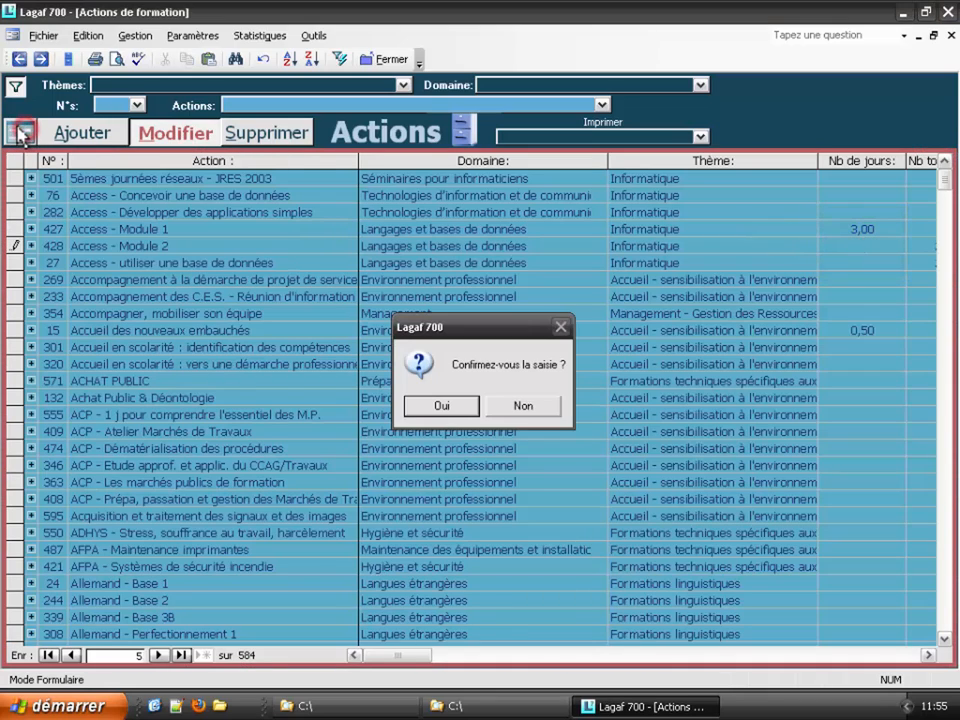
left_click(522, 408)
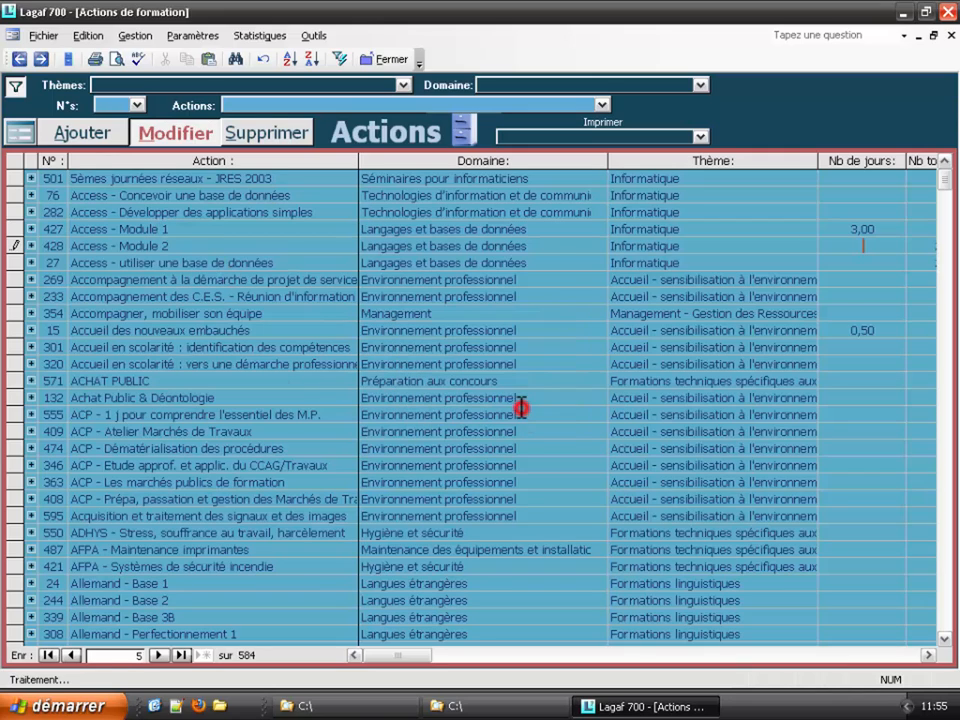
left_click(21, 134)
Step: Confirm the cleared day count, review session 2004/1, and reopen Access - Module 2's details
left_click(421, 406)
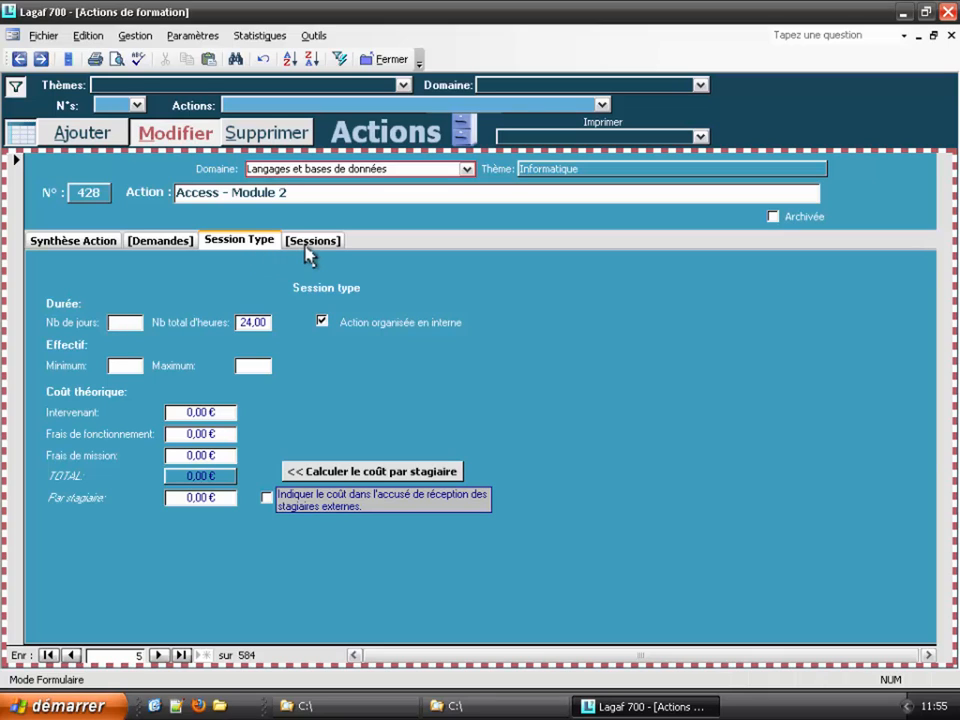
left_click(313, 241)
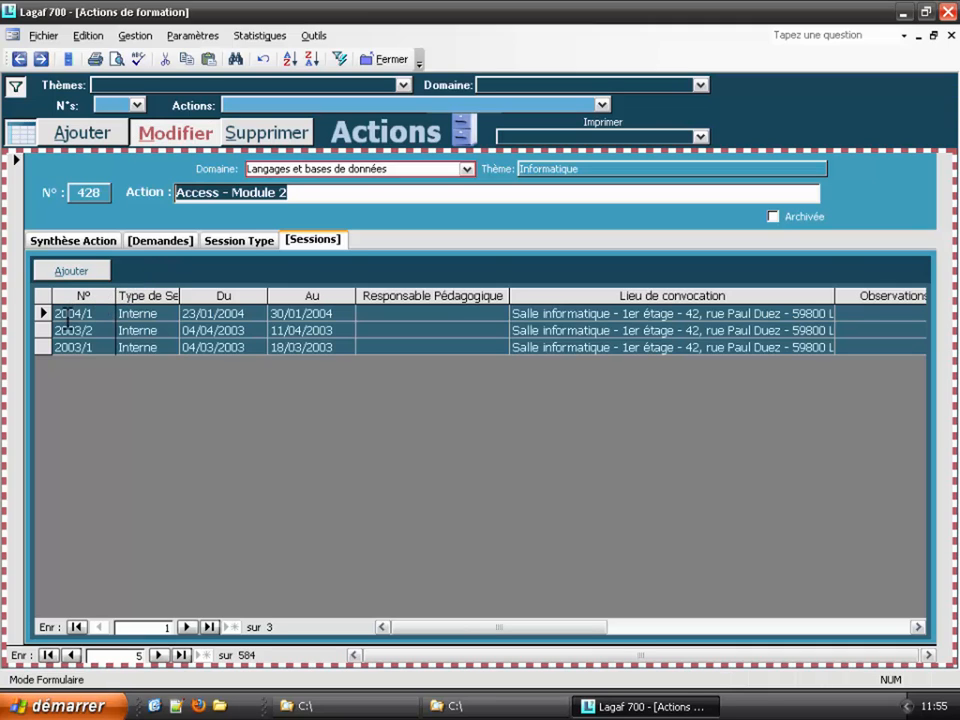
double_click(78, 313)
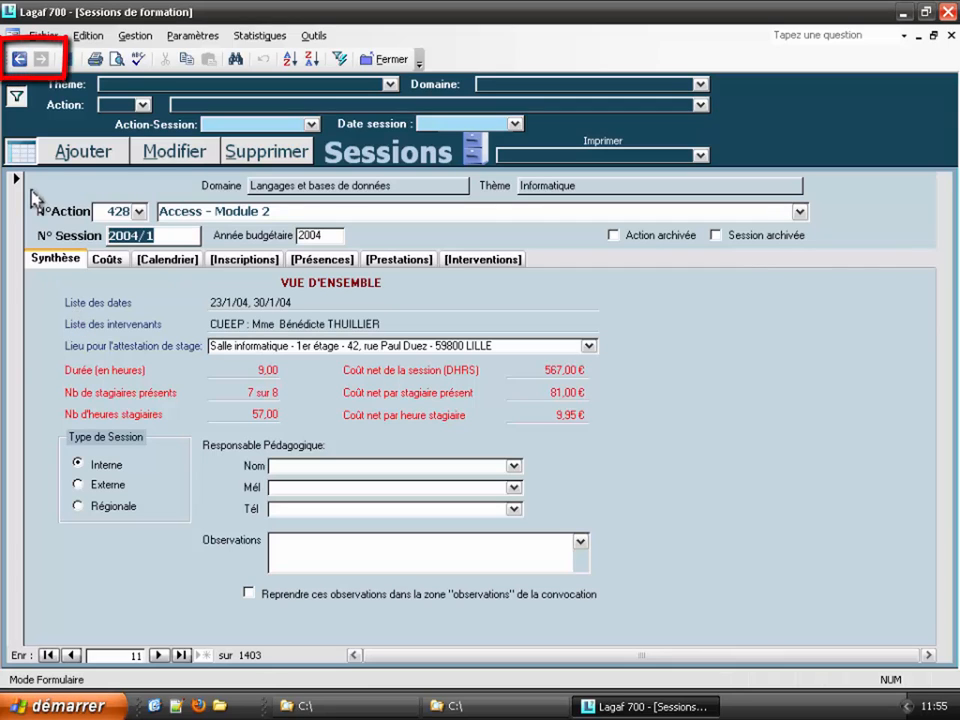
left_click(19, 59)
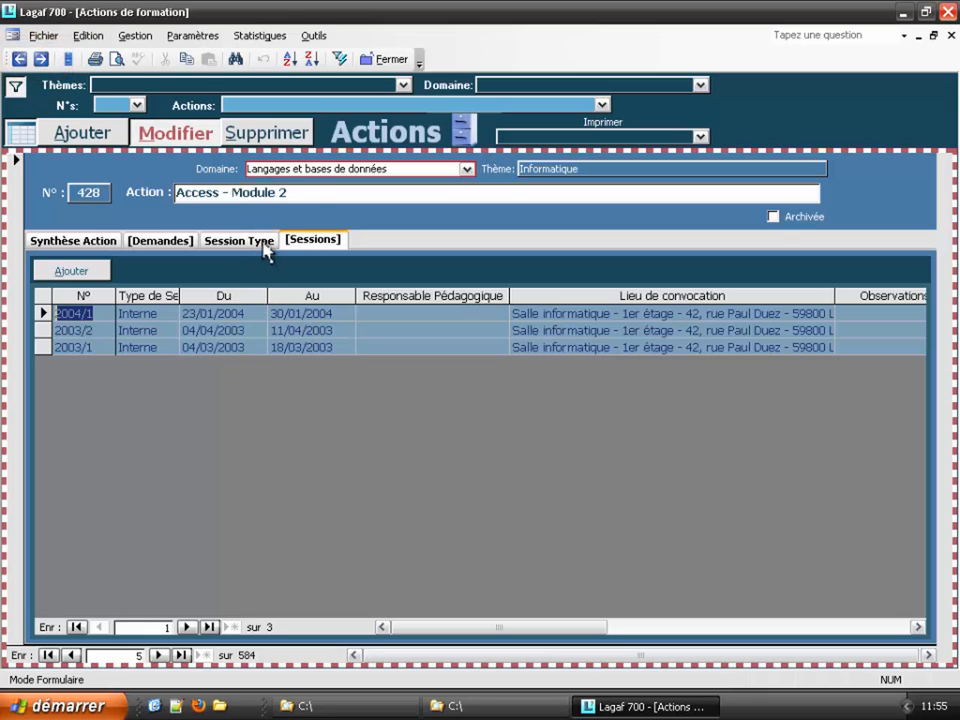
left_click(306, 193)
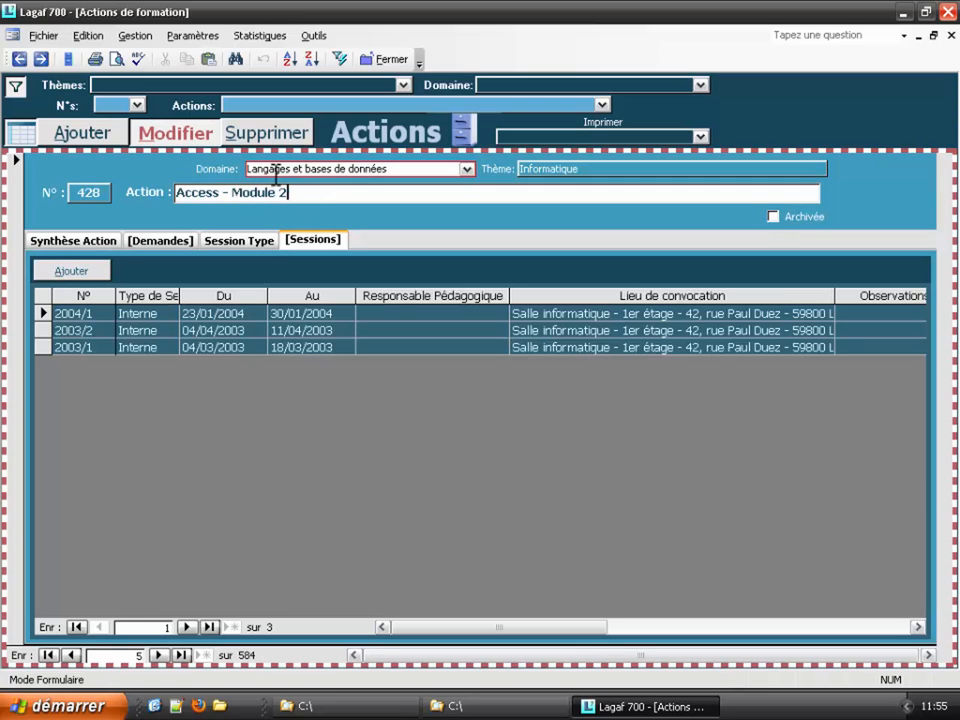
left_click(180, 135)
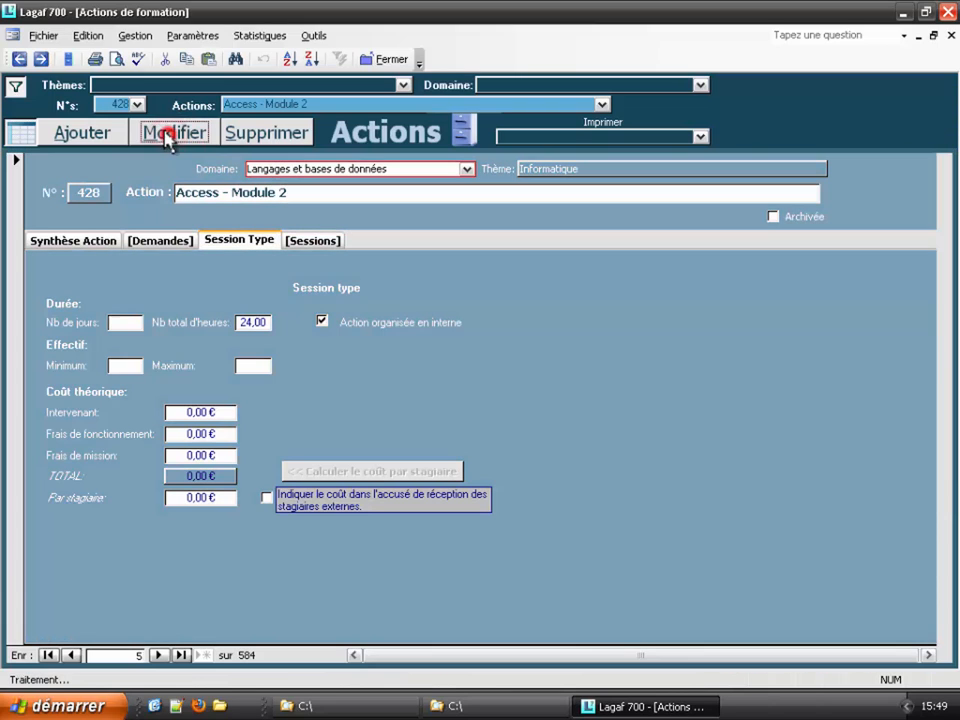
Step: Show the action list, discarding an accidental new action, and enable direct editing
left_click(22, 132)
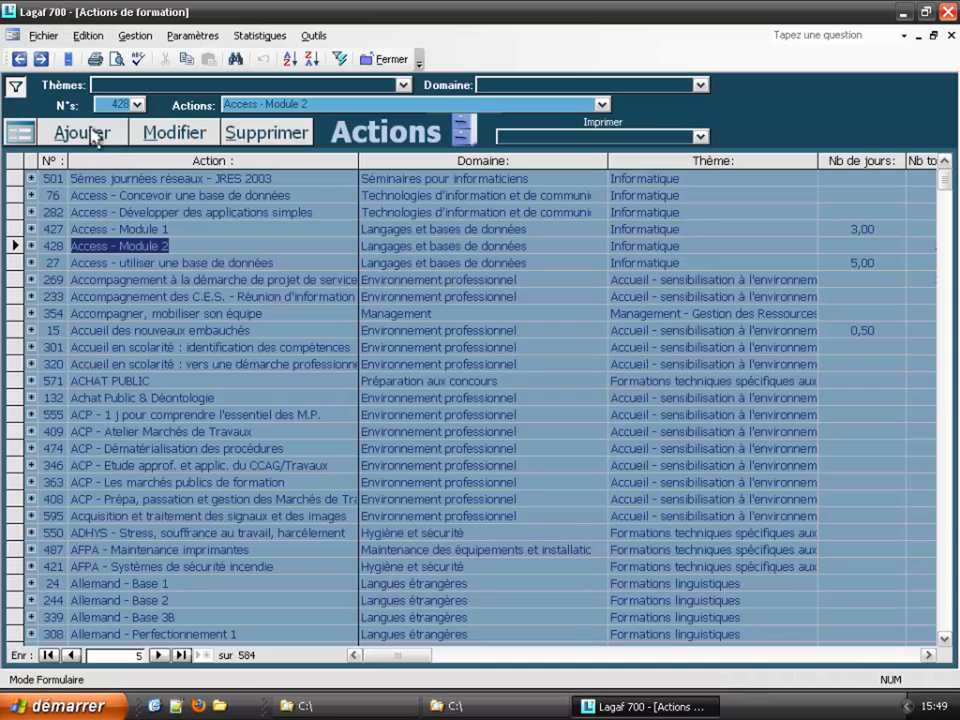
left_click(88, 140)
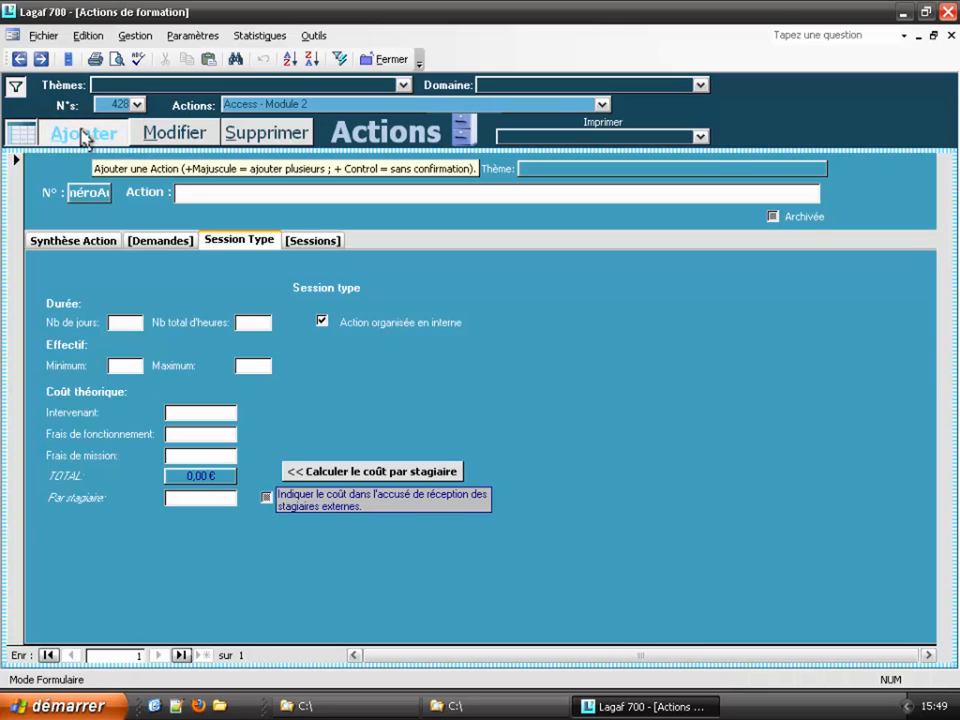
left_click(73, 143)
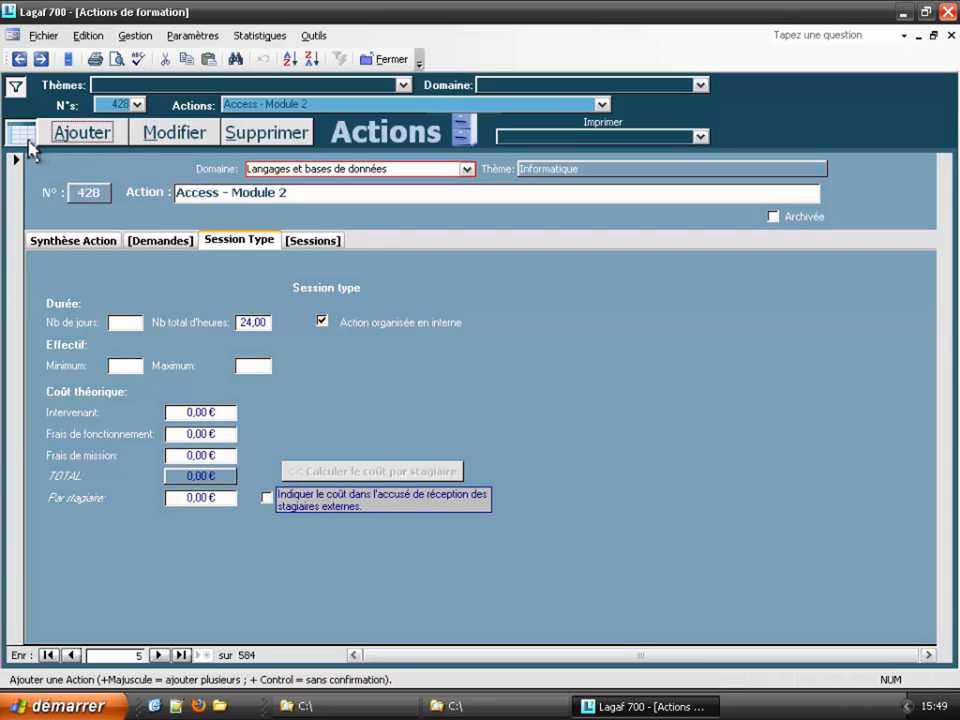
left_click(20, 132)
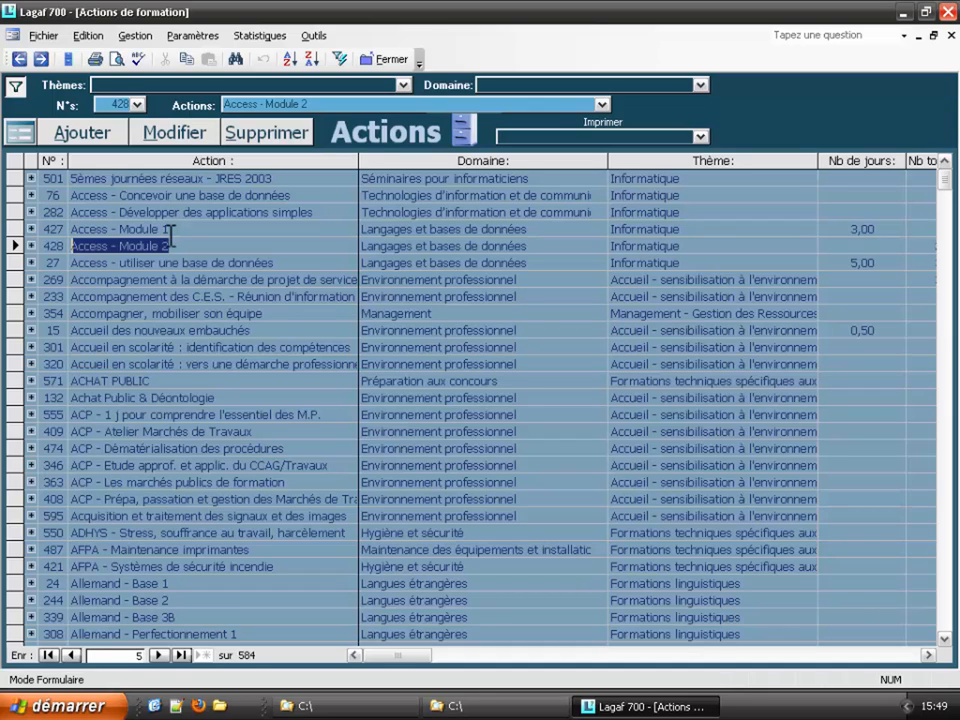
left_click(180, 136, "ctrl")
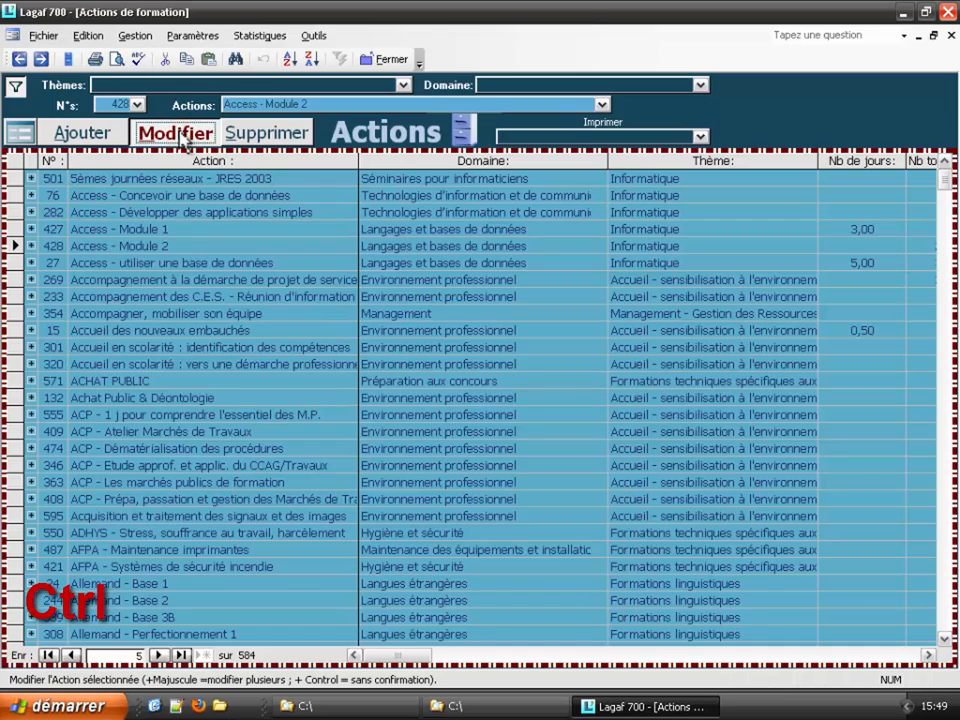
Step: Clear Access - Module 2's day count in the Nb de jours column and save
left_click(859, 239)
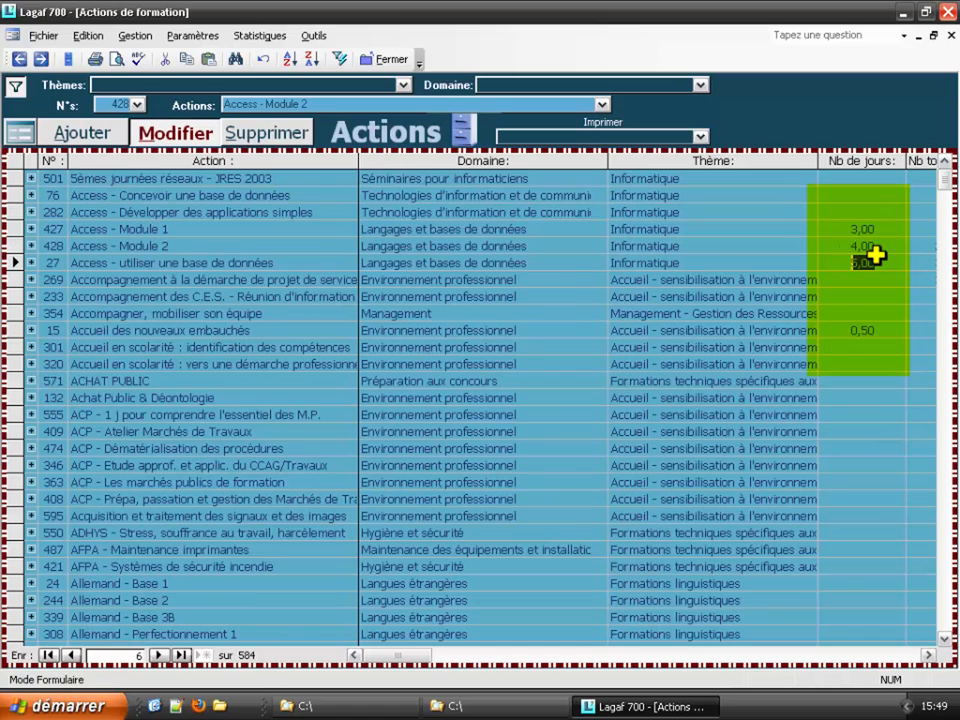
key("Up")
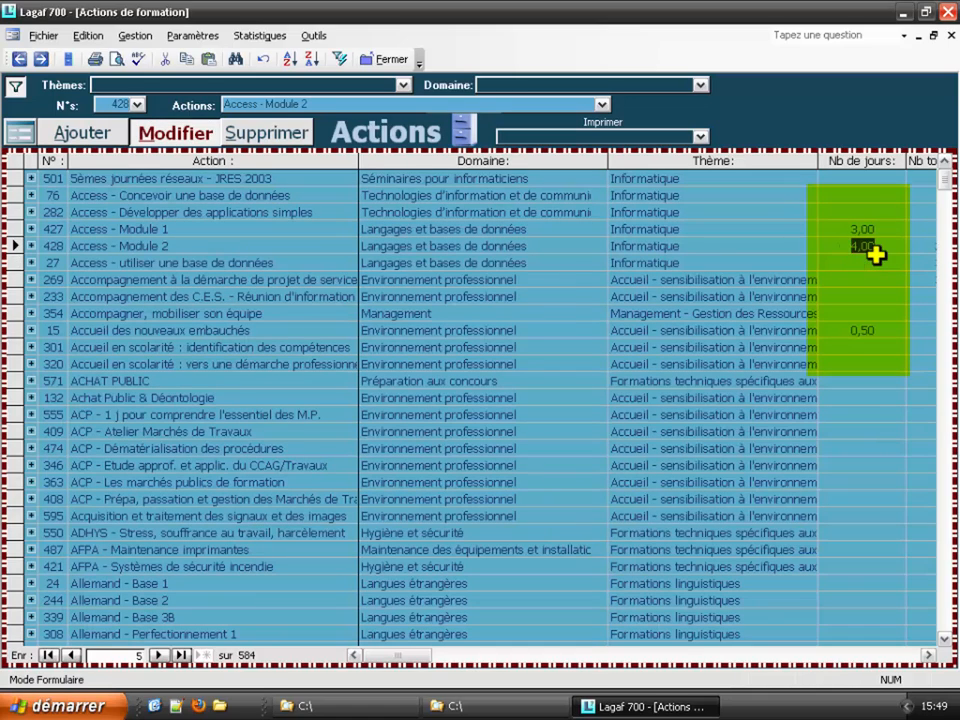
key("Delete")
key("Up")
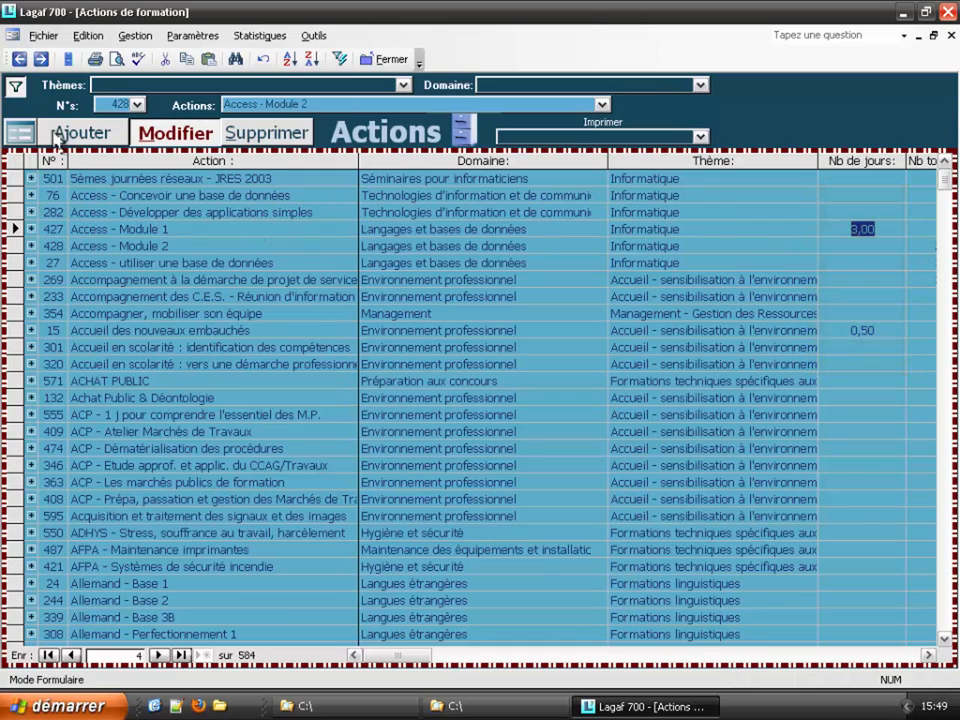
Step: Add a new training action and set its domain to Environnement culturel
left_click(90, 131)
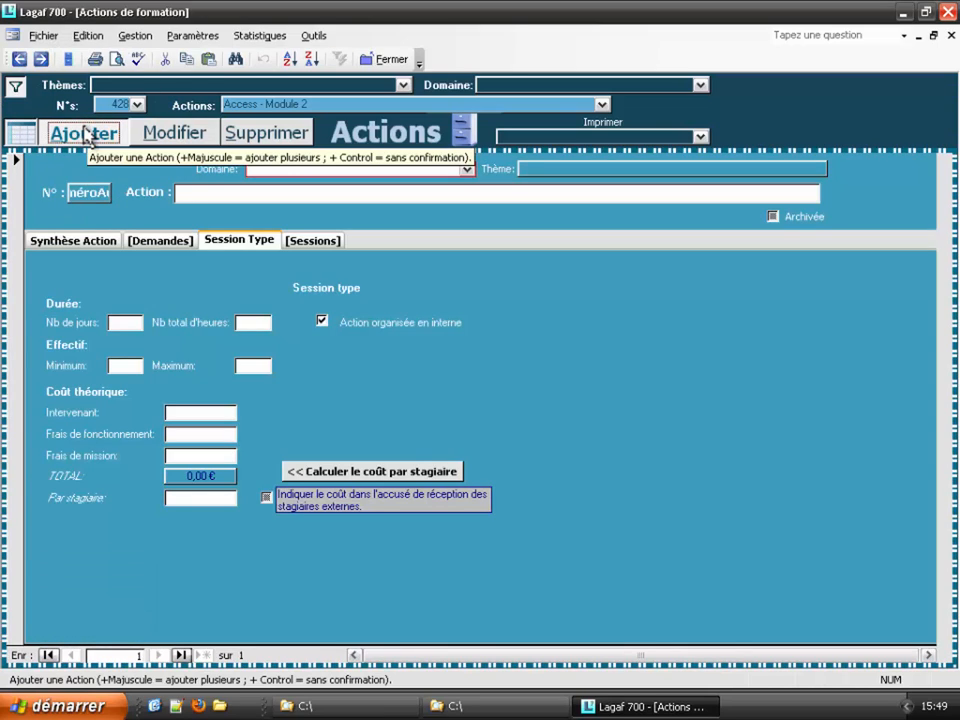
left_click(20, 133)
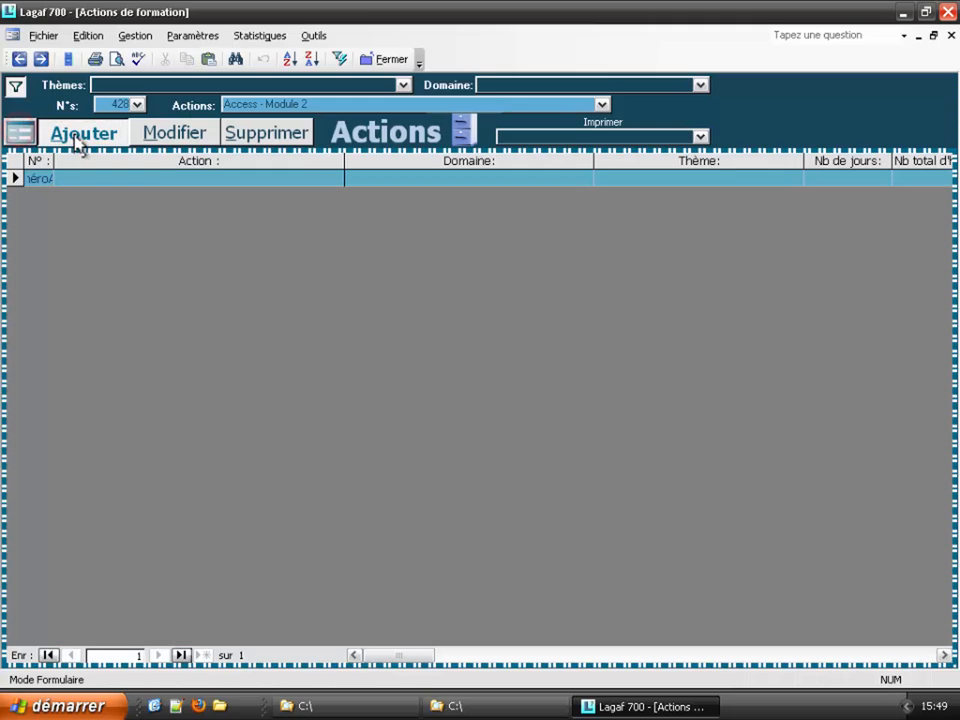
left_click(18, 133)
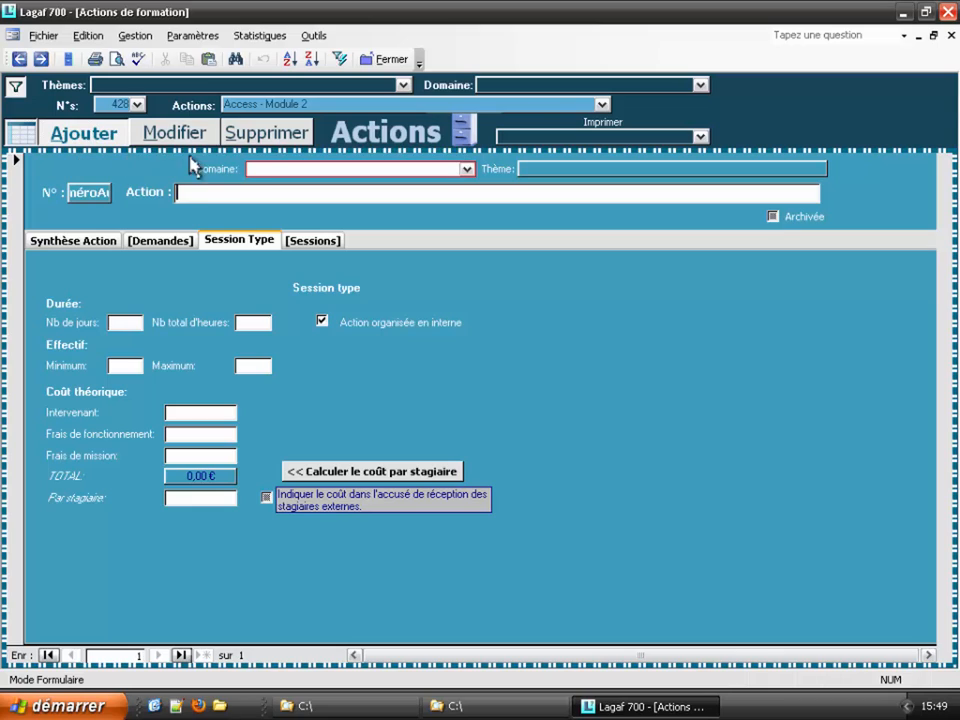
left_click(265, 167)
type("E")
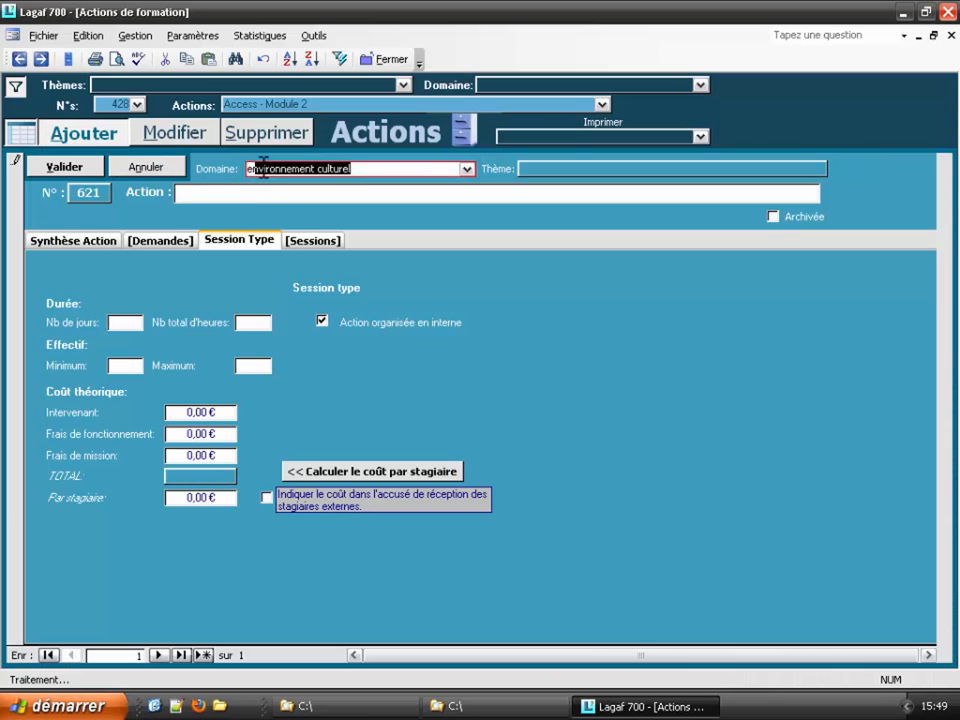
Step: Name it 'Directin d'Orchestre', save it as action 621, and move to a blank record
left_click(229, 192)
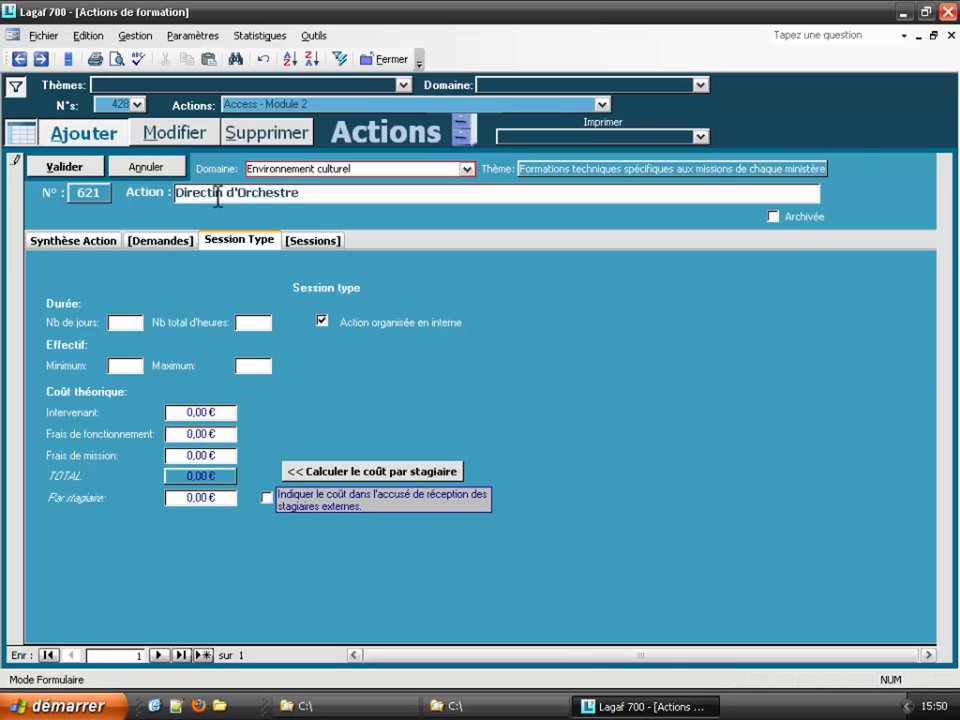
left_click(86, 167)
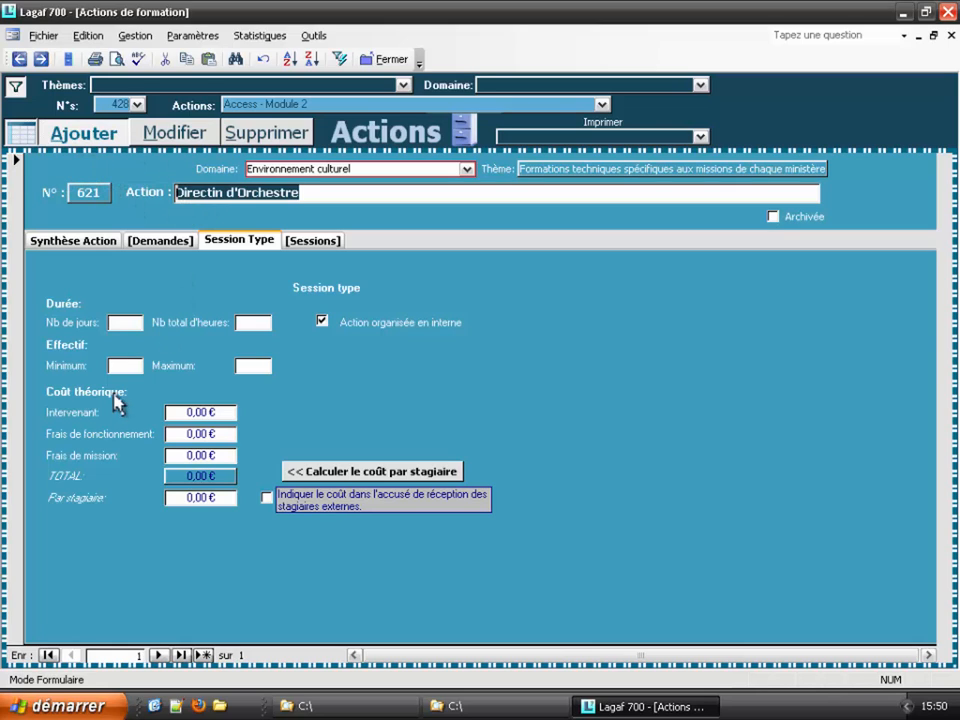
left_click(158, 655)
left_click(158, 655)
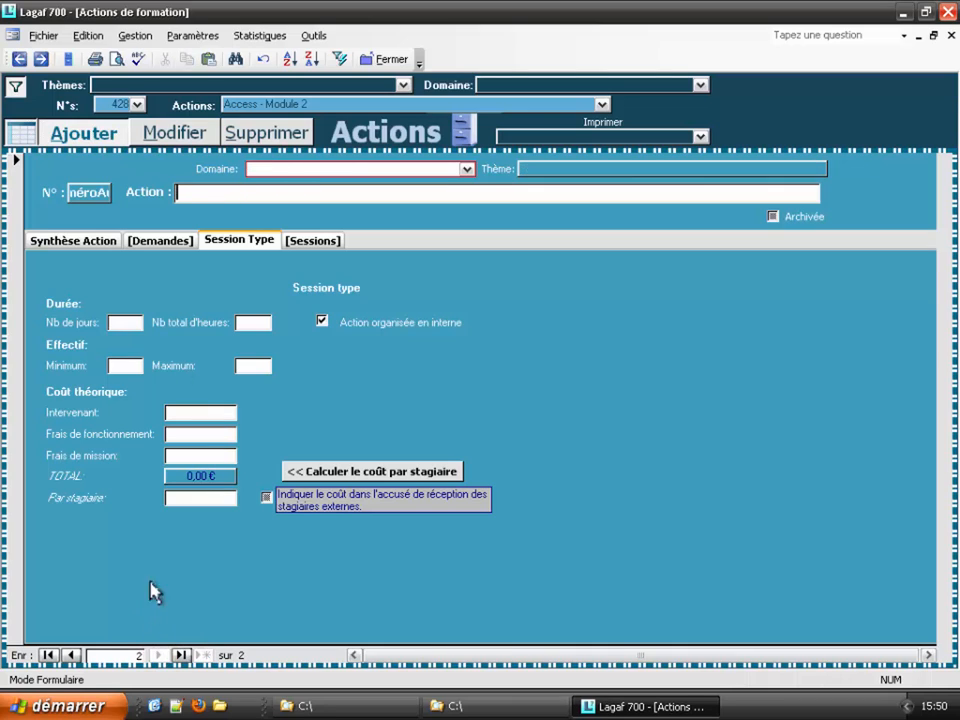
Step: Save action 622 'Maîtrise du Trombone à Hélice' under Environnement culturel, accepting the similar-name warning
left_click(279, 170)
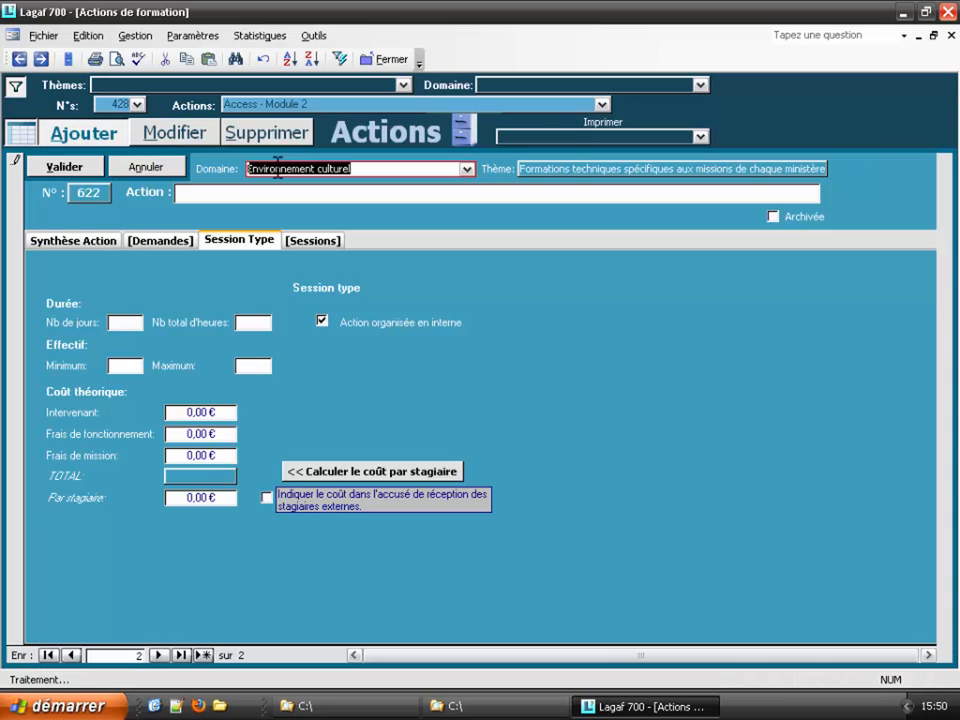
left_click(224, 190)
type("Maitrise du Trombone à Hélice")
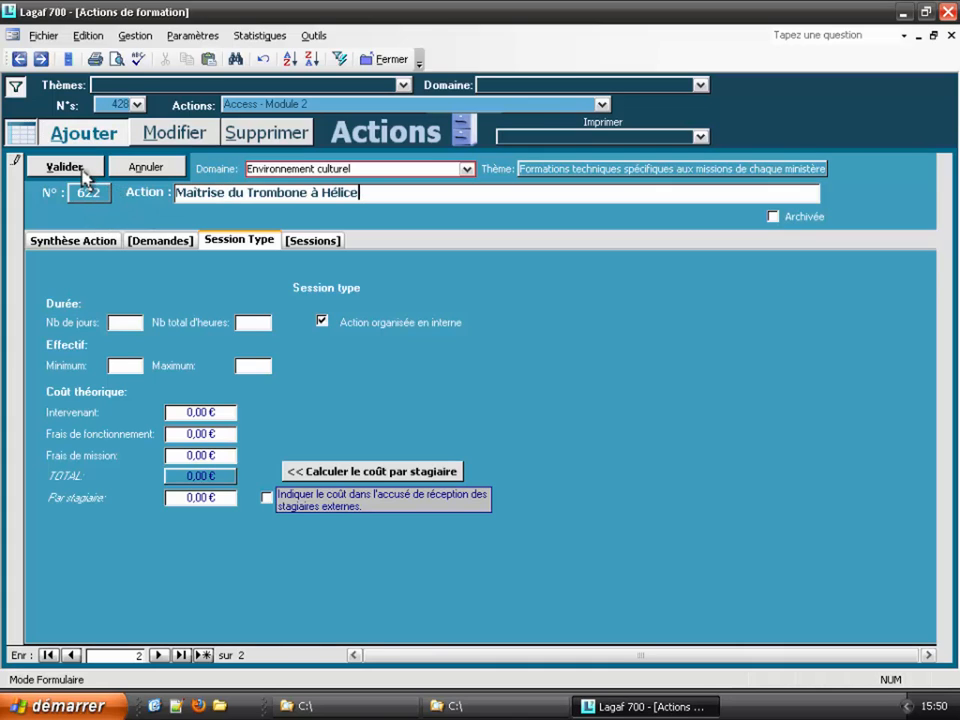
left_click(83, 175)
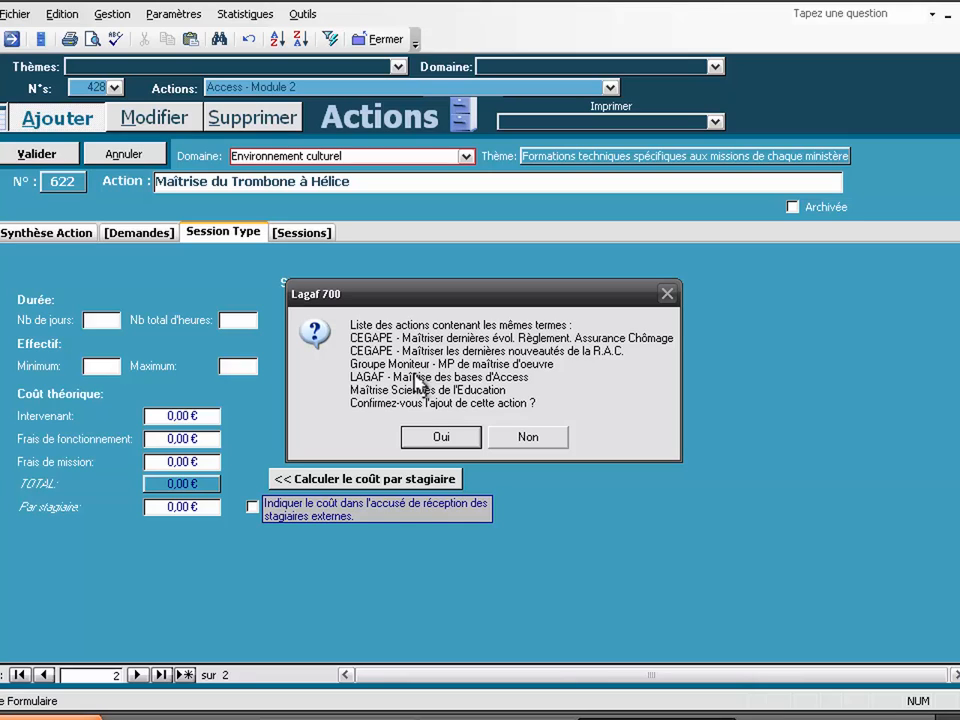
left_click(444, 440)
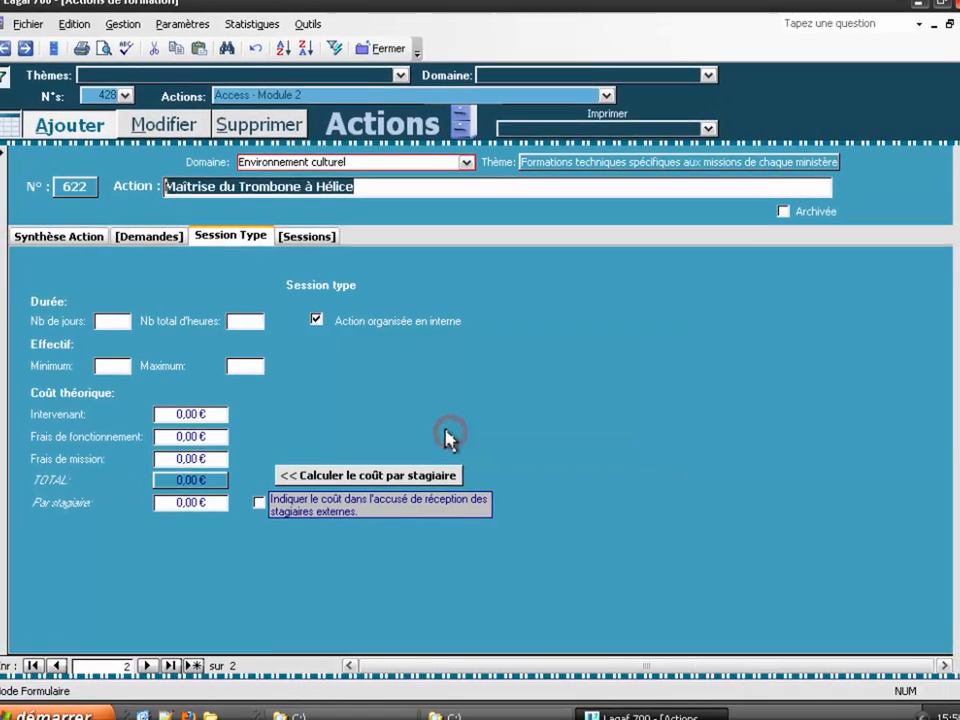
left_click(70, 655)
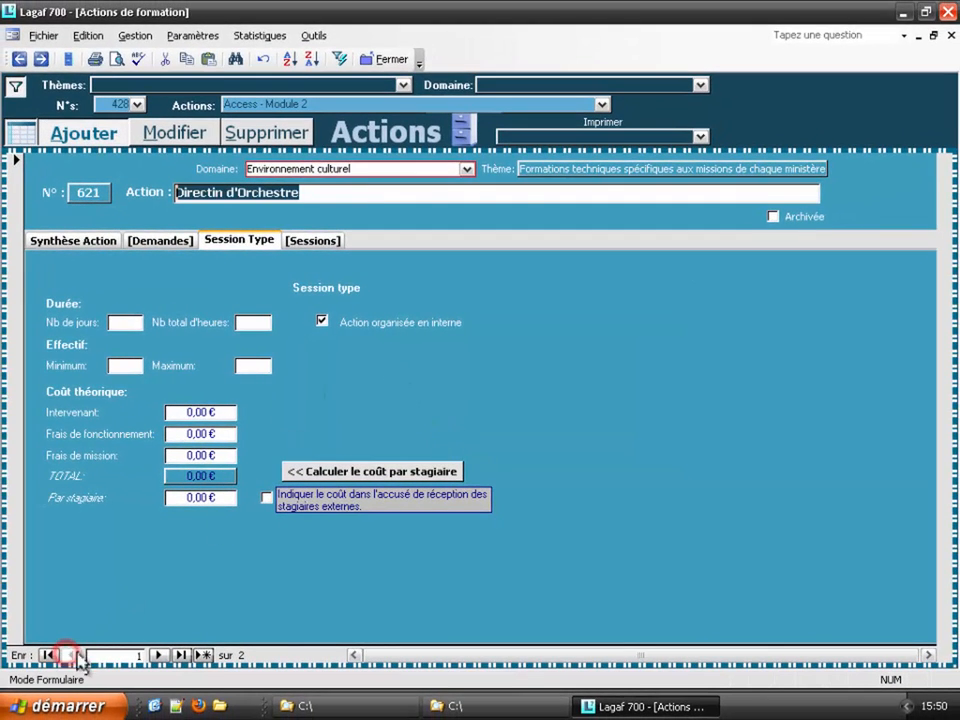
left_click(159, 656)
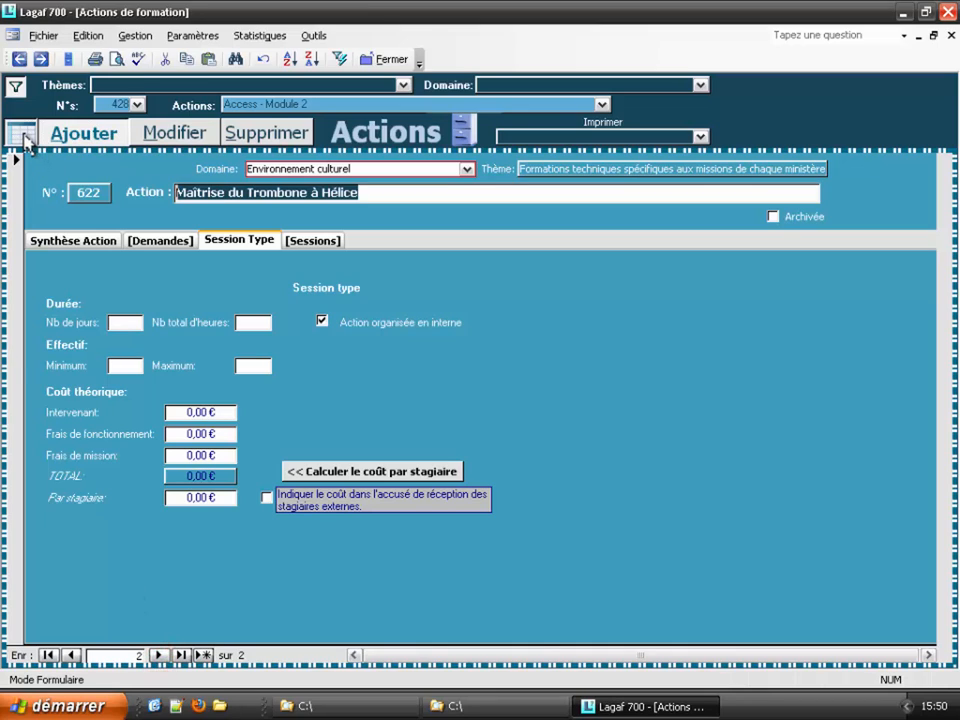
Step: In the editable list of all 586 actions, correct action 621's name to 'Direction d'Orchestre'
left_click(25, 141)
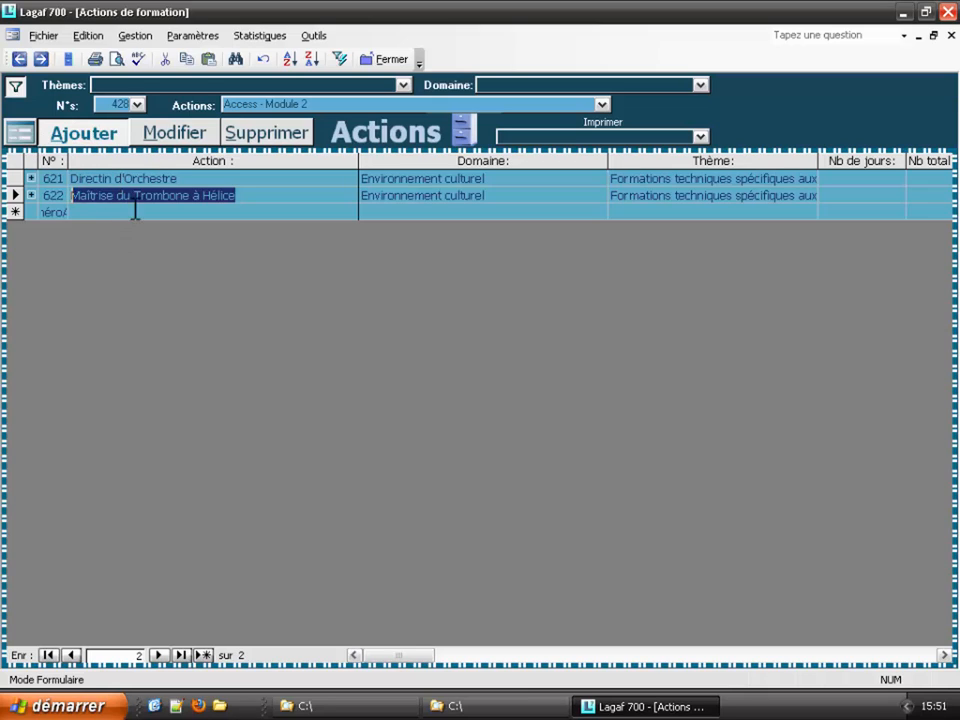
left_click(170, 178)
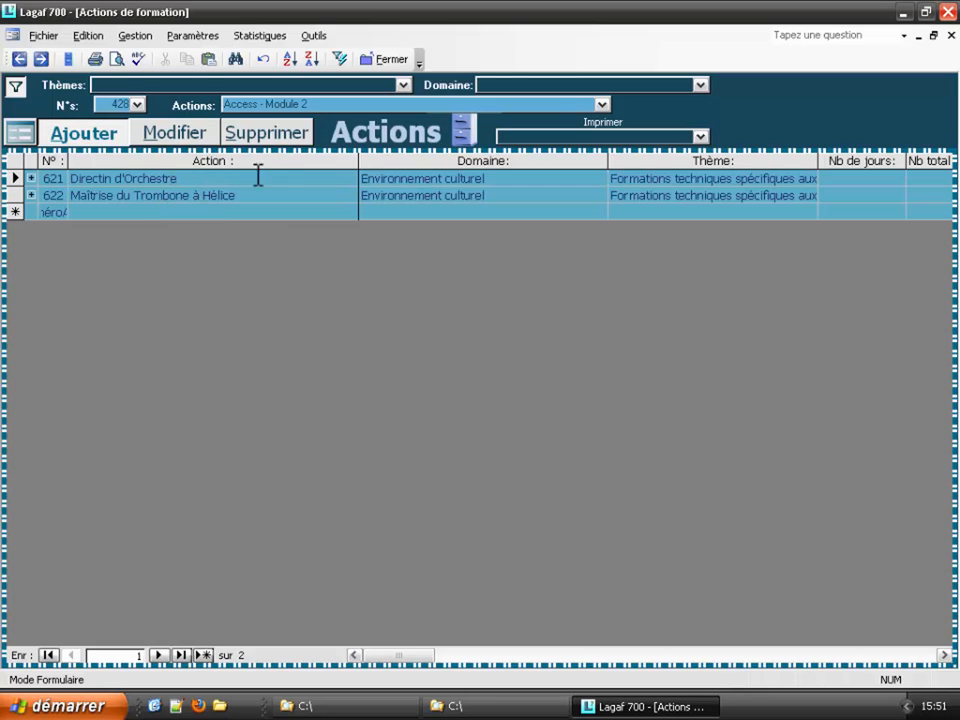
left_click(172, 136, "ctrl")
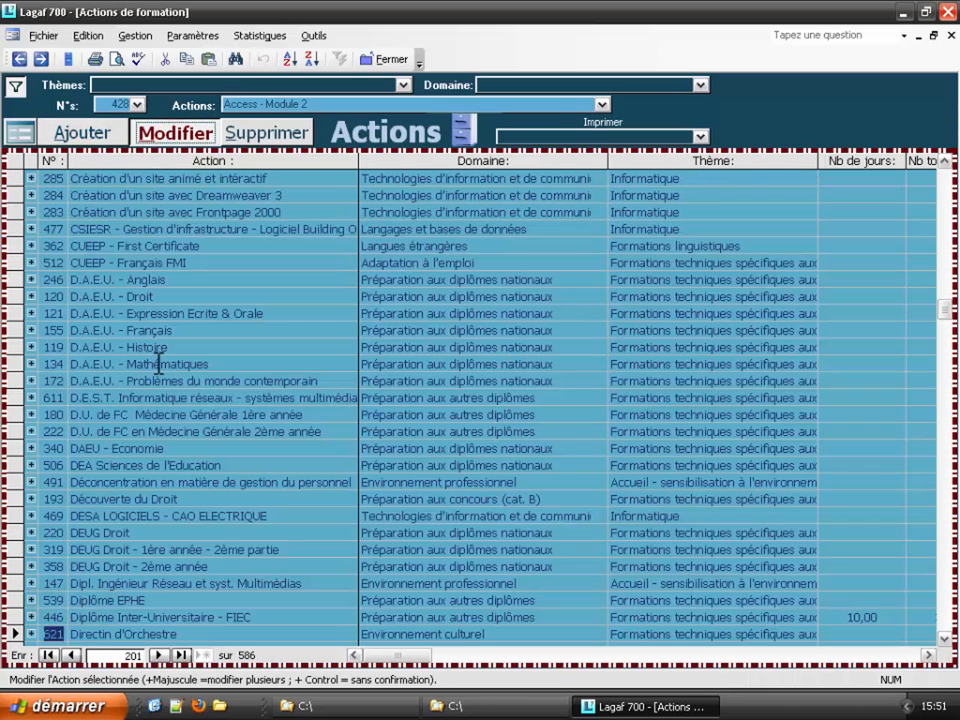
left_click(104, 634)
type("o")
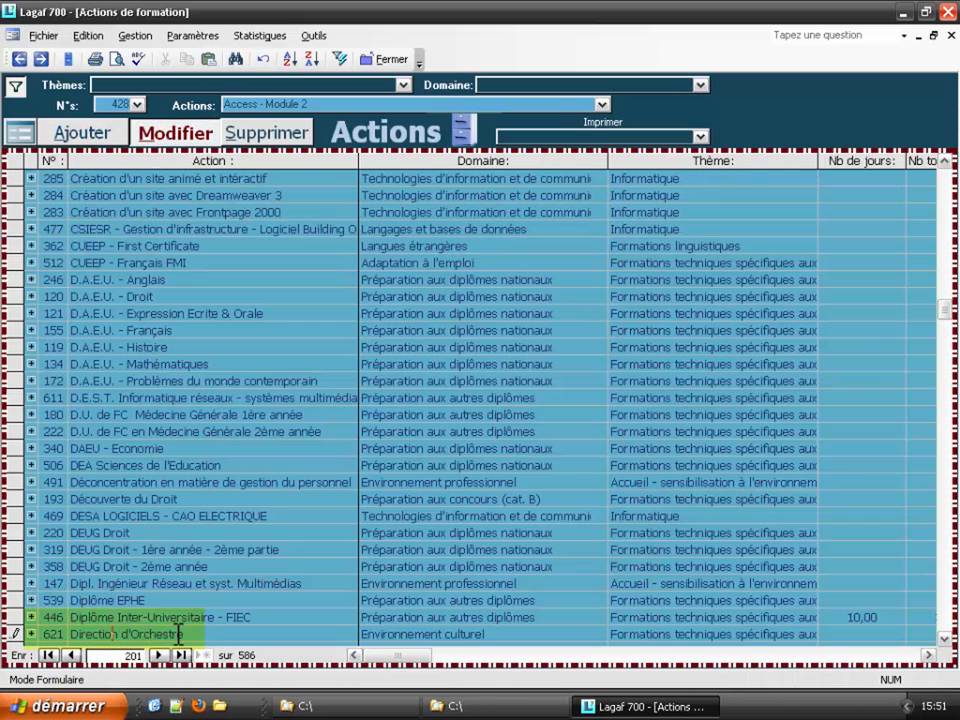
scroll(278, 518, "down", 3)
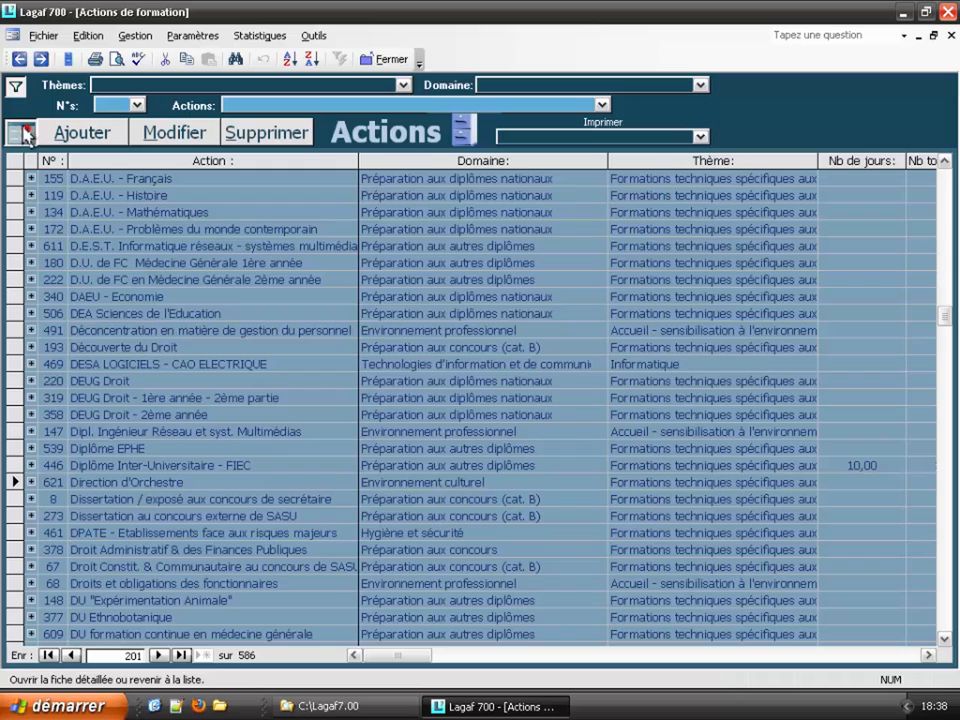
Step: Add an Interne session 2014/1 with budget year 2014 to action 621 and show its calendar
left_click(18, 130)
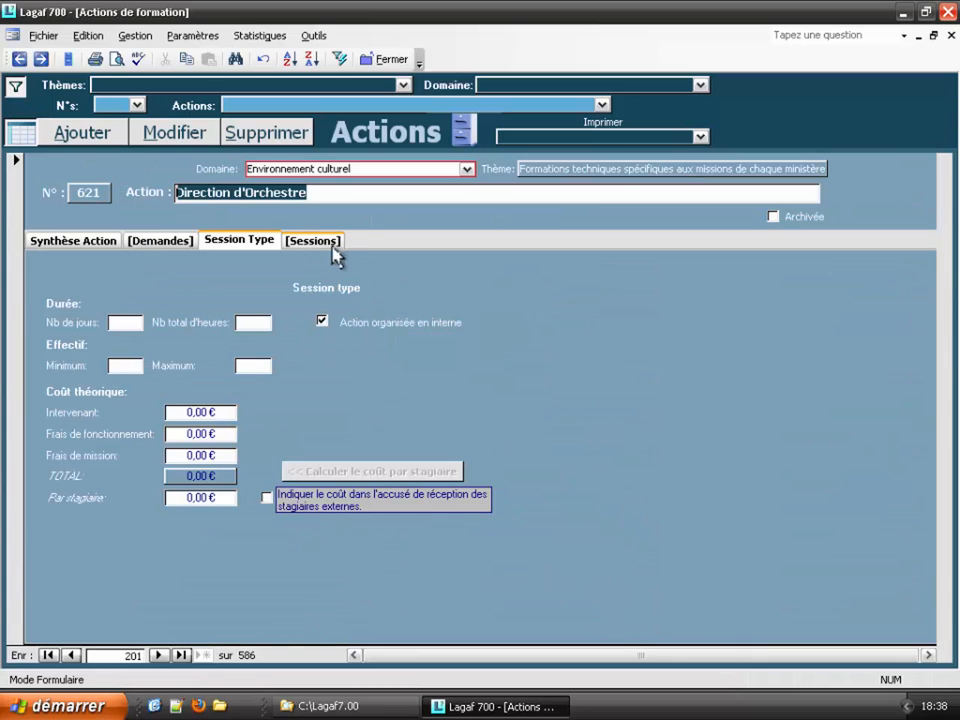
left_click(328, 250)
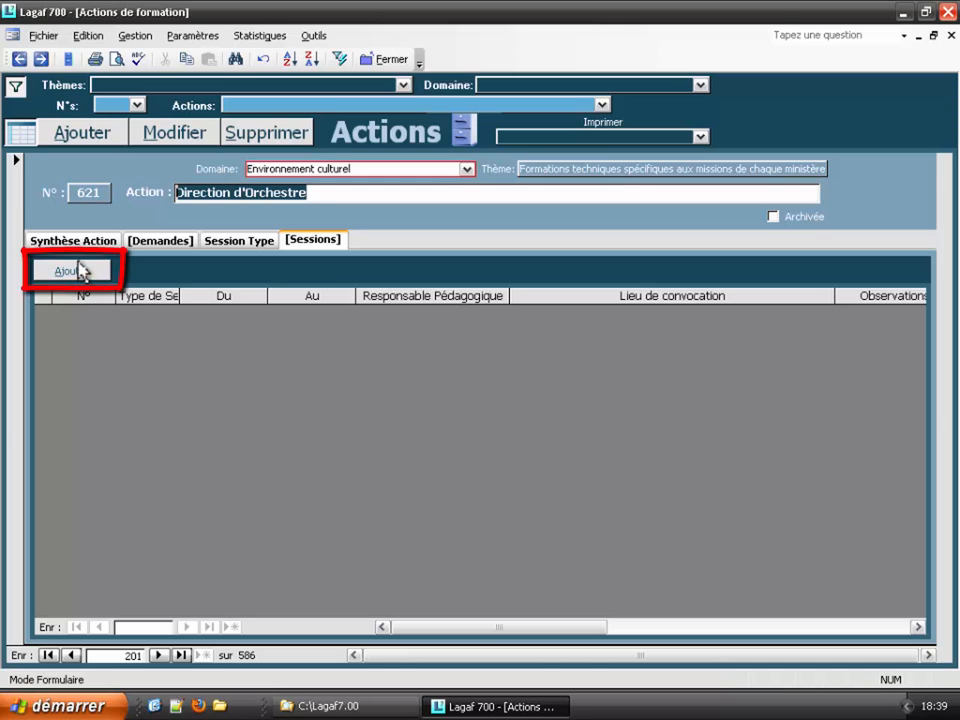
left_click(80, 271)
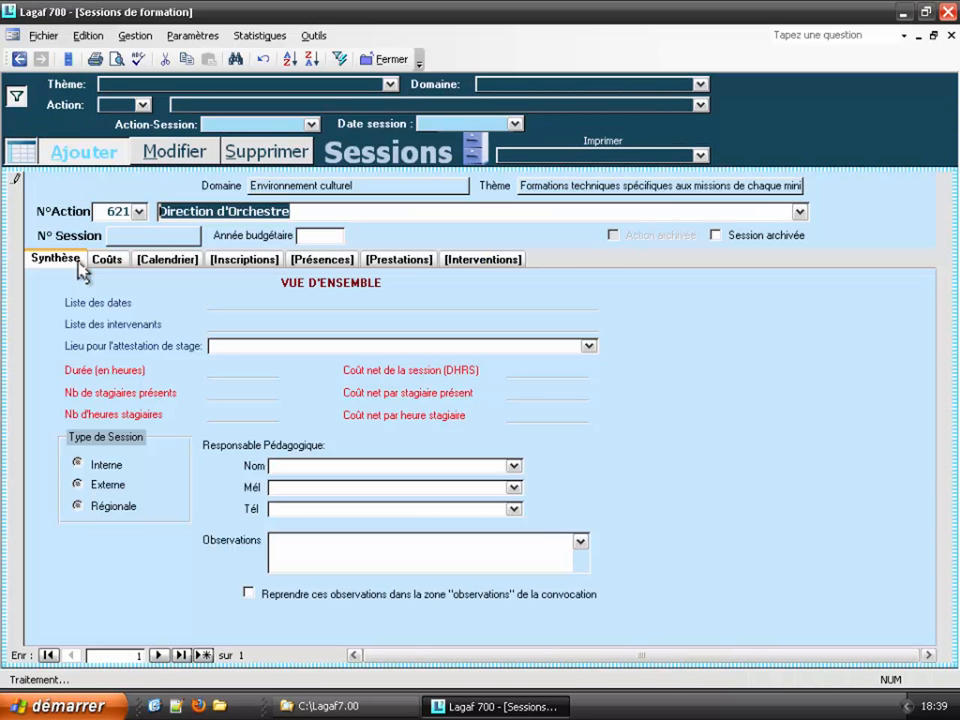
left_click(328, 236)
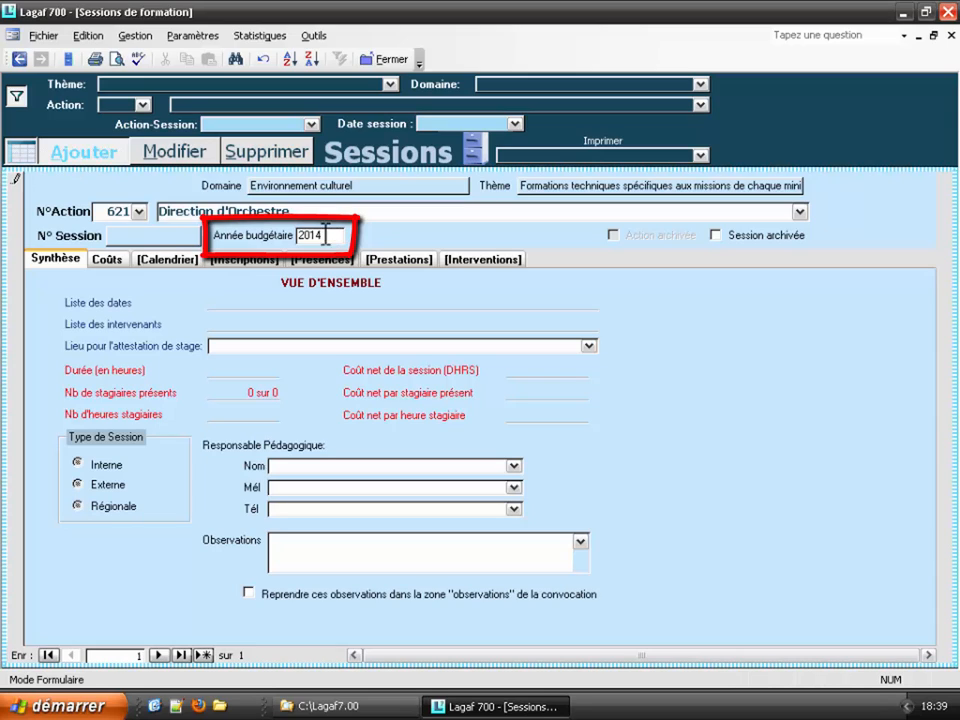
left_click(88, 468)
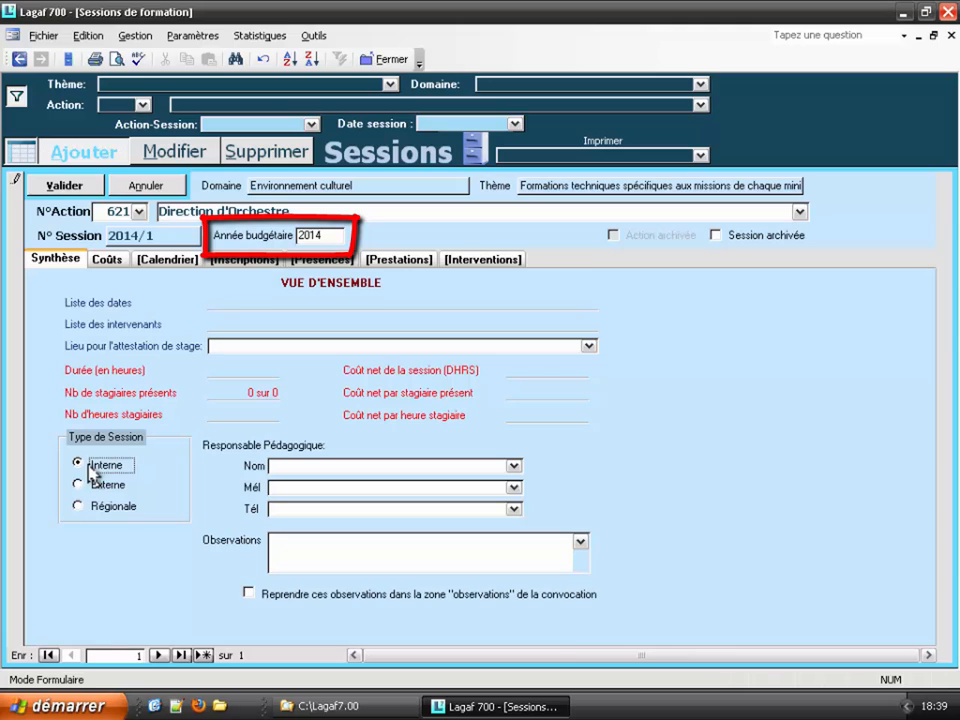
left_click(60, 184)
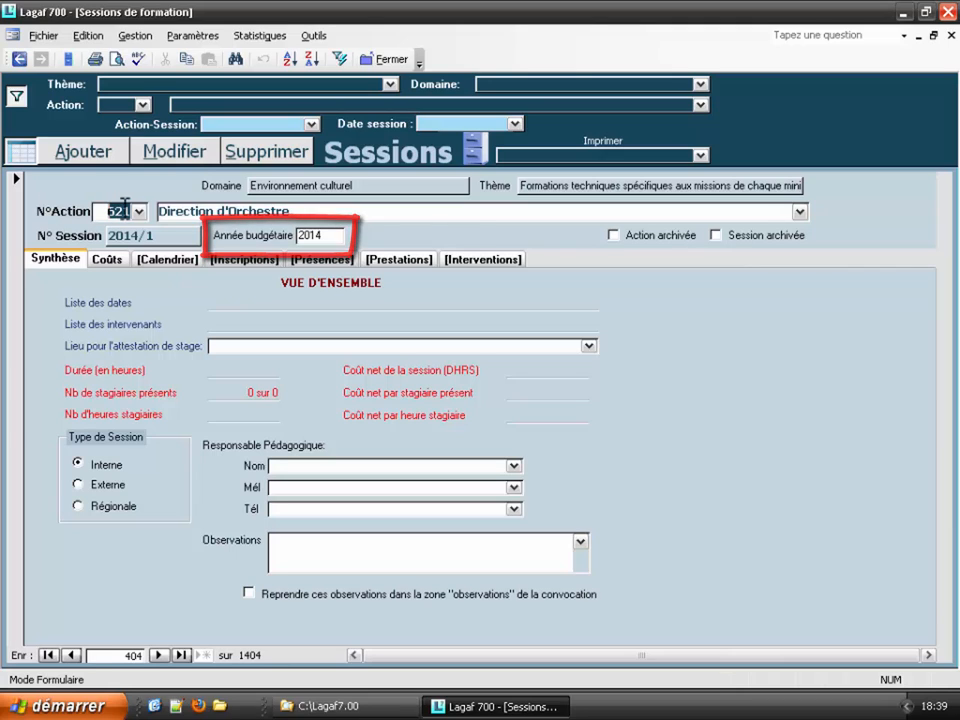
left_click(168, 260)
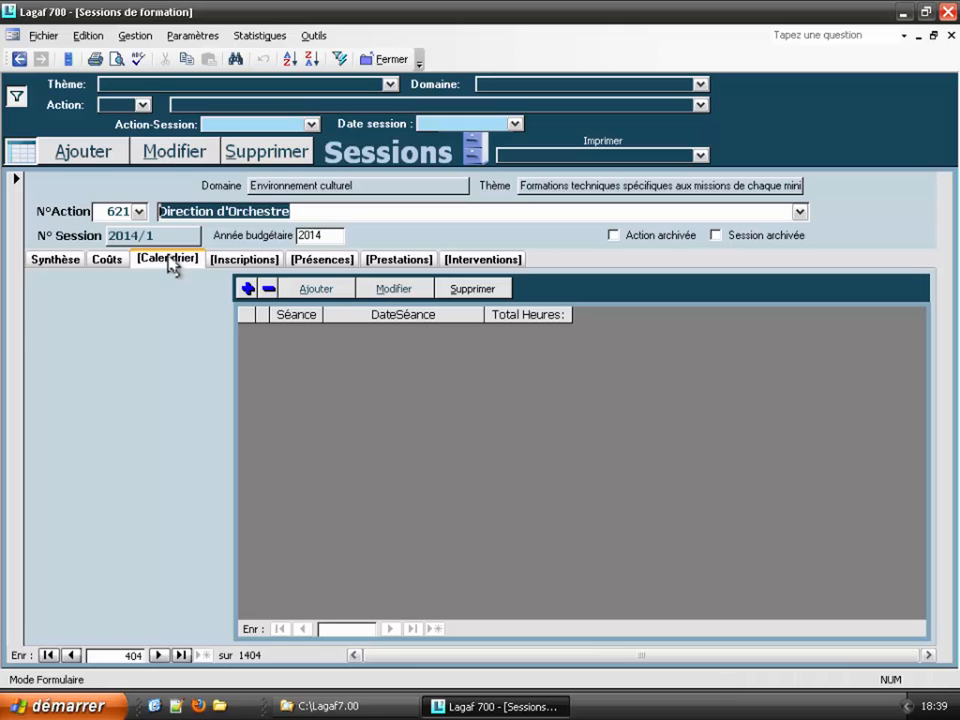
Step: Try adding sittings to session 2014/1's calendar, switching the session record's editing mode on and off
left_click(315, 292)
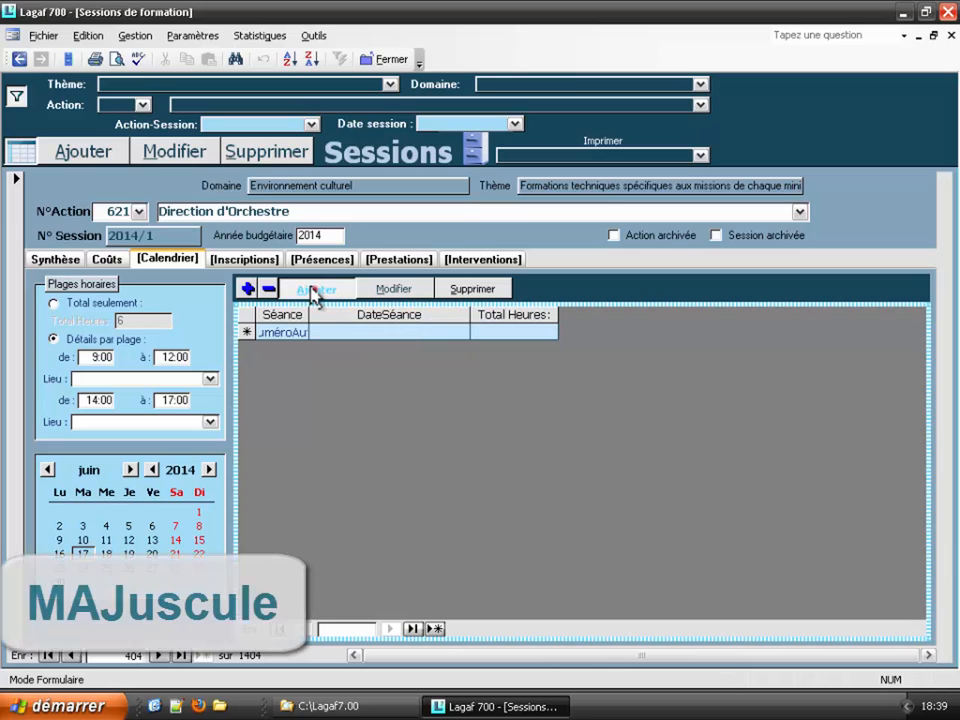
left_click(315, 291, "shift")
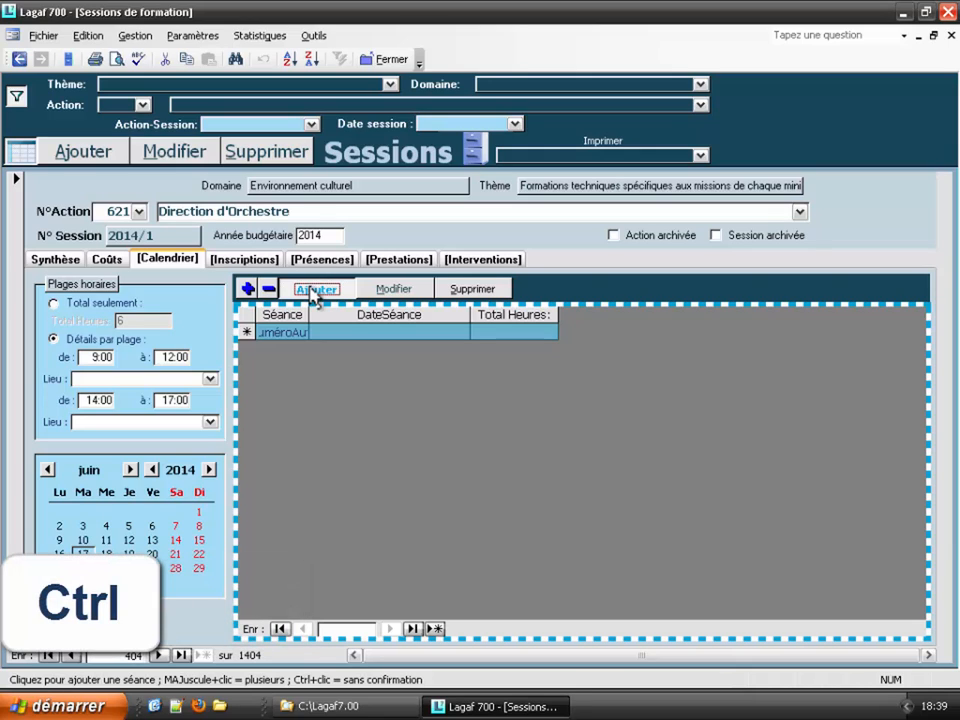
left_click(313, 291, "ctrl")
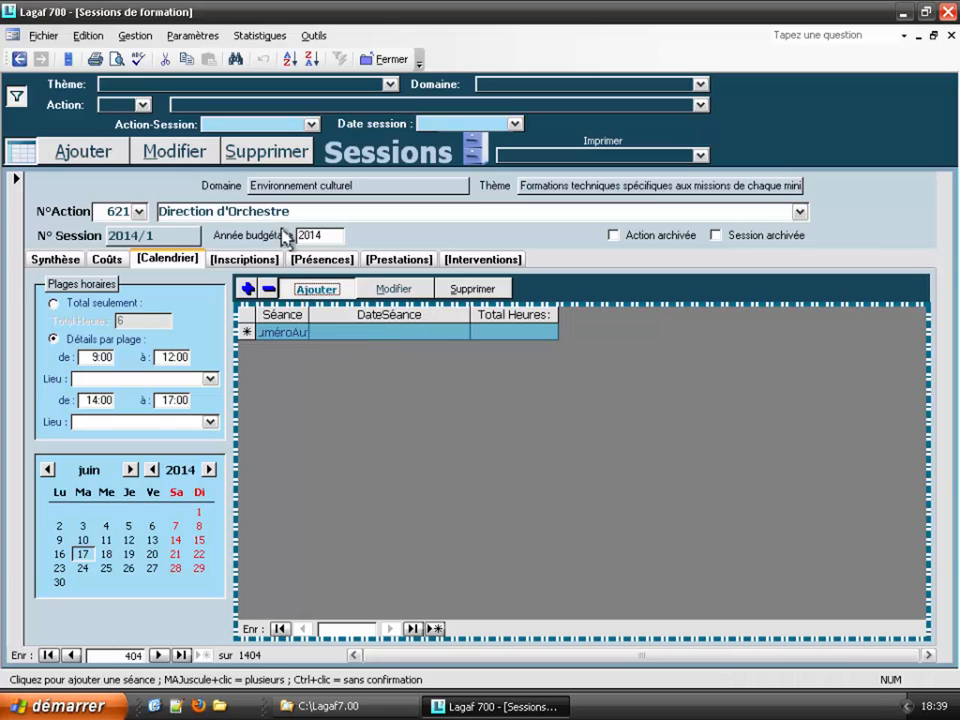
left_click(178, 155)
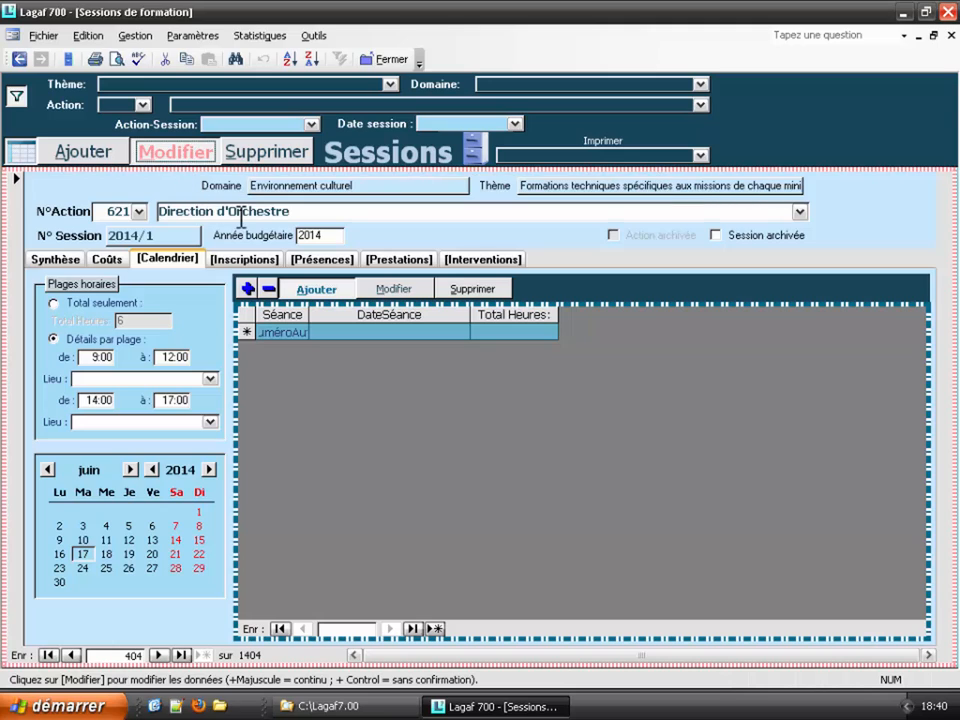
left_click(326, 334)
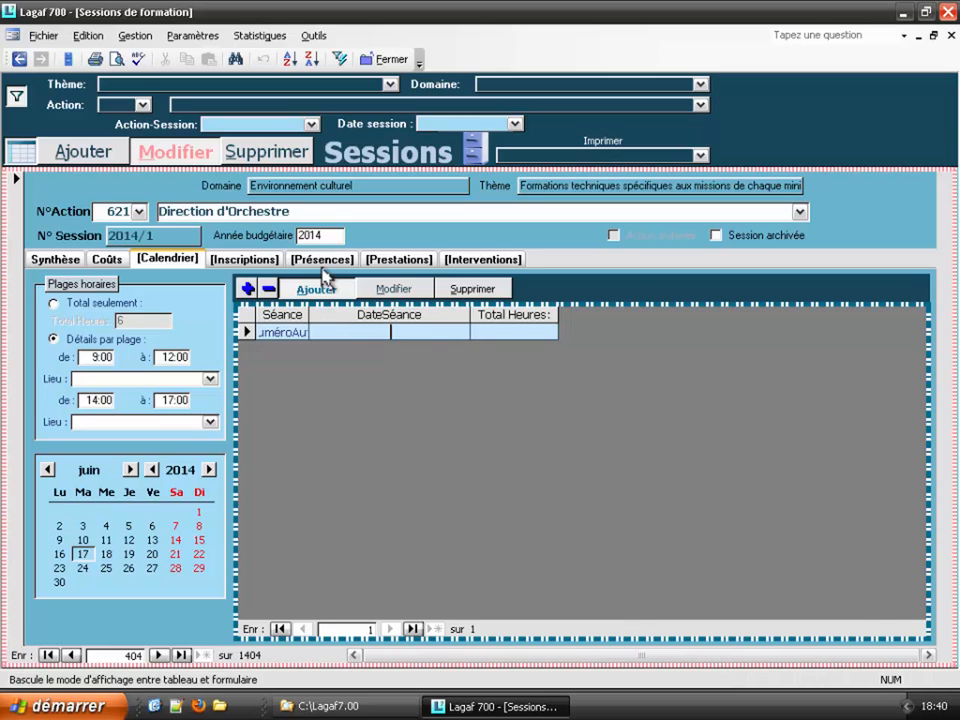
left_click(304, 213)
left_click(301, 213)
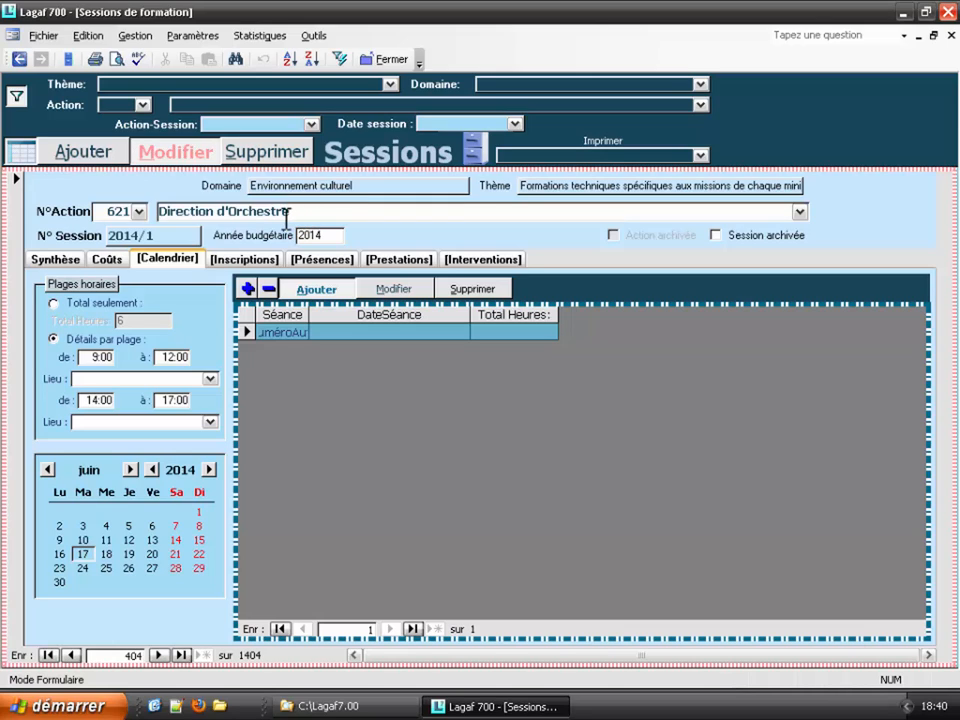
left_click(157, 155)
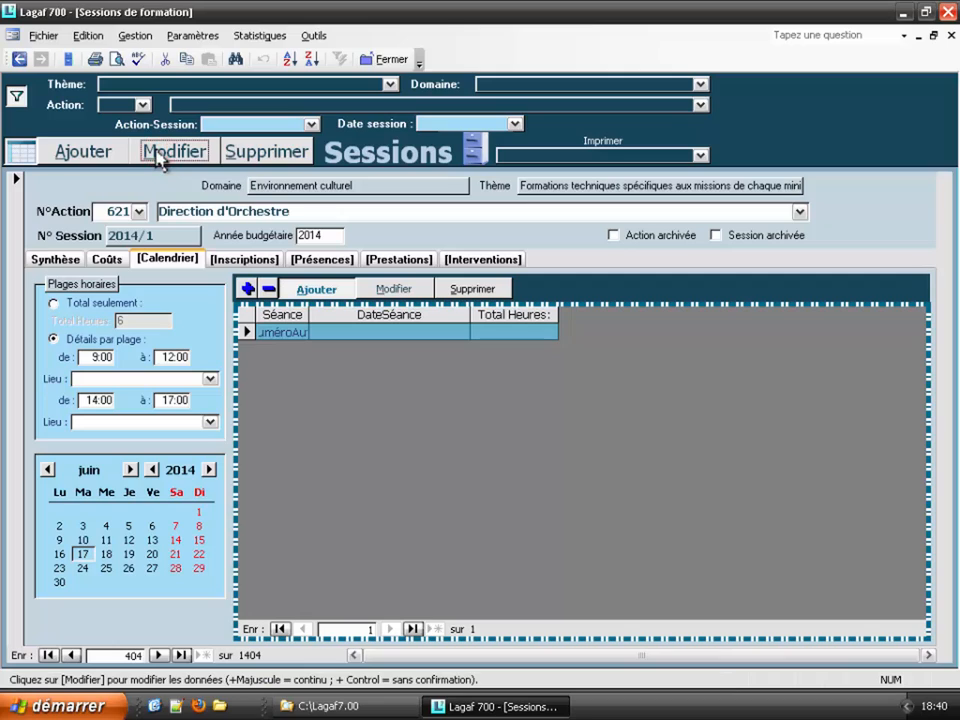
left_click(316, 290)
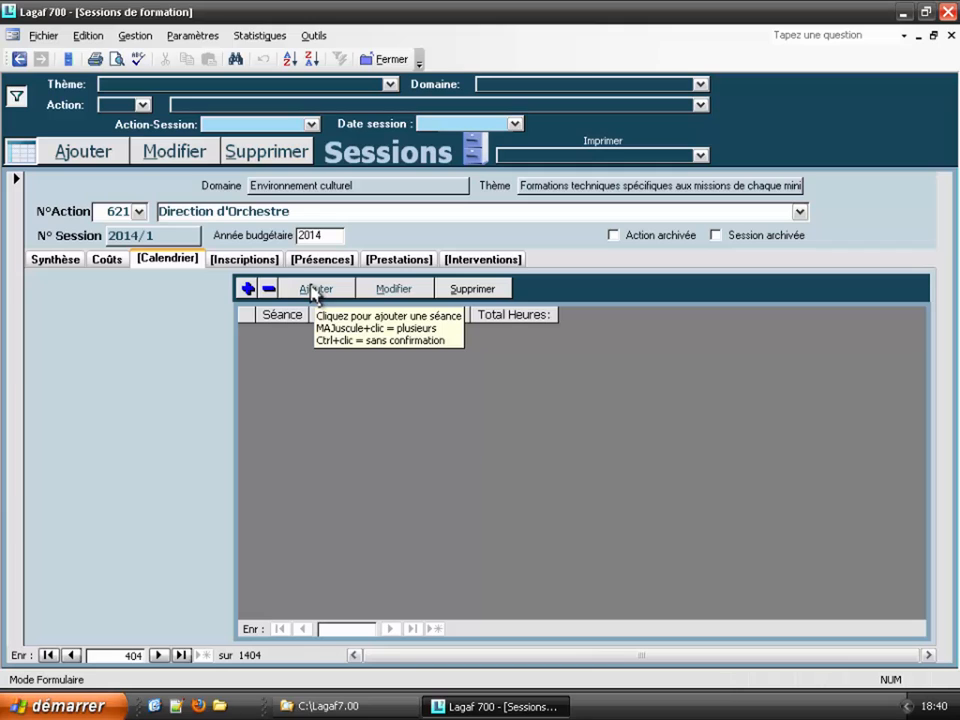
Step: From the sessions table, delete the Direction d'Orchestre 2014/1 session and confirm with Oui
left_click(22, 150)
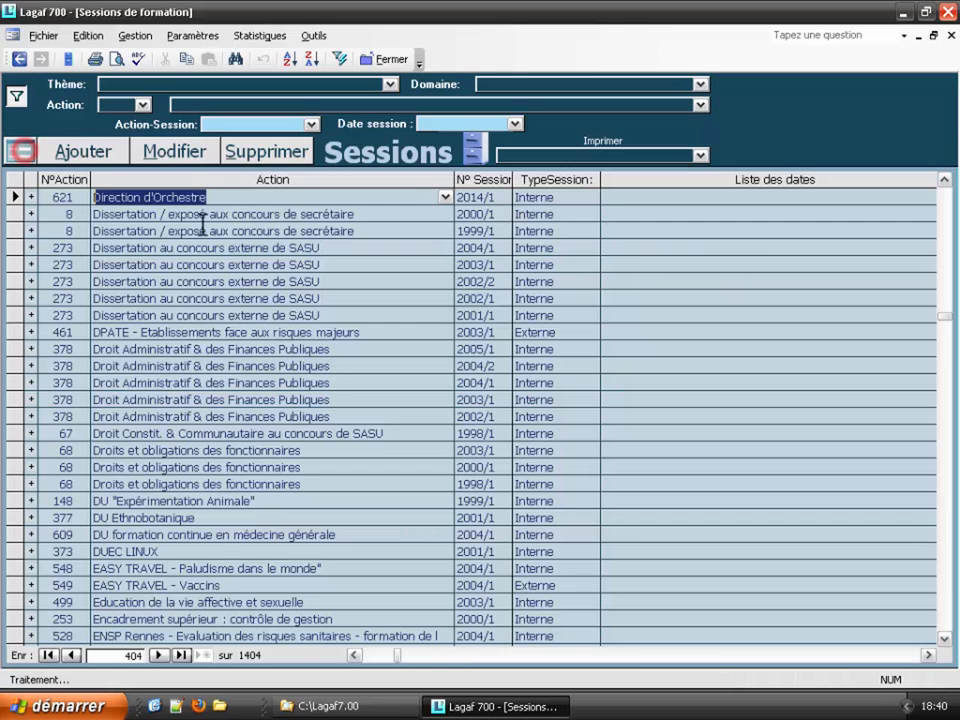
scroll(358, 327, "up", 3)
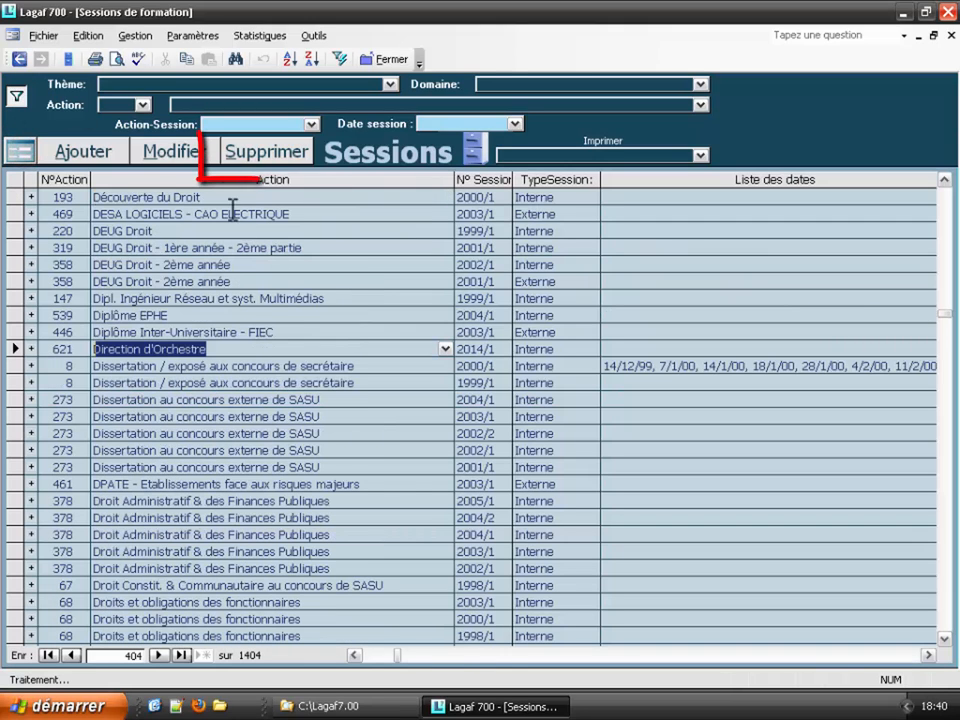
left_click(259, 158)
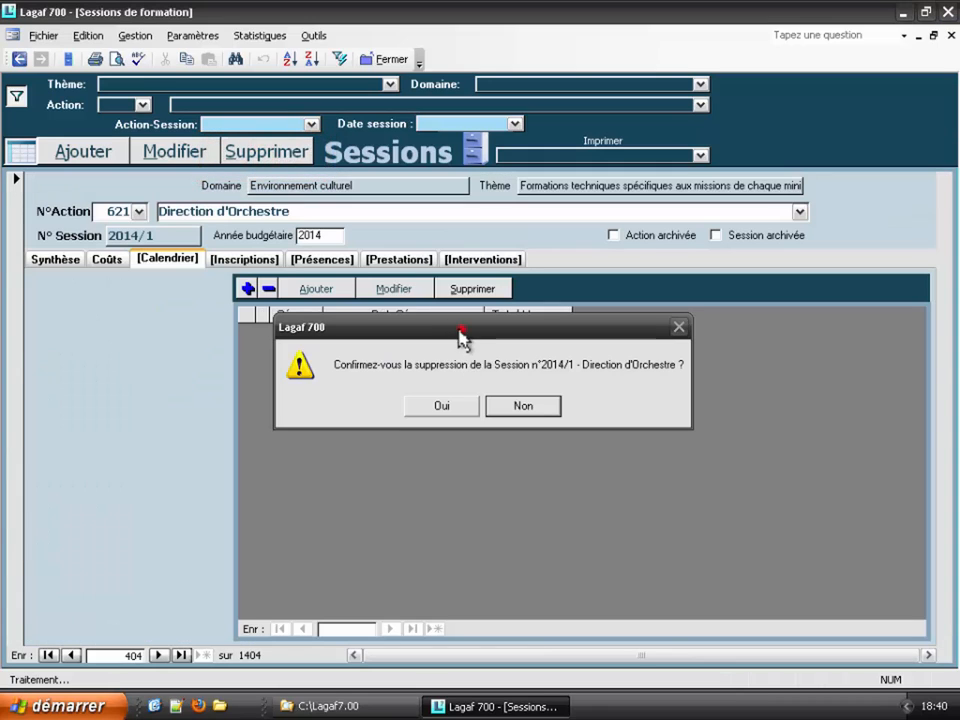
left_click_drag(460, 335, 463, 396)
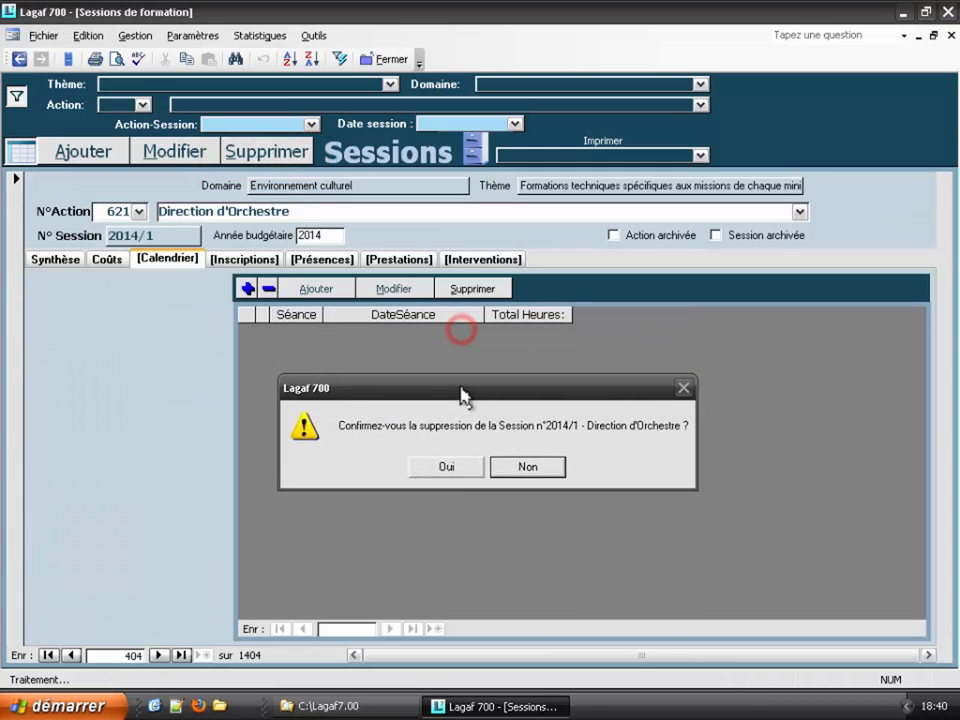
left_click(449, 468)
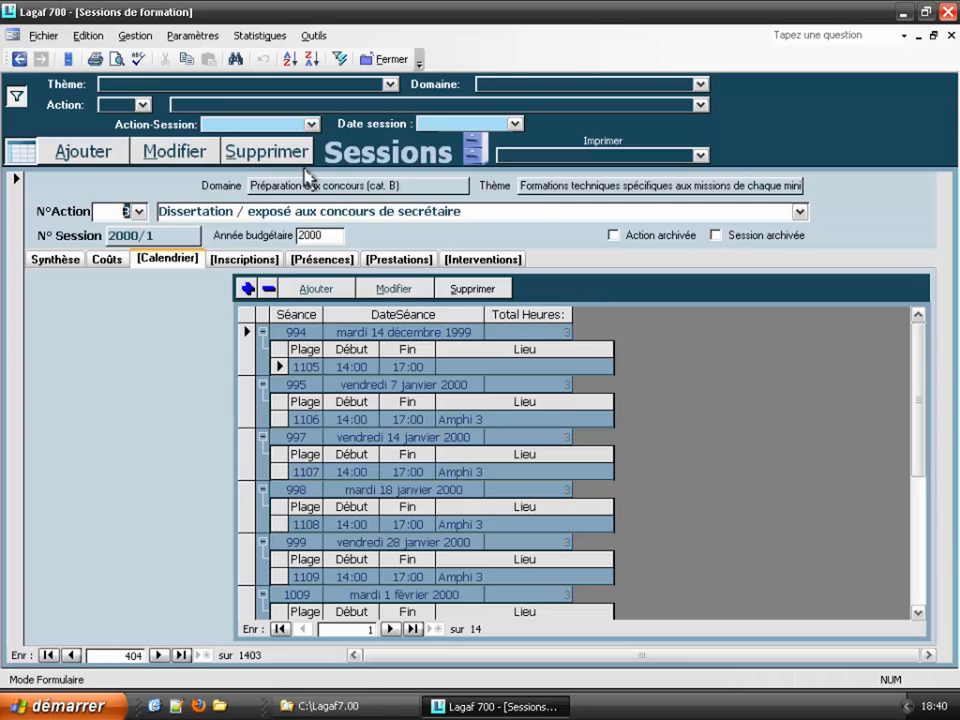
Step: Start deleting the Dissertation 2000/1 session, then cancel to keep it
left_click(279, 153)
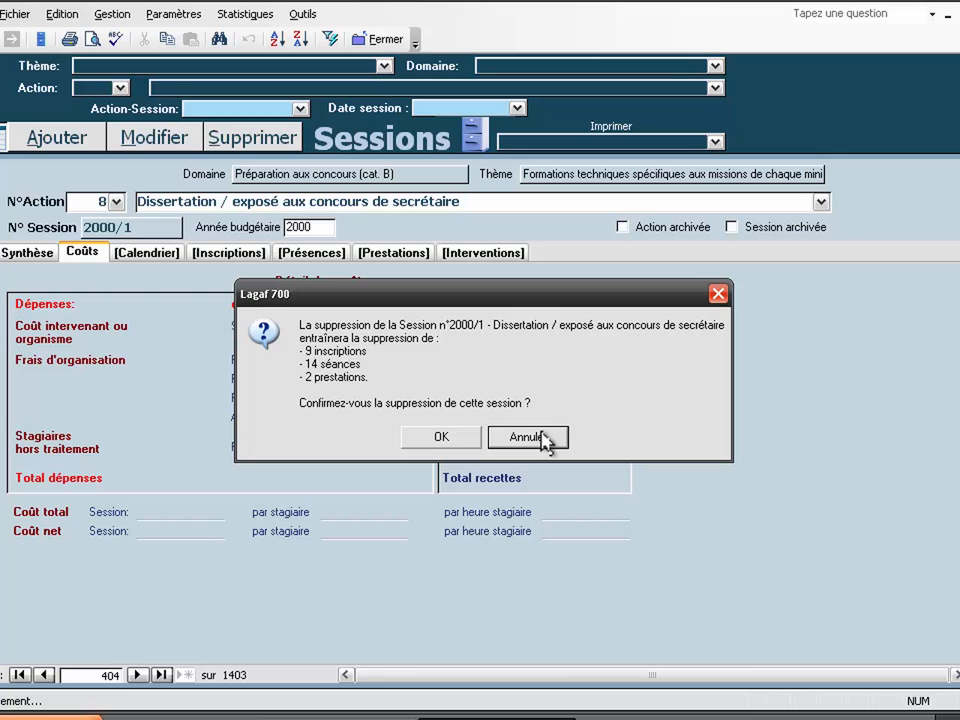
left_click(541, 438)
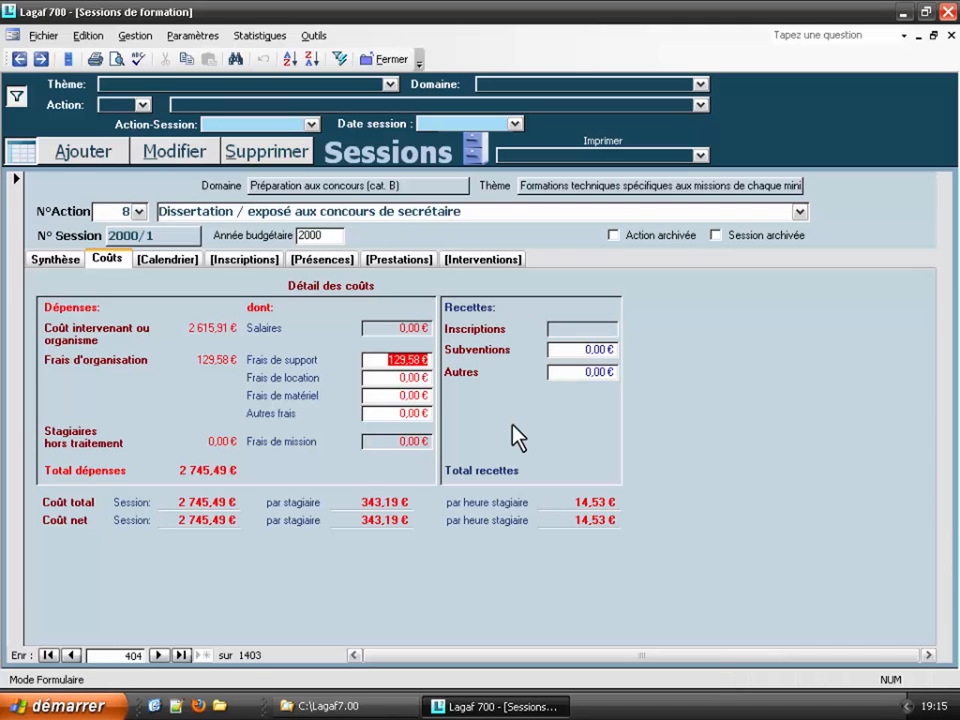
Step: Set tab entry to automatique in Outils > Vues et saisie, then add a blank session
left_click(313, 35)
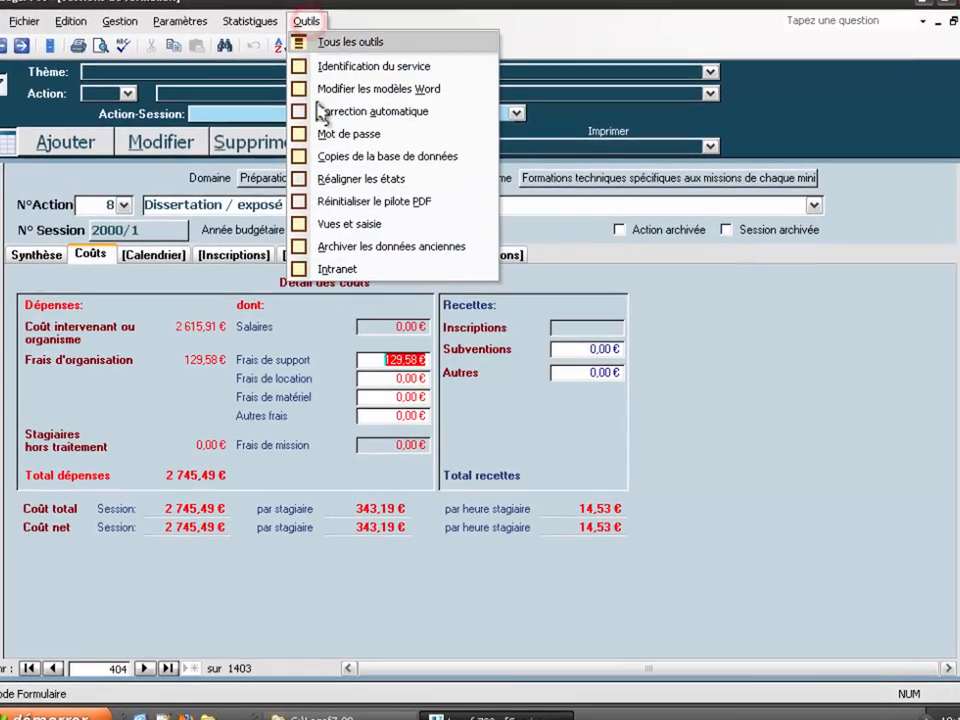
left_click(357, 229)
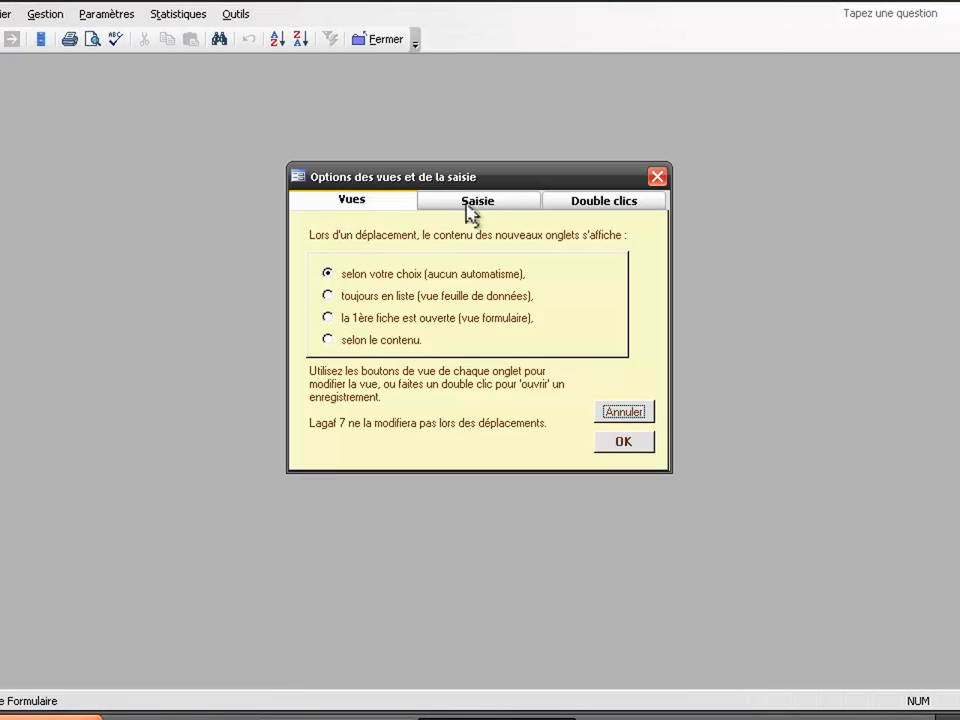
left_click(467, 203)
left_click(366, 297)
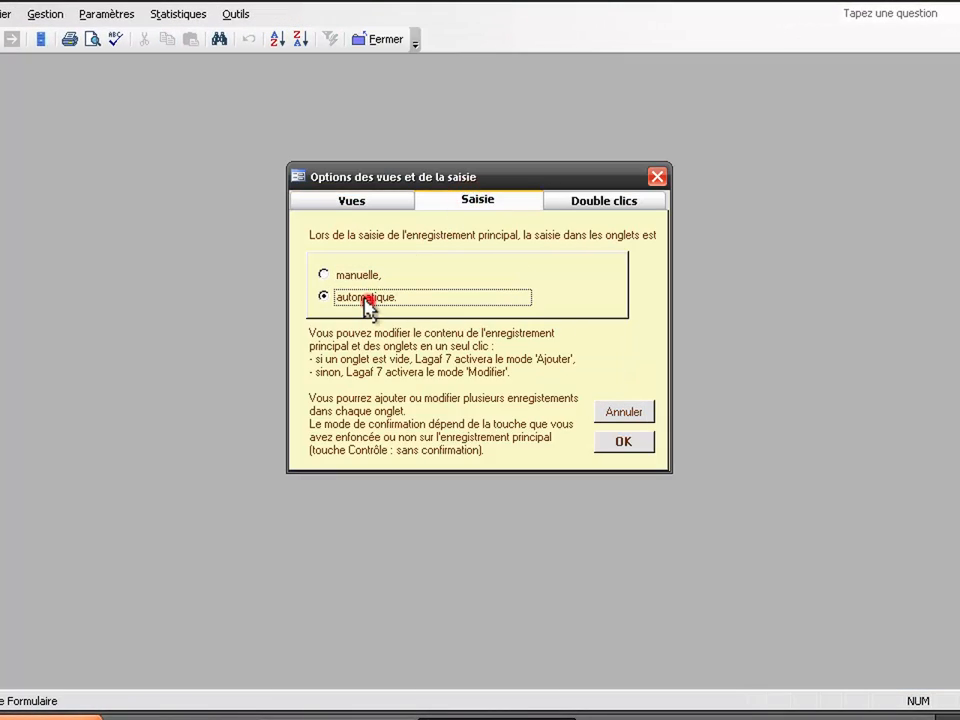
left_click(621, 443)
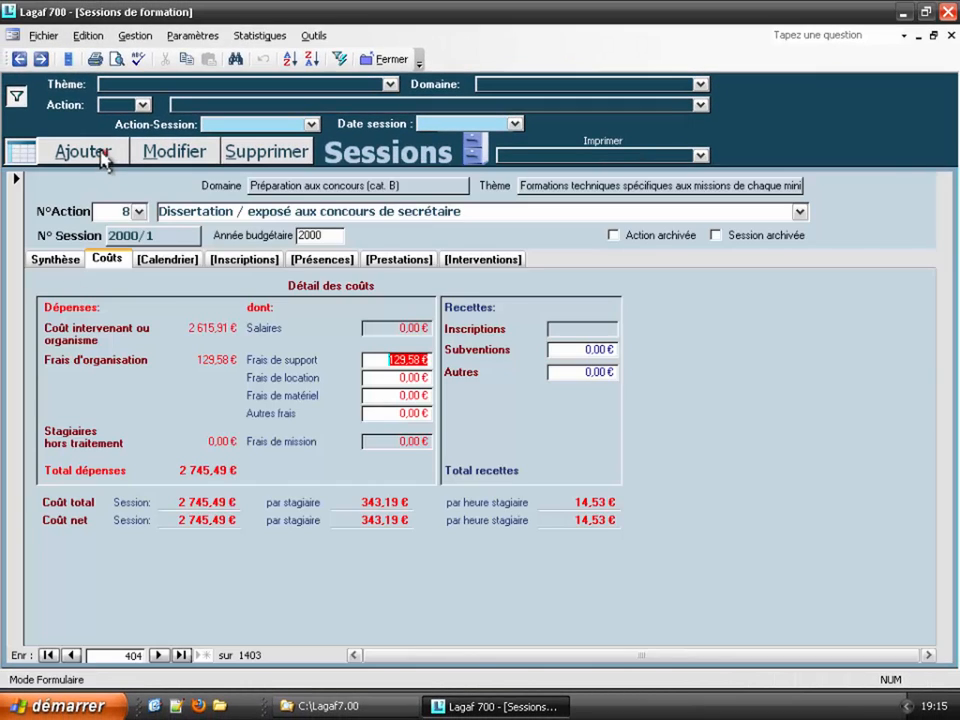
left_click(101, 156)
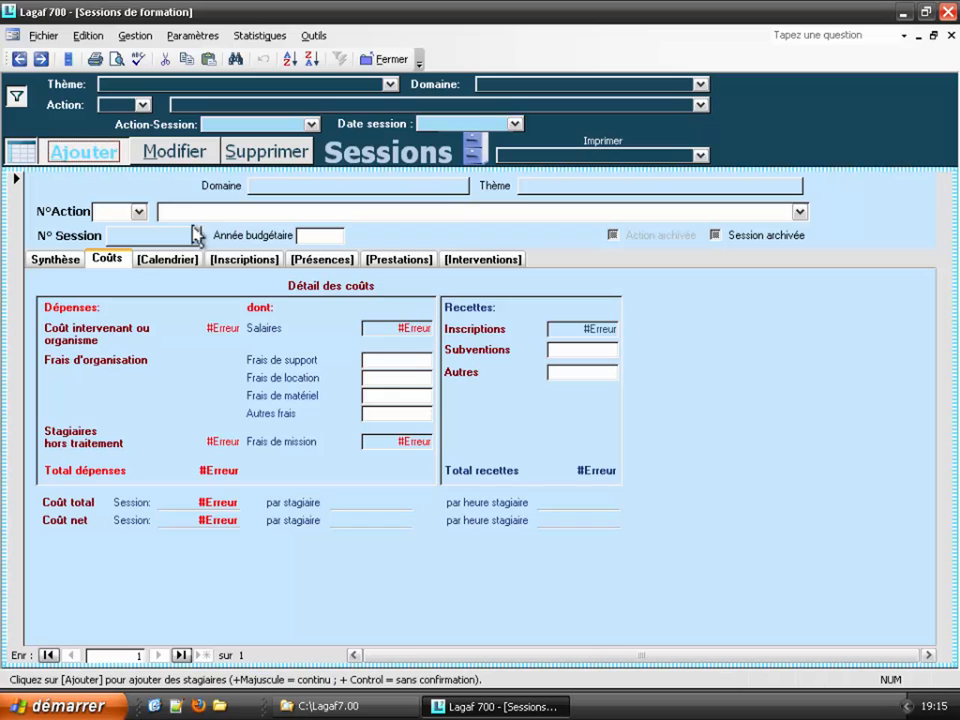
Step: Go through the new session's Calendrier tab to its empty Inscriptions page
left_click(180, 263)
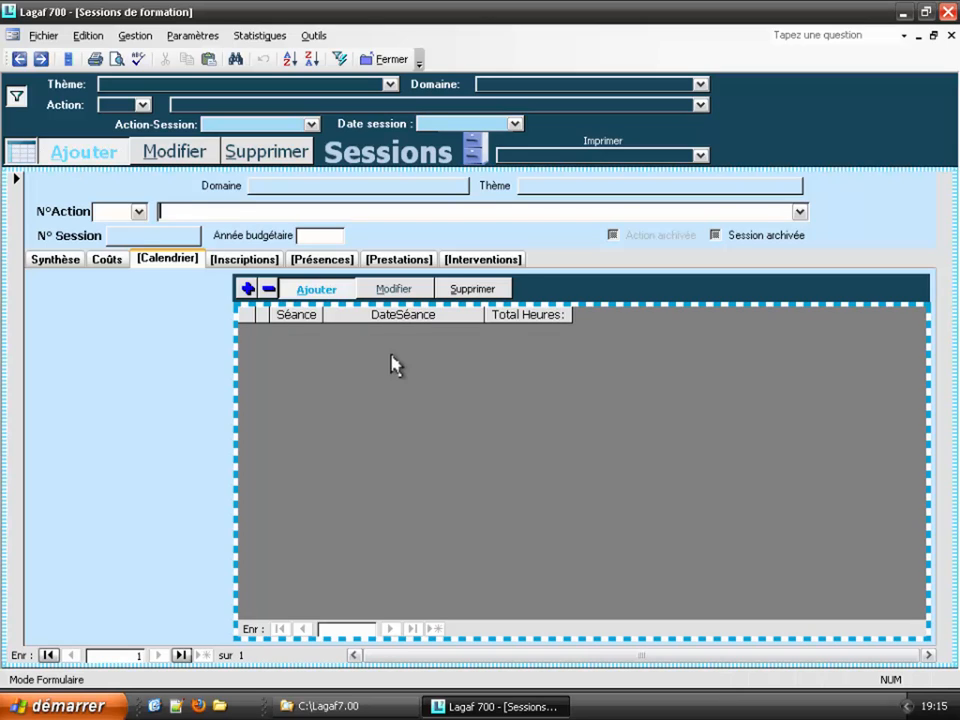
left_click(240, 258)
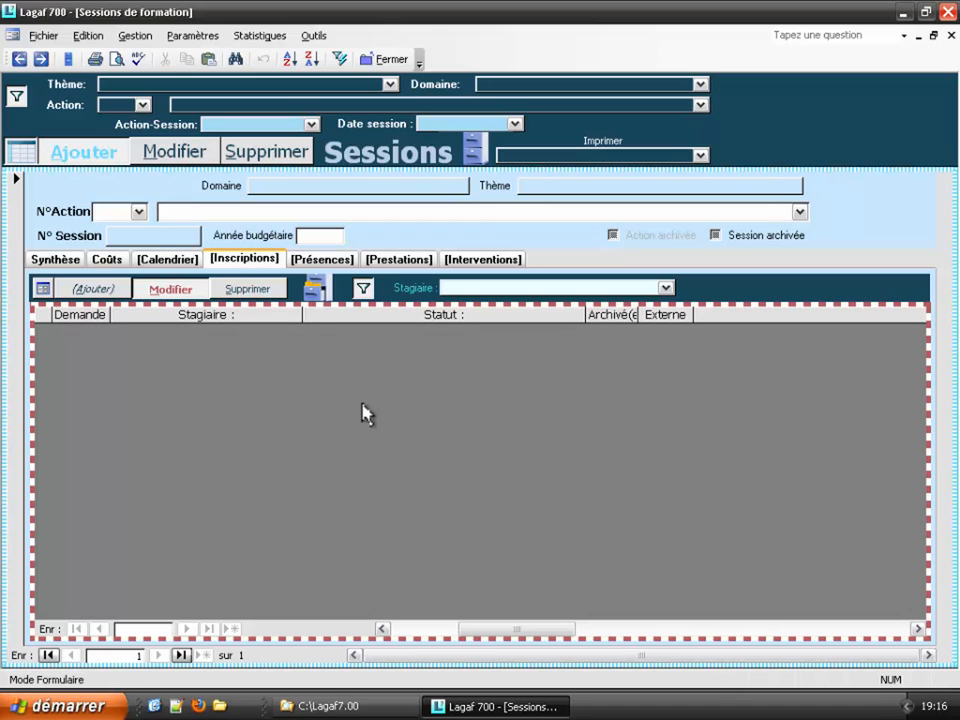
Step: Try adding a registration, dismiss the information note, and open the Présences page
left_click(103, 292)
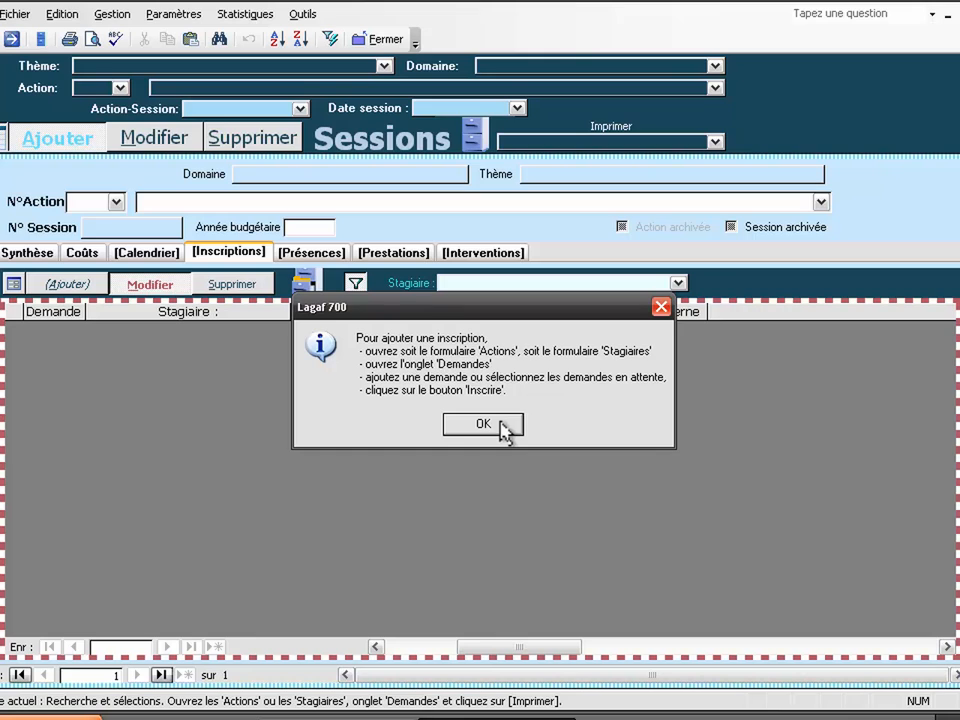
left_click(502, 424)
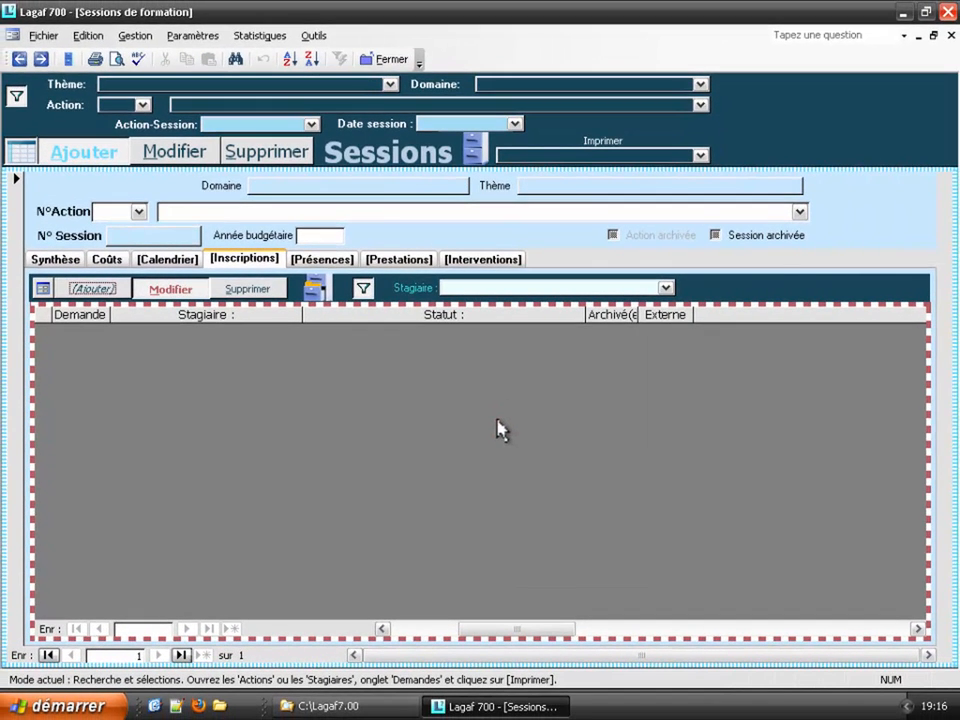
left_click(333, 262)
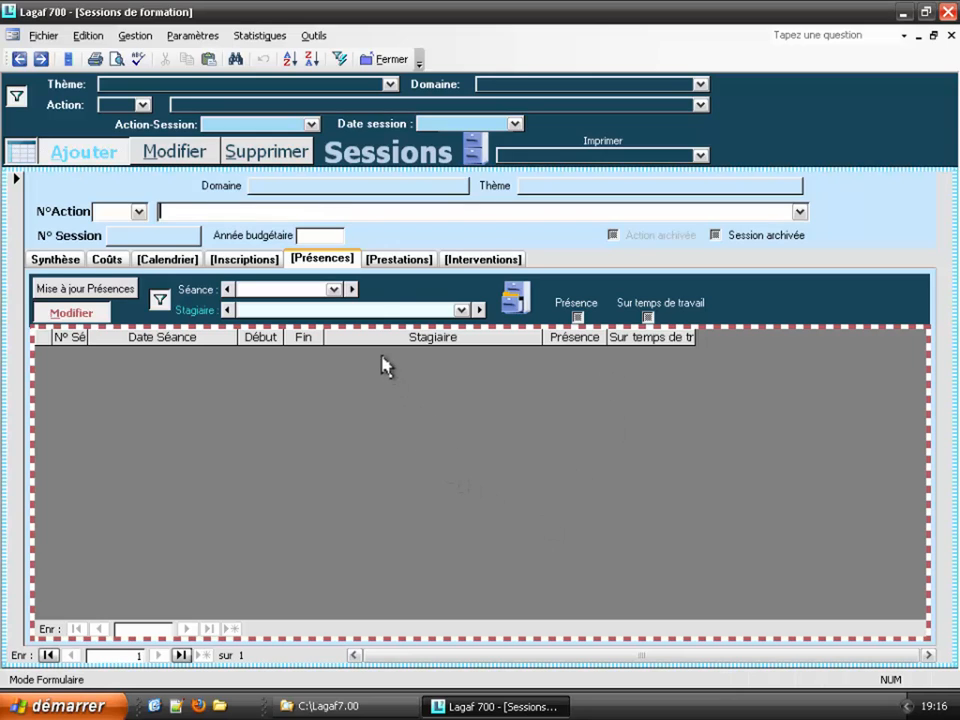
Step: Look over the new session's Prestations and Interventions pages, then return to its Calendrier
left_click(401, 258)
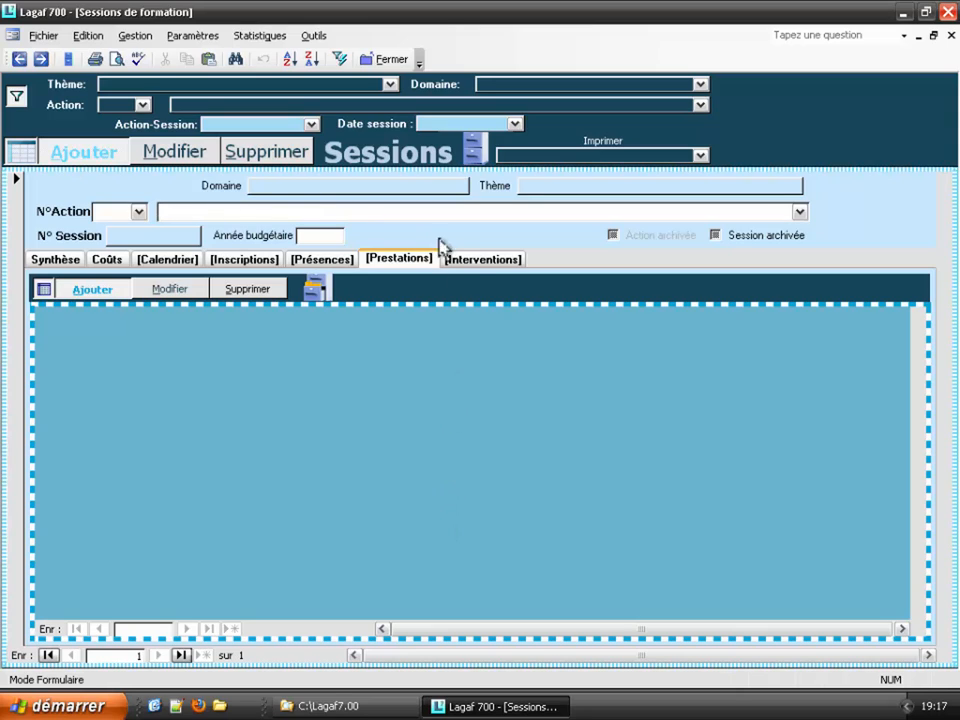
left_click(472, 262)
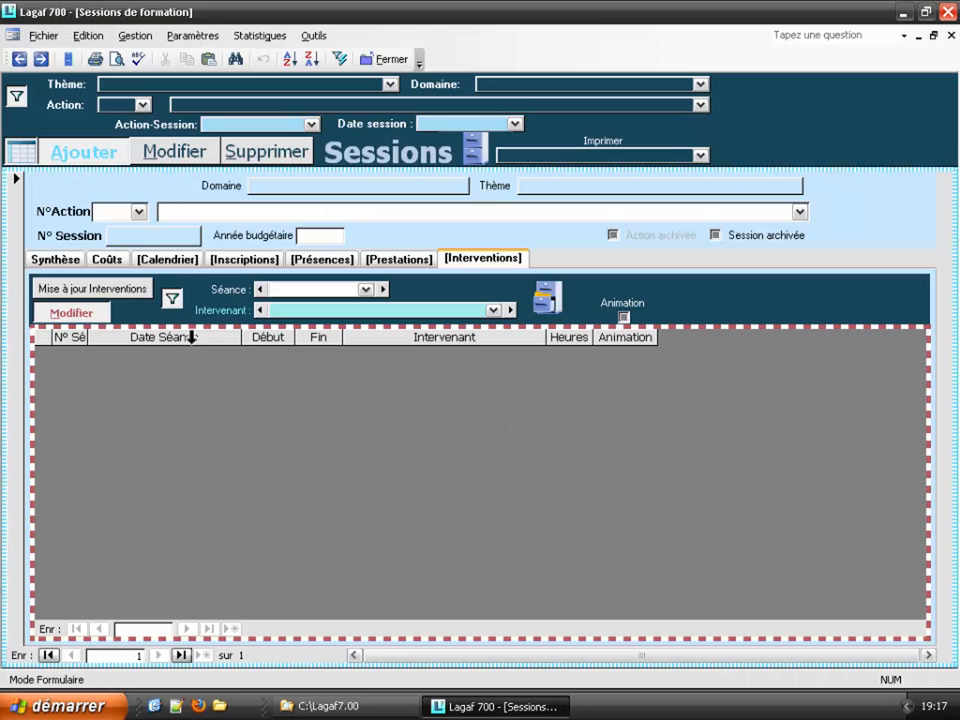
left_click(158, 260)
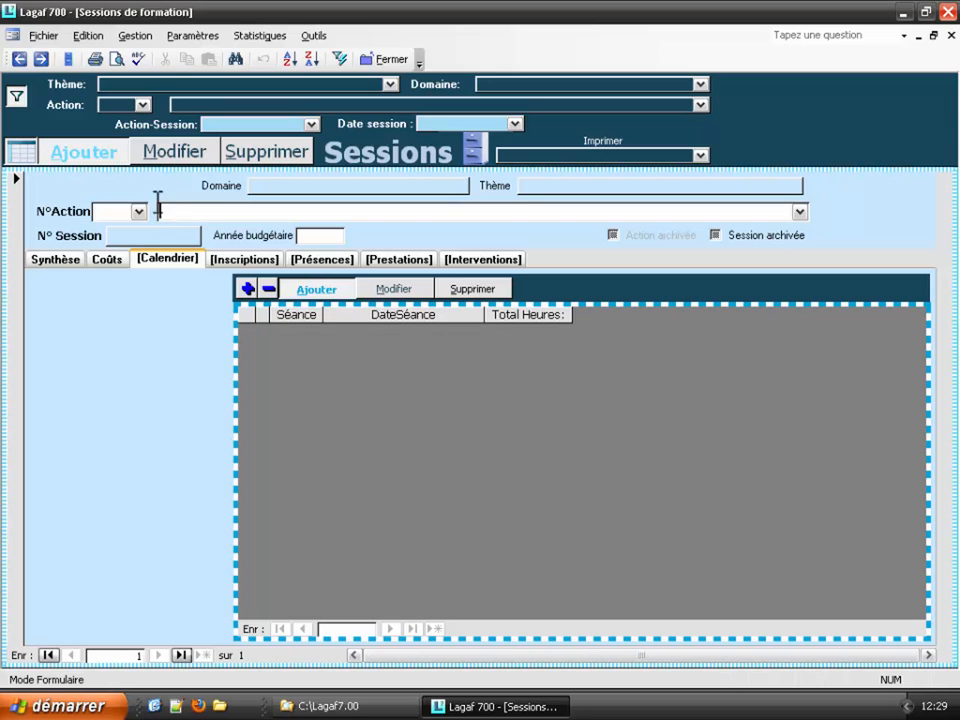
Step: Add a blank session without confirmation and browse its registrations, attendance, services and interventions pages
key("ctrl")
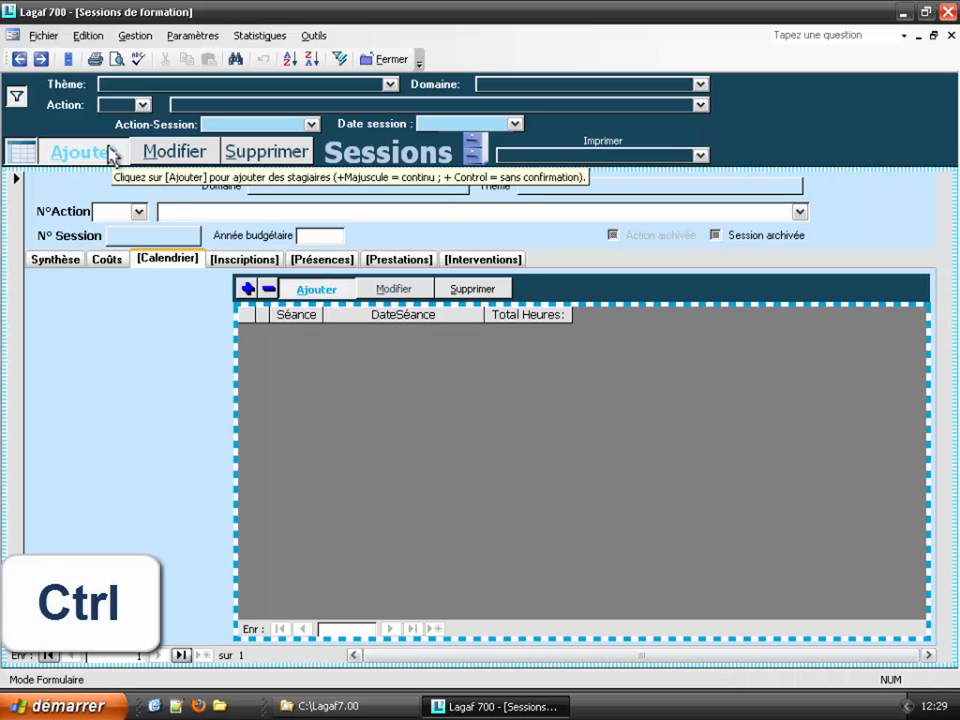
left_click(112, 156, "ctrl")
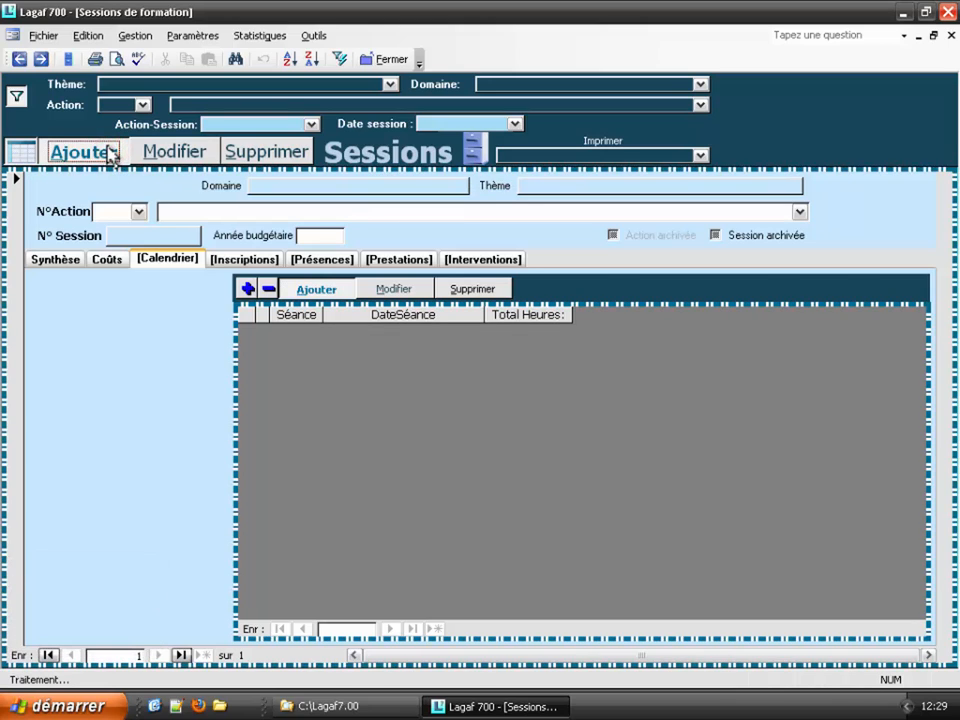
left_click(253, 257)
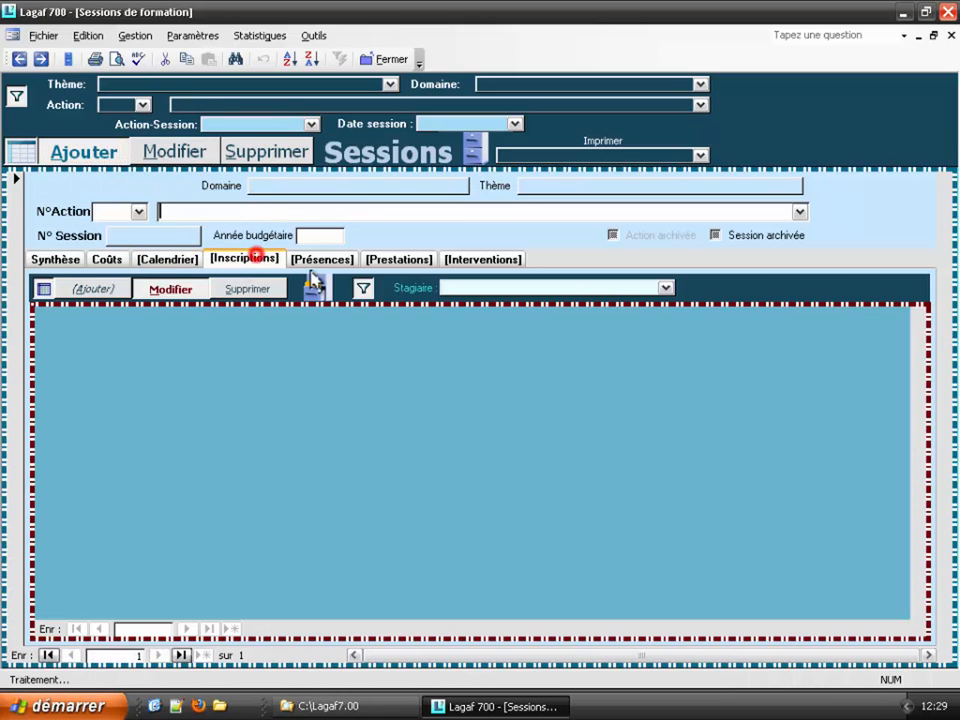
left_click(332, 260)
left_click(403, 258)
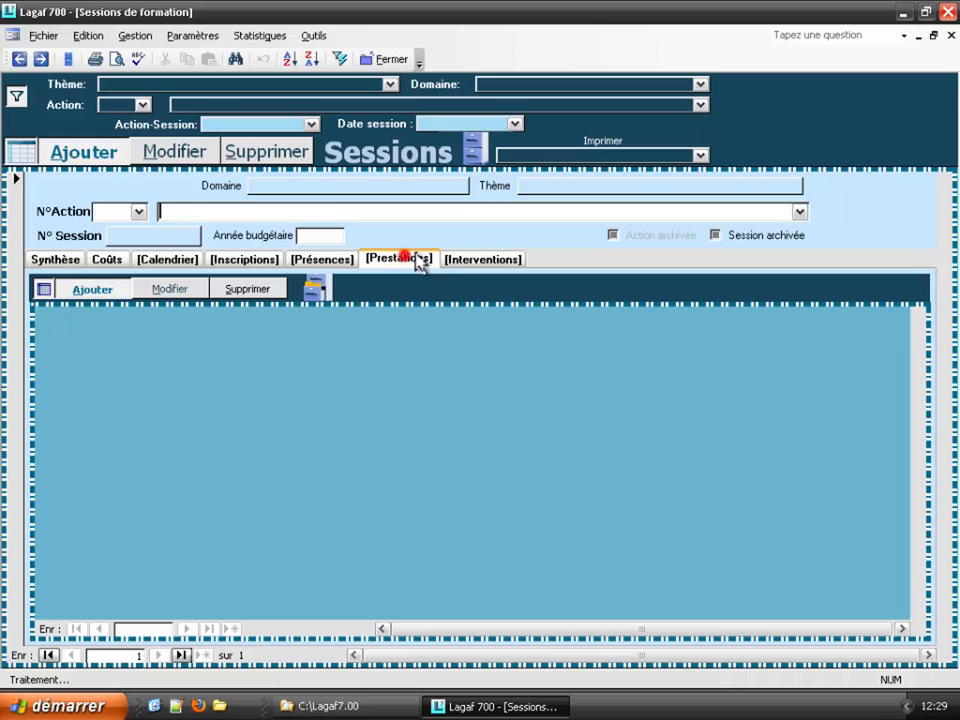
left_click(480, 259)
left_click(168, 259)
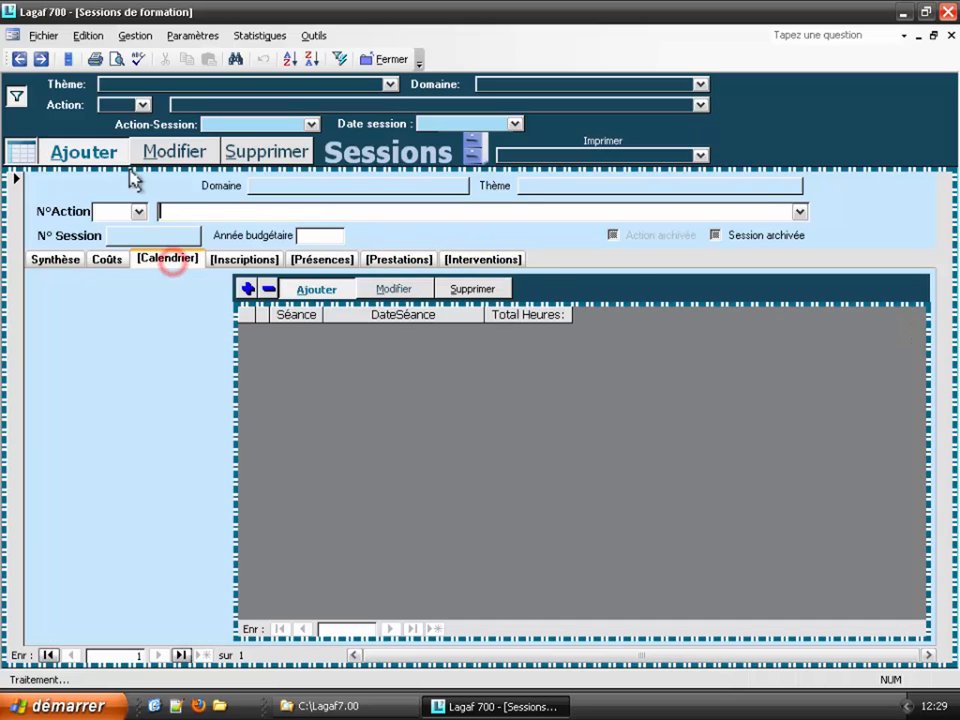
Step: Create an internal session with budget year 2014 and confirm saving it as 2014/1
left_click(112, 155)
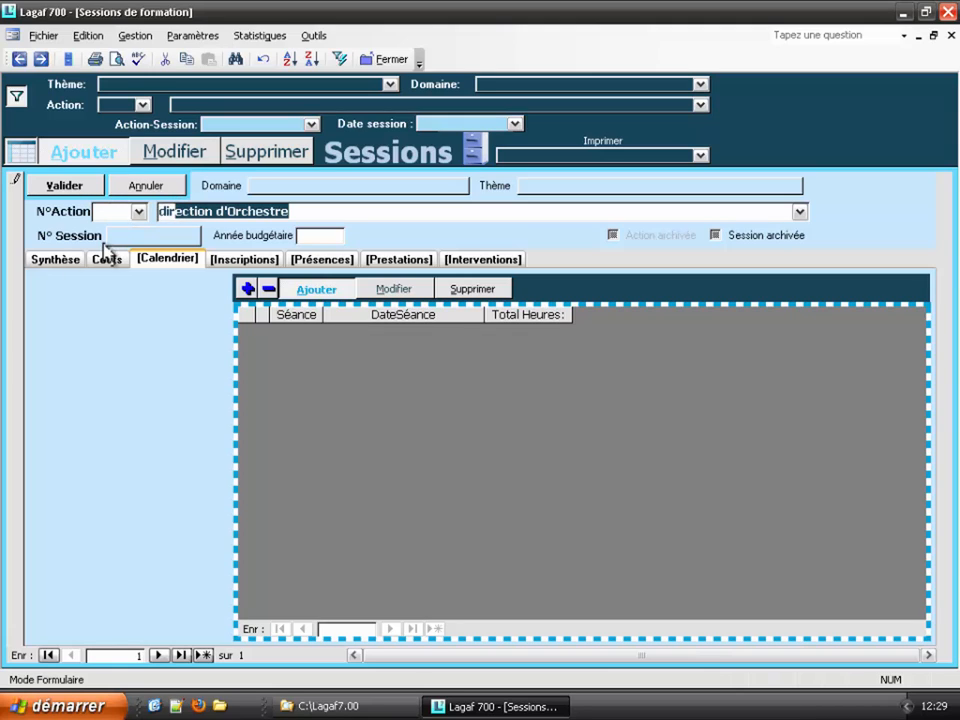
left_click(58, 261)
left_click(78, 463)
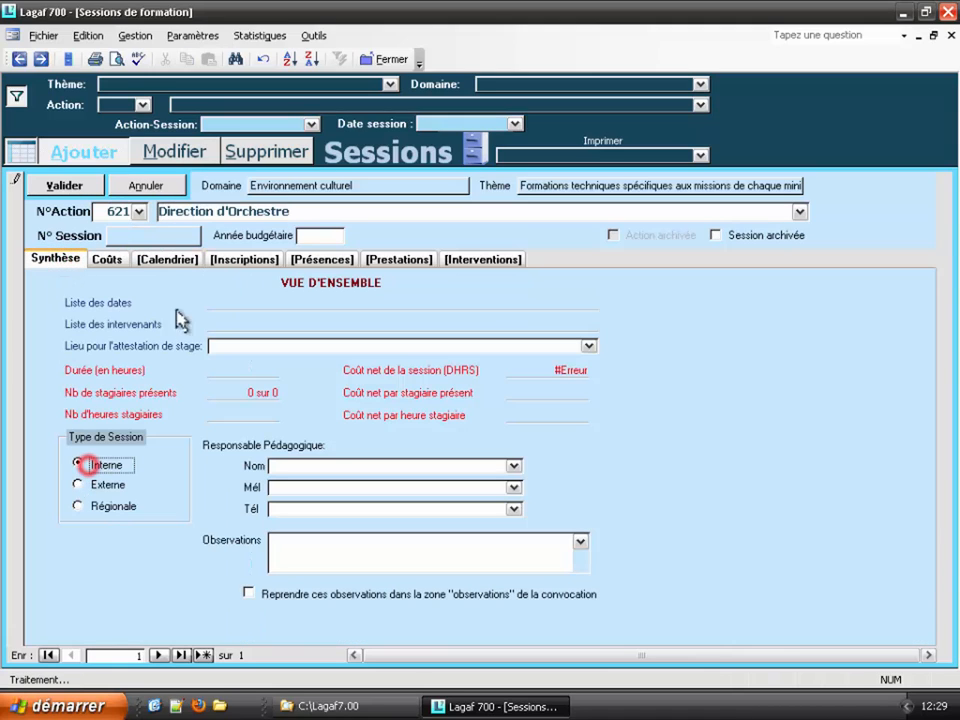
left_click(309, 237)
type("2")
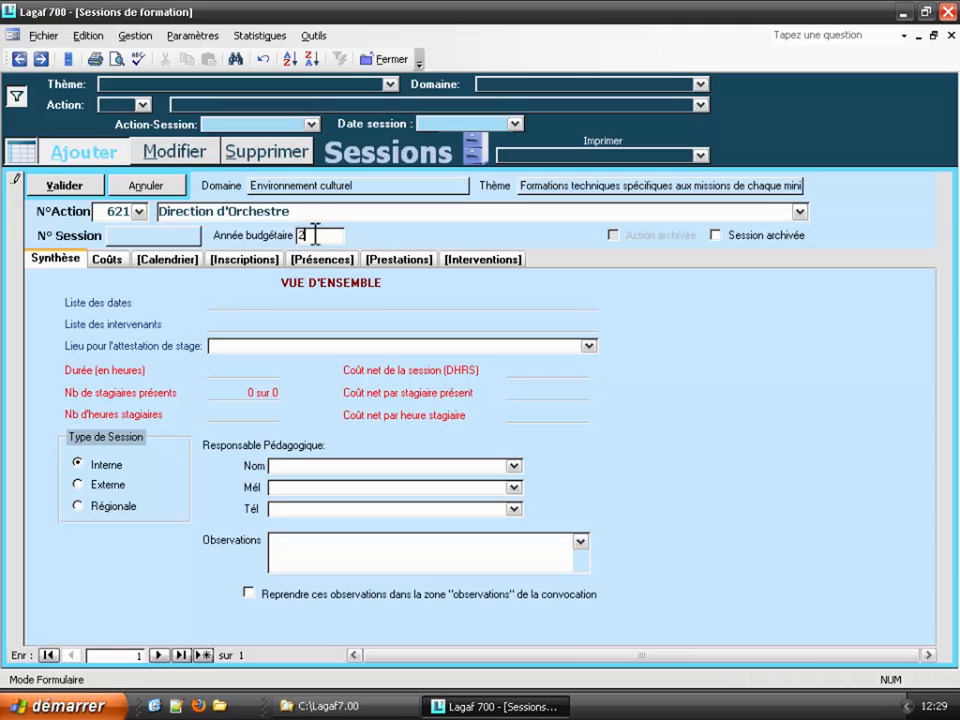
type("014")
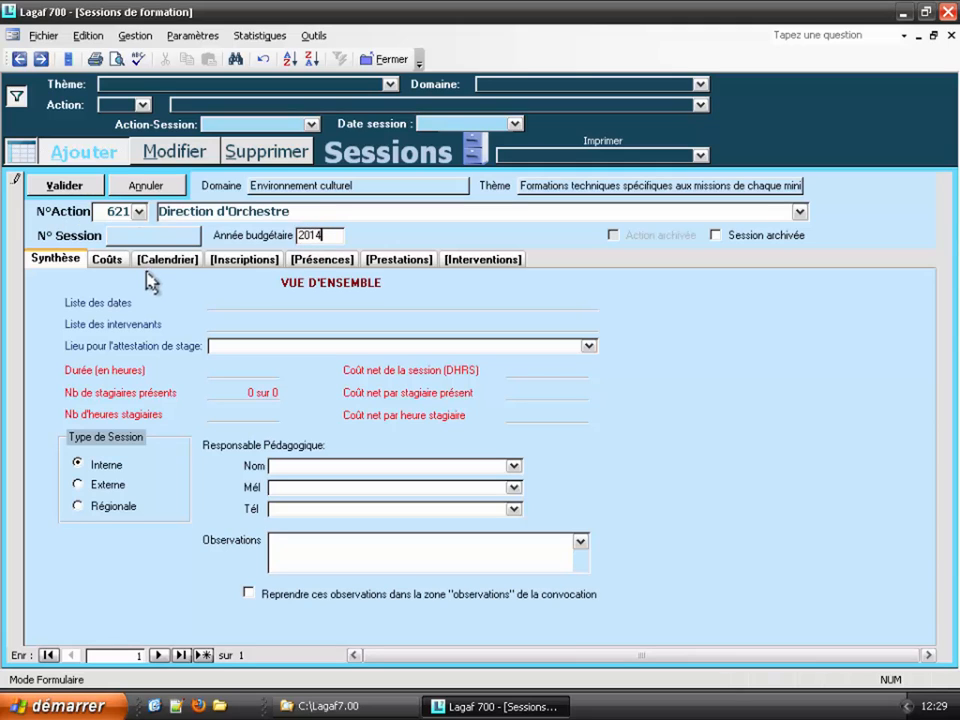
left_click(160, 260)
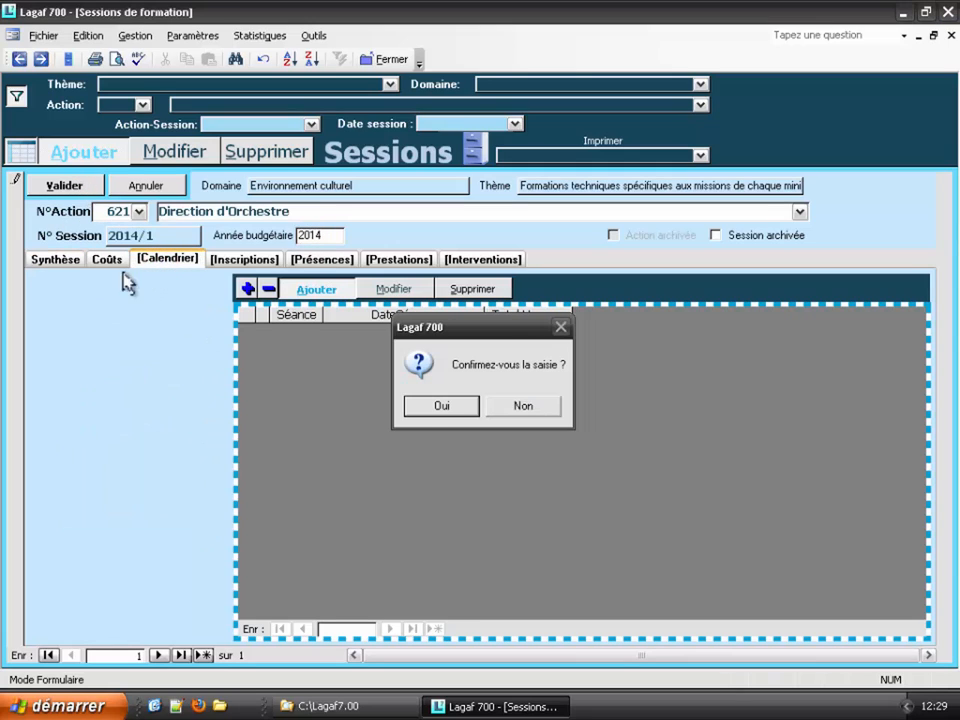
left_click(441, 405)
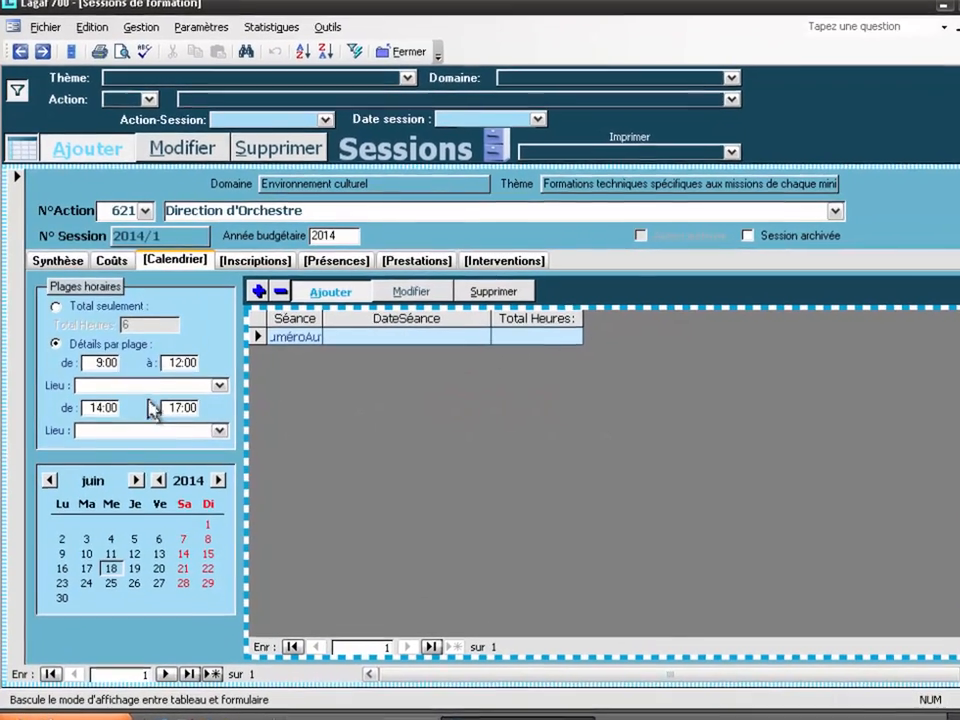
Step: Make the morning slot end at 12:30 in Salle Multimédia
left_click(149, 369)
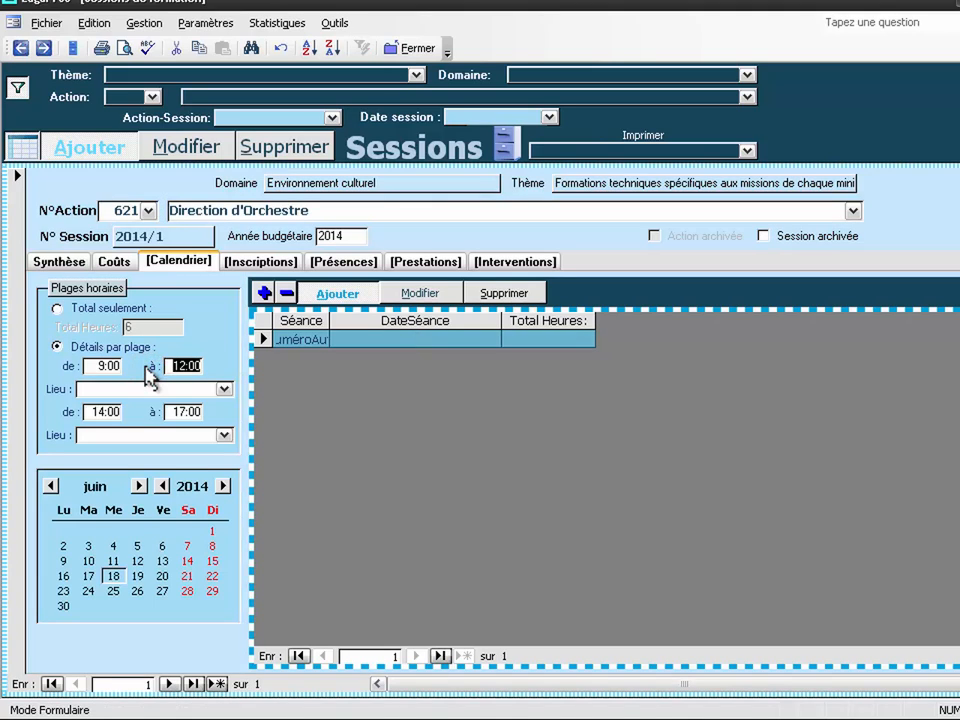
type("12")
type(":30")
key("Tab")
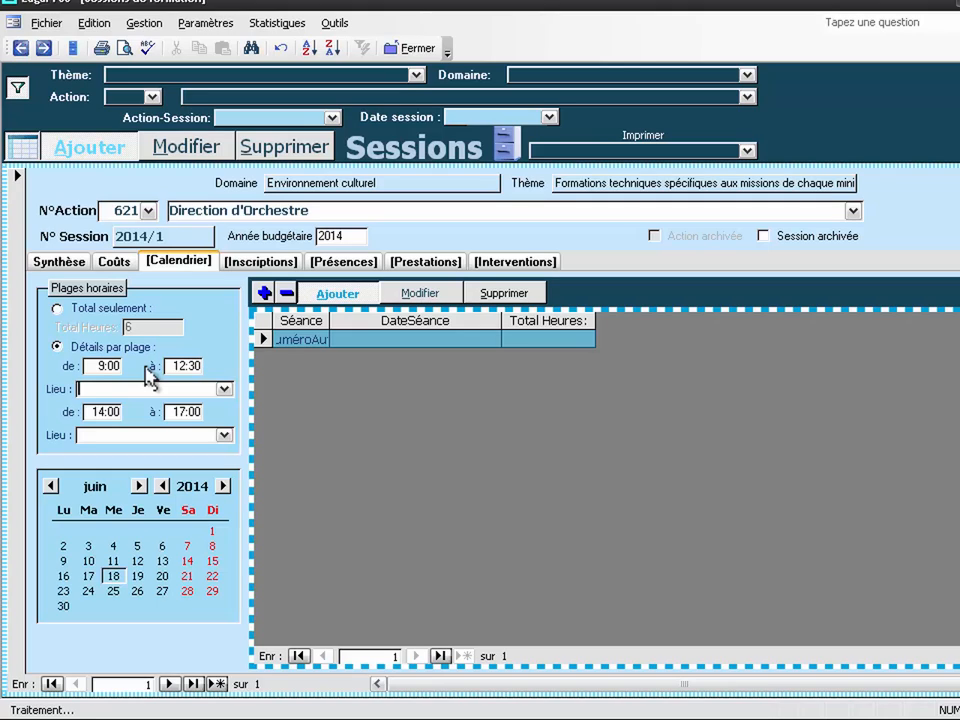
type("s")
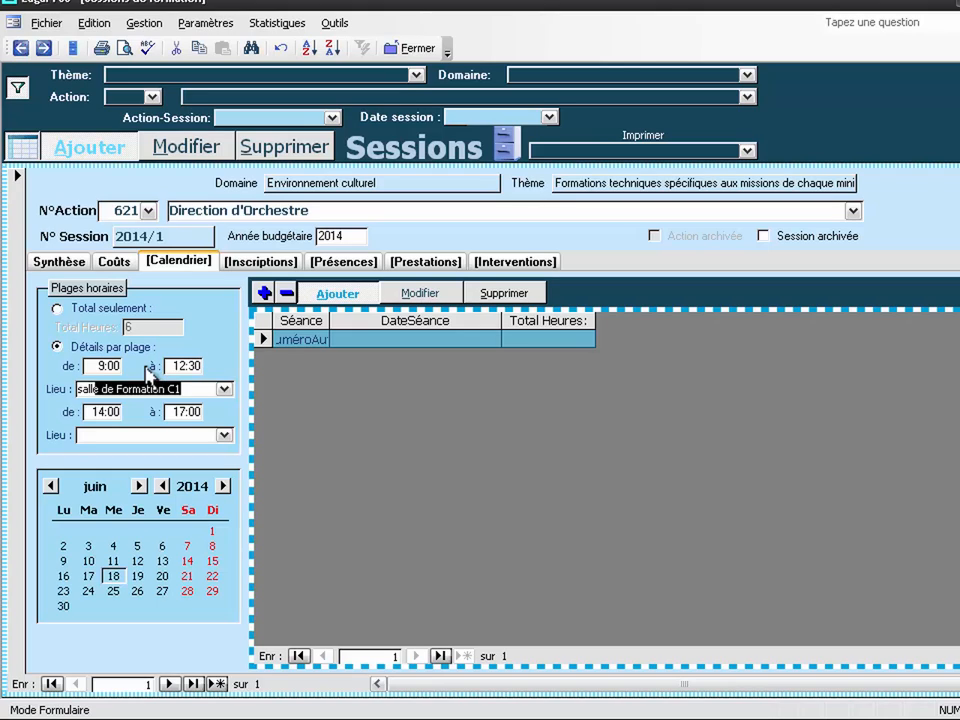
type("alle multimédia")
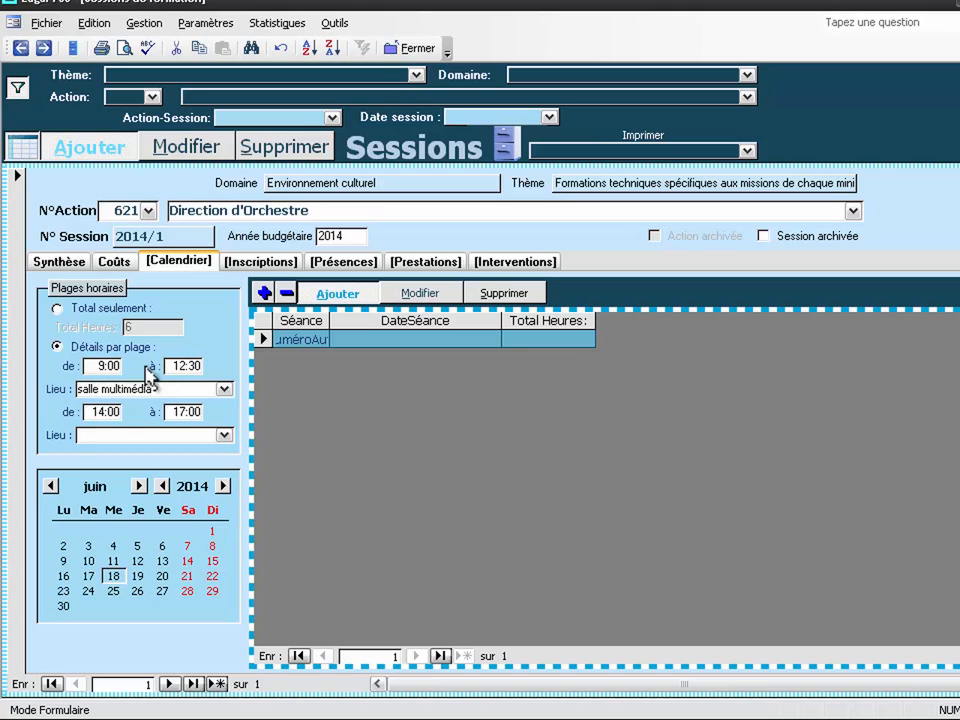
key("Tab")
key("Tab")
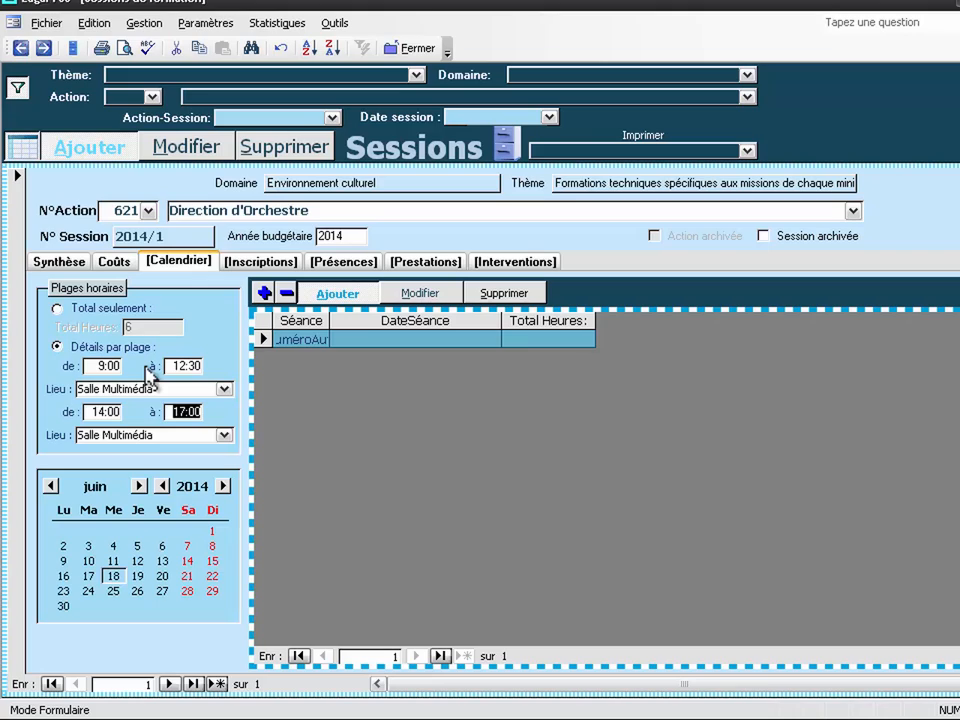
Step: End the afternoon slot at 18:30, look for an Auditorium venue, and open the Lieux records
type("18:30")
key("Tab")
type("aud")
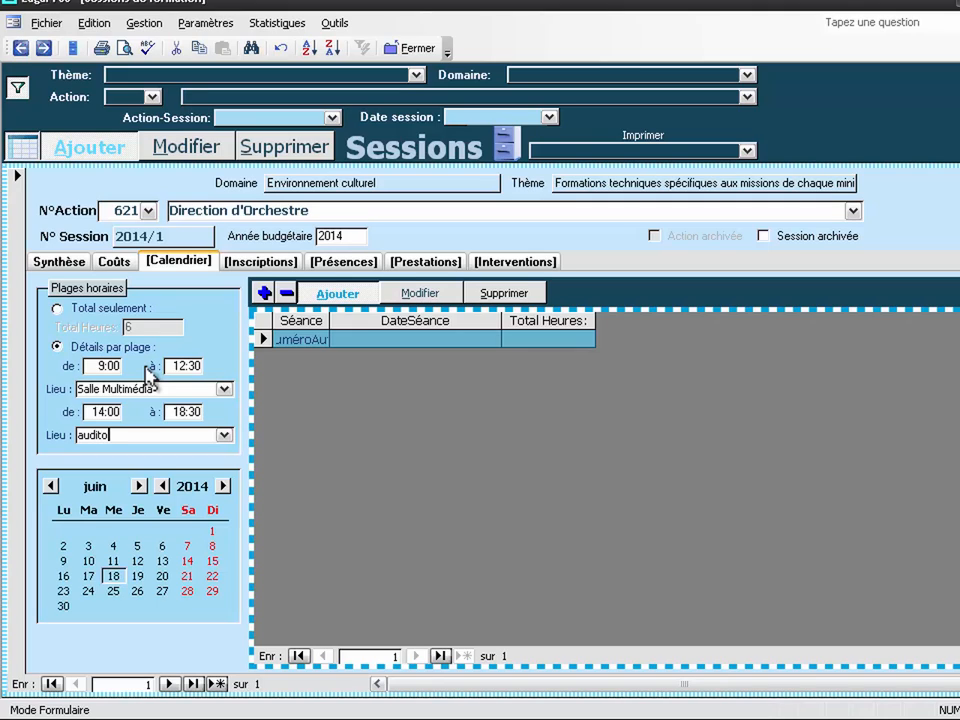
type("ito")
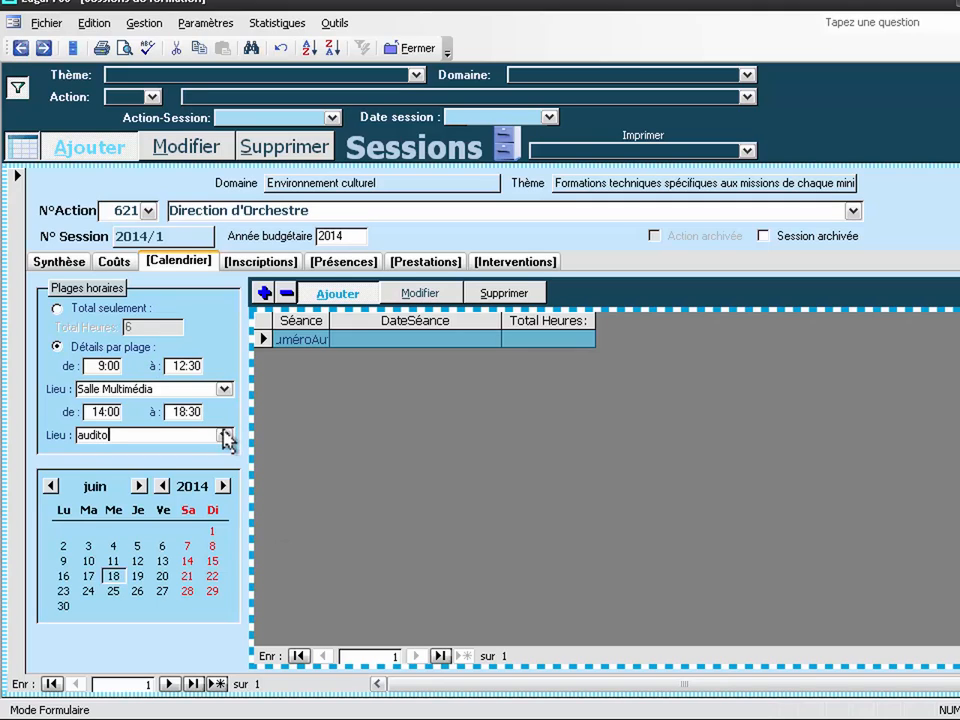
left_click(224, 435)
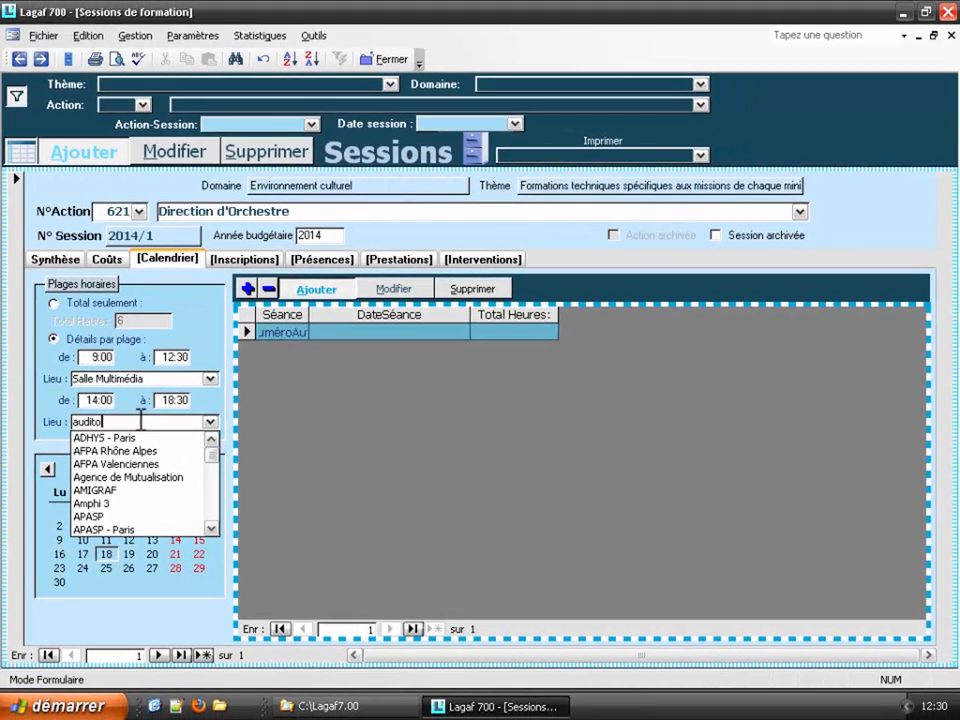
key("Return")
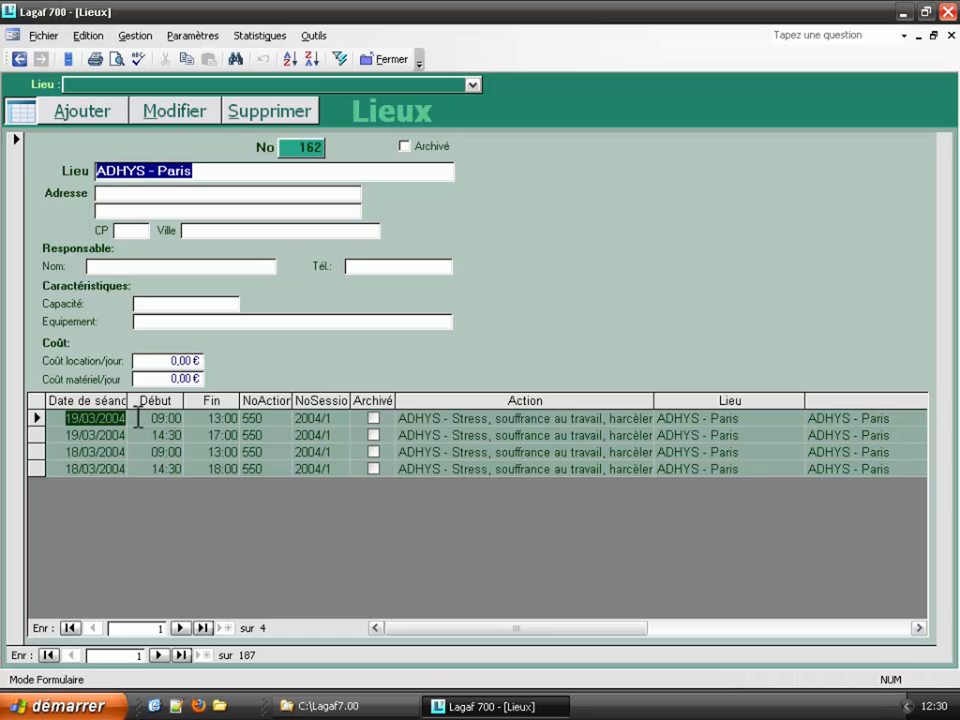
Step: Go back from the Lieux records to session 2014/1 of Direction d'Orchestre
left_click(18, 60)
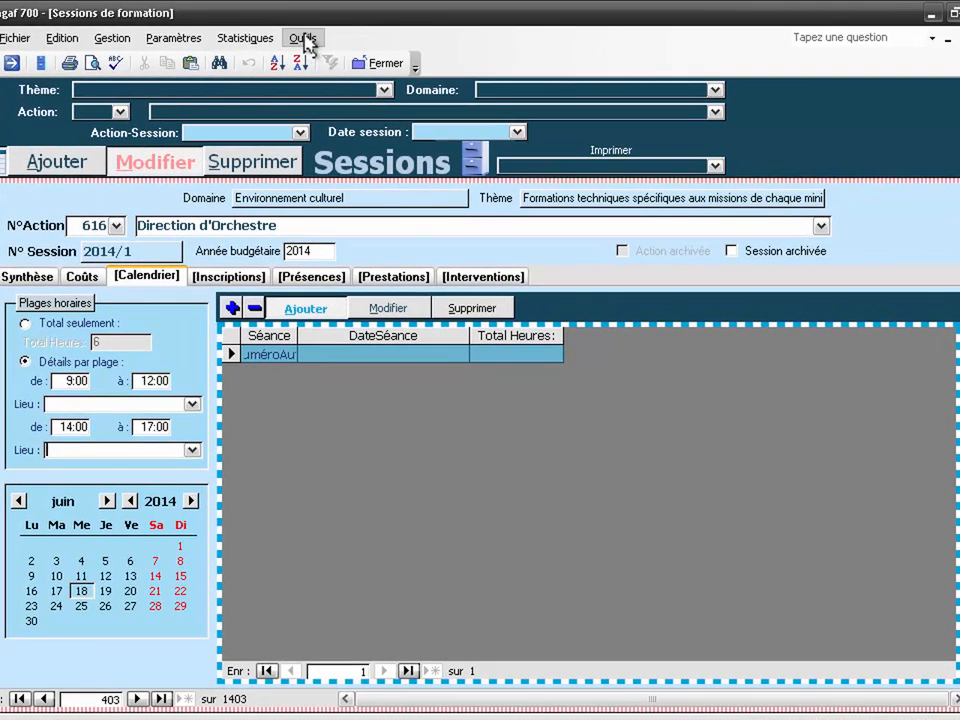
Step: Enable data entry after double-click in Vues et saisie, then open a new venue from the afternoon Lieu
left_click(308, 37)
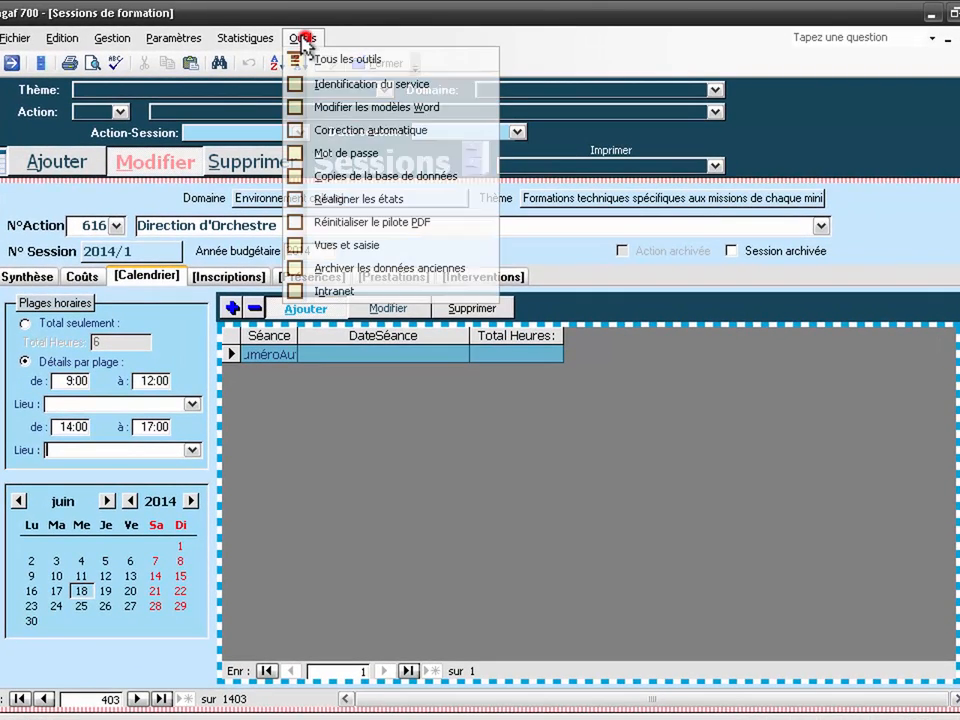
left_click(328, 246)
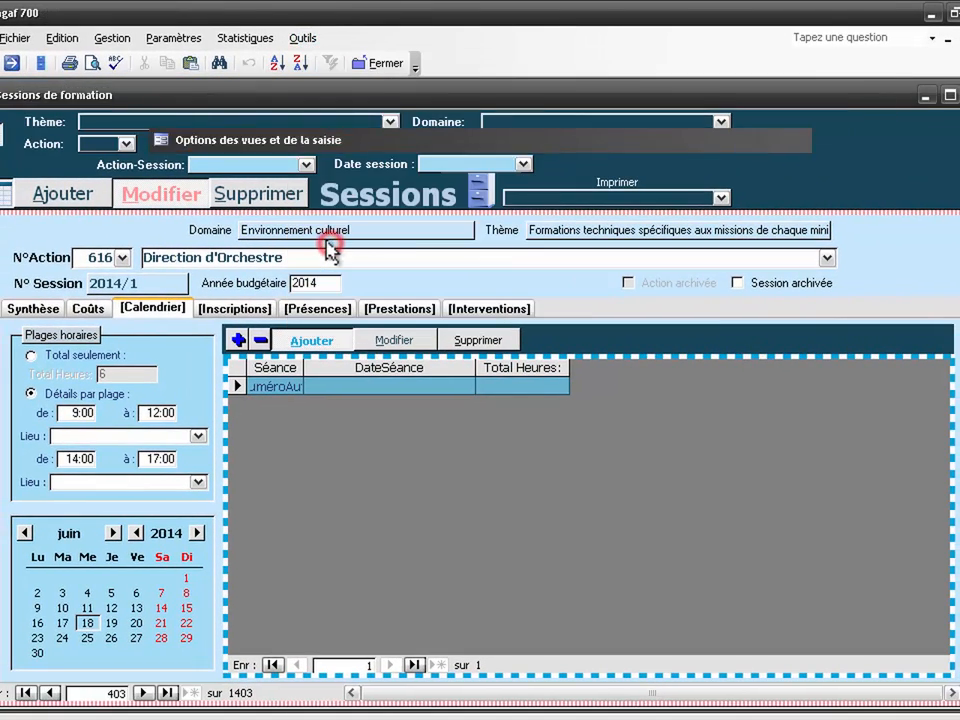
left_click(615, 228)
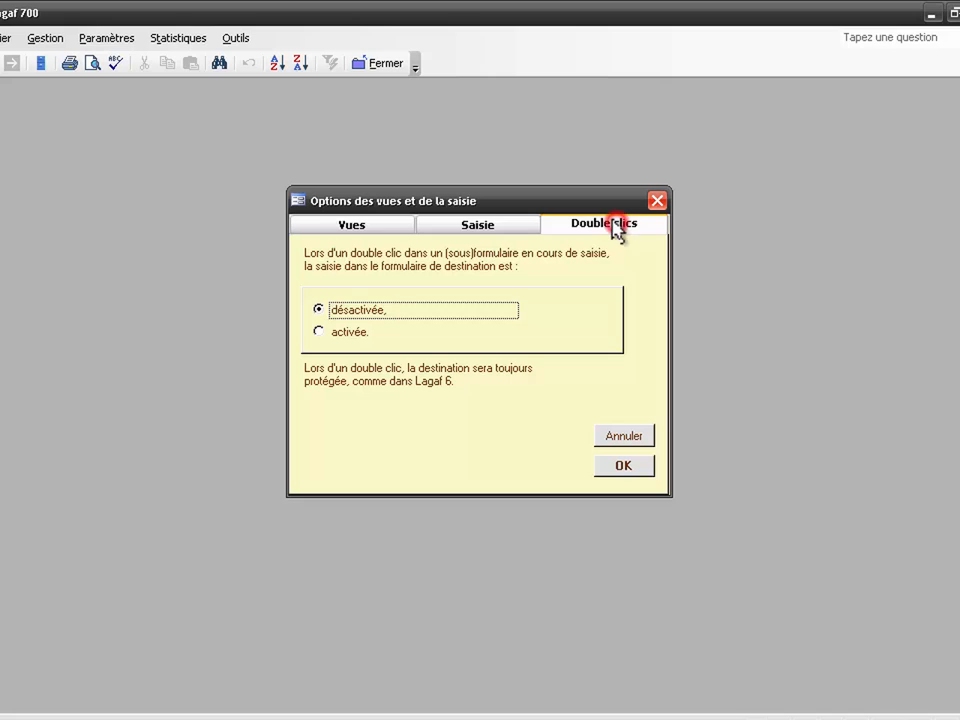
left_click(357, 333)
left_click(620, 467)
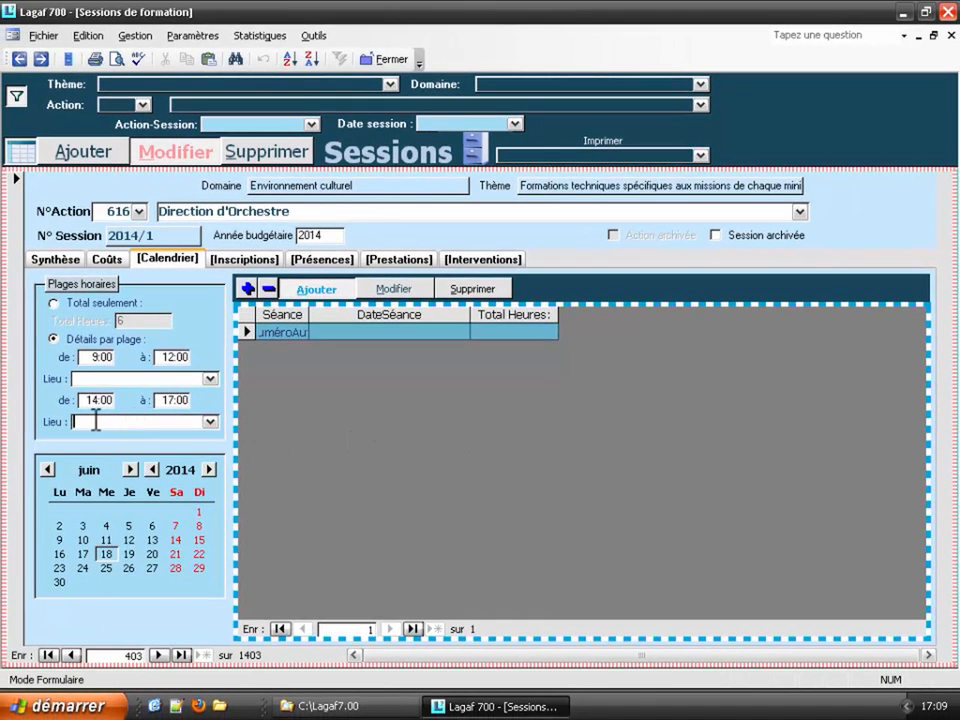
double_click(90, 430)
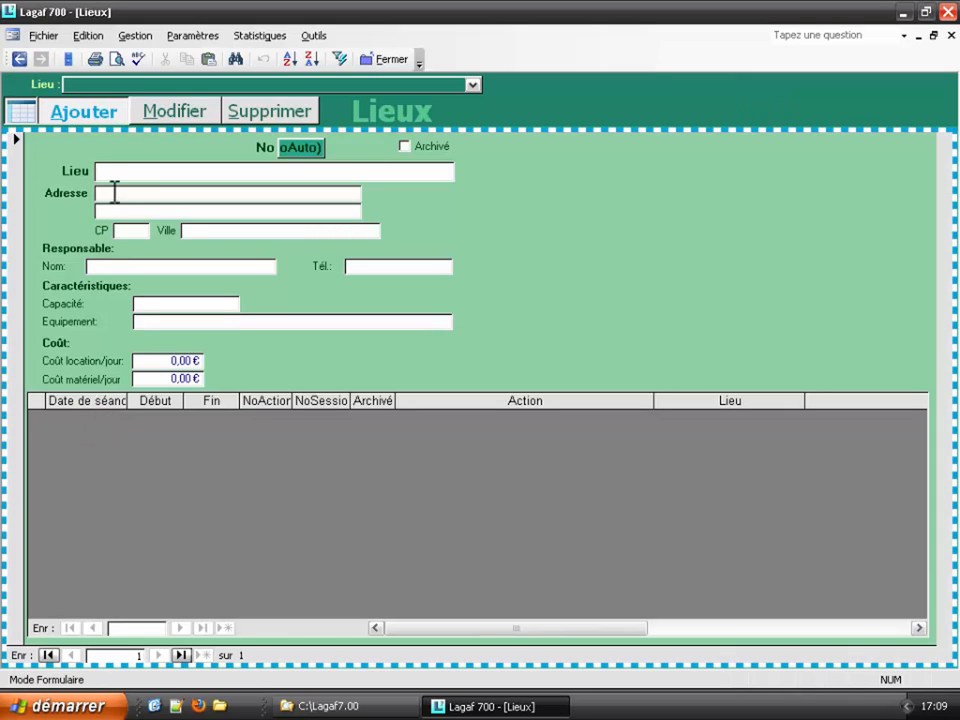
Step: Save new venue 195 'Auditorium du Conservatoire' and go back to the session form
left_click(130, 171)
type("Au")
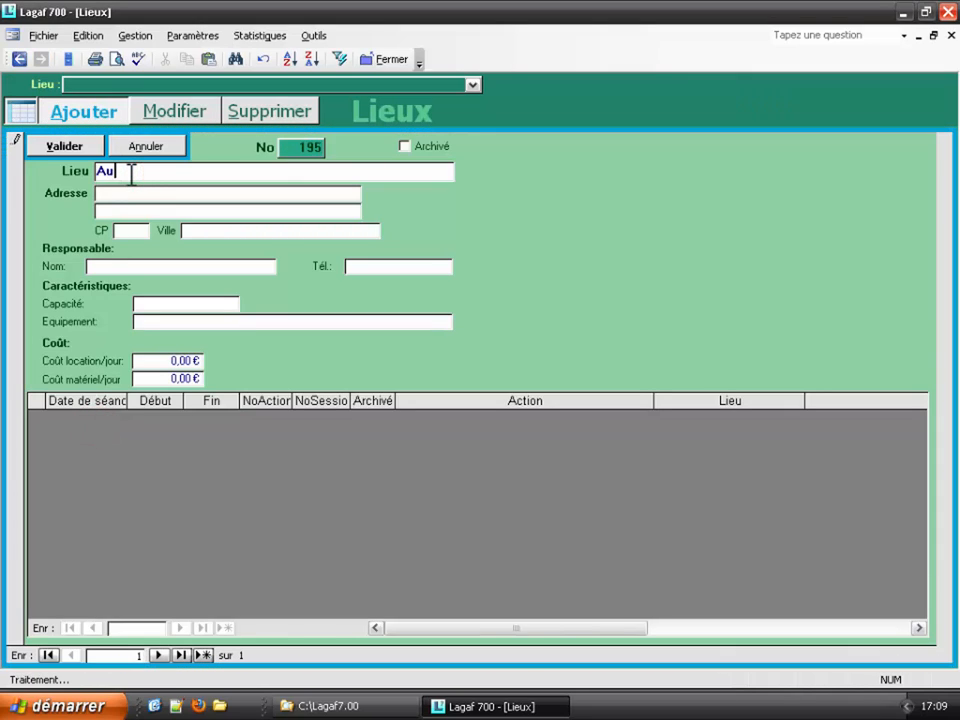
type("ditoriu")
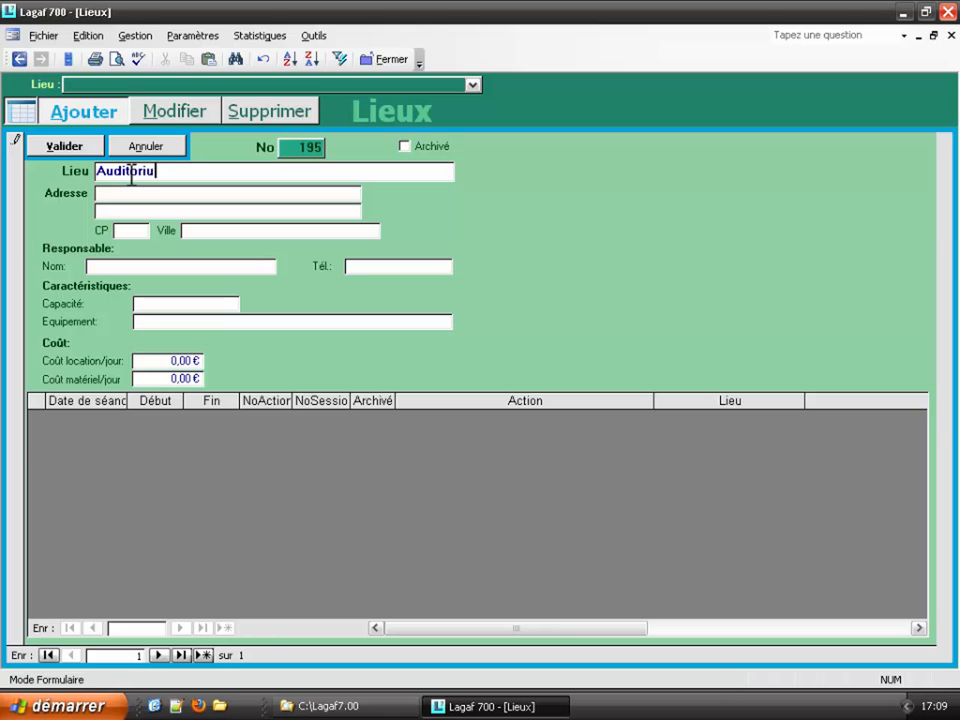
type("m du Conservatoire")
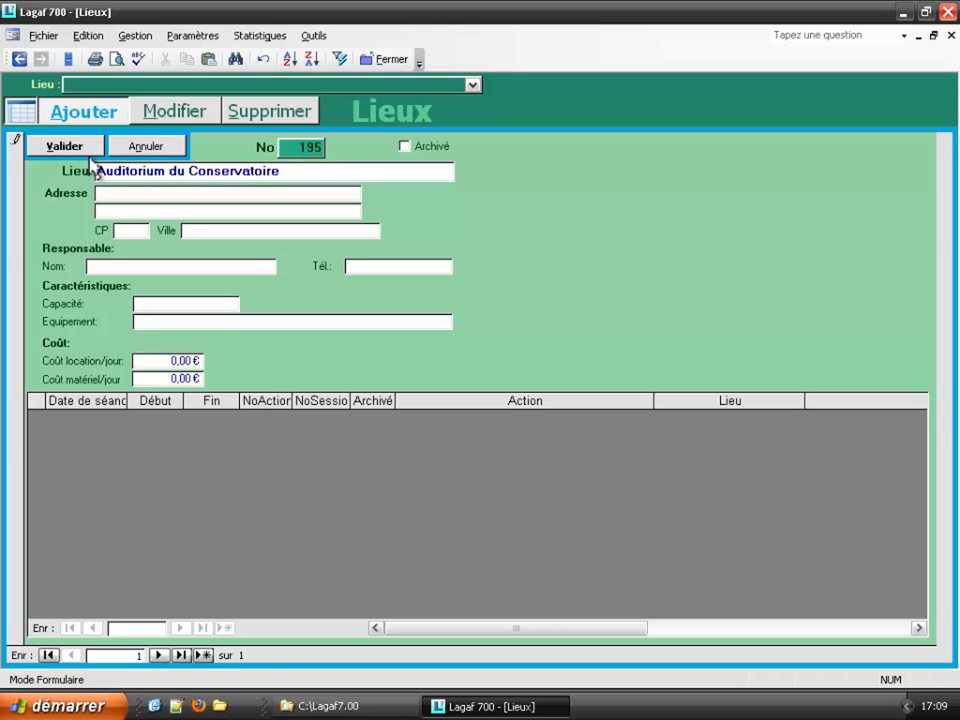
left_click(79, 148)
left_click(19, 60)
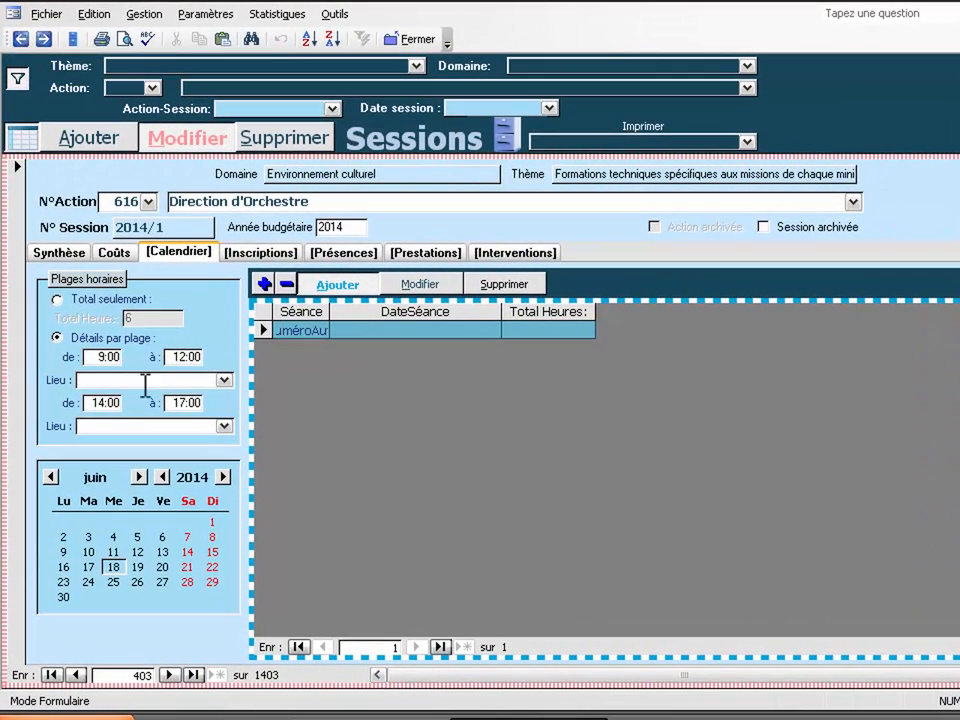
Step: Re-enter slots 9:00–12:30 in Salle Multimédia and 14:00–18:30 in Auditorium du Conservatoire
left_click(150, 360)
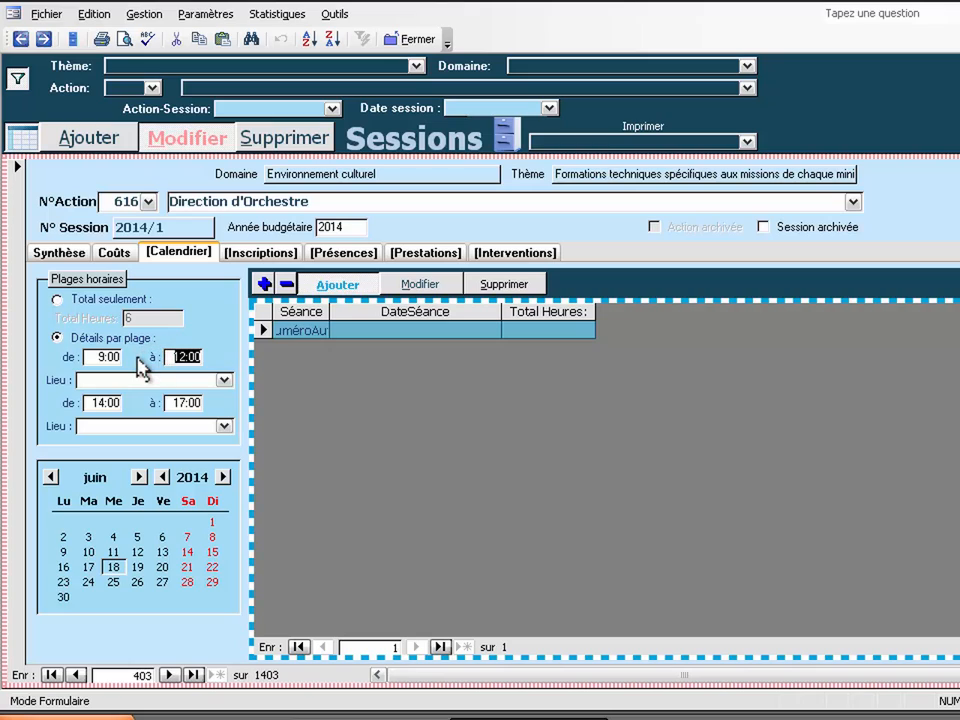
type("12:30")
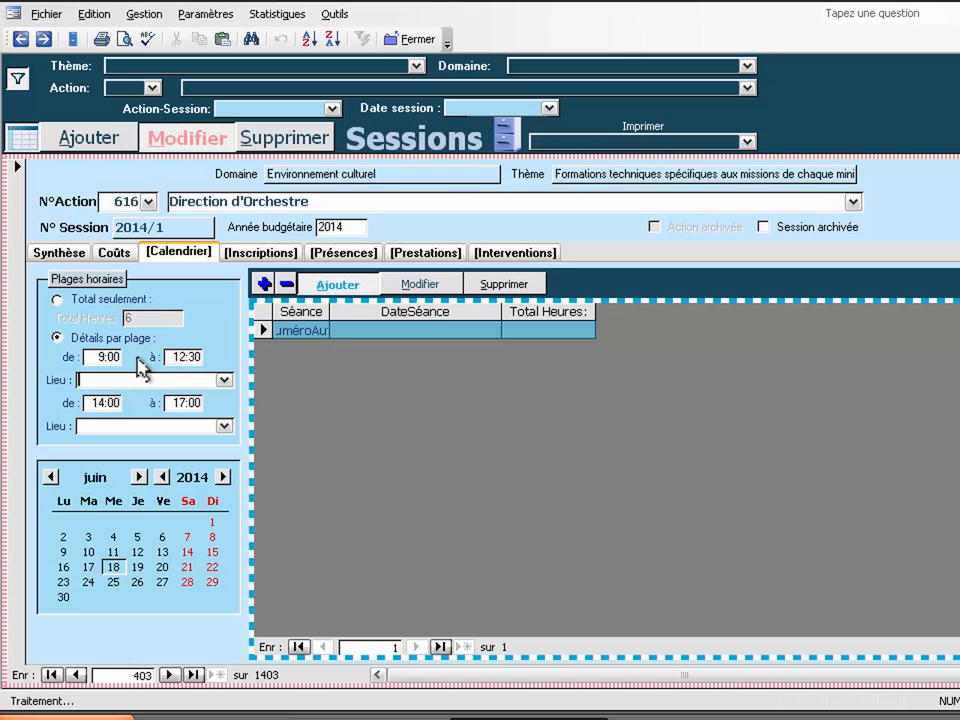
key("Tab")
type("salle m")
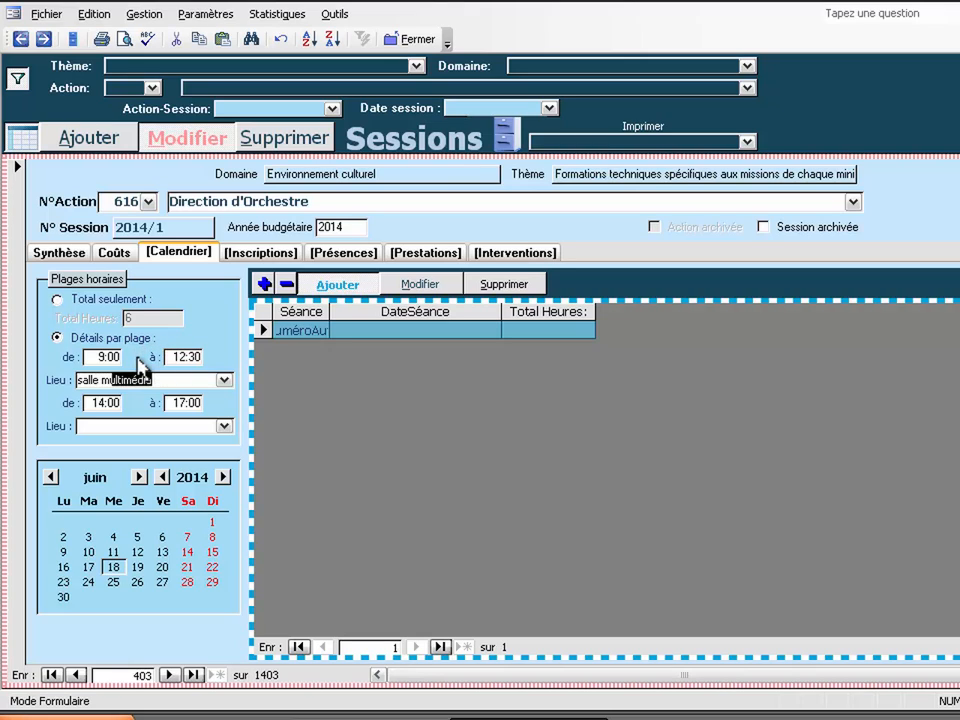
type("u")
key("Tab")
key("Tab")
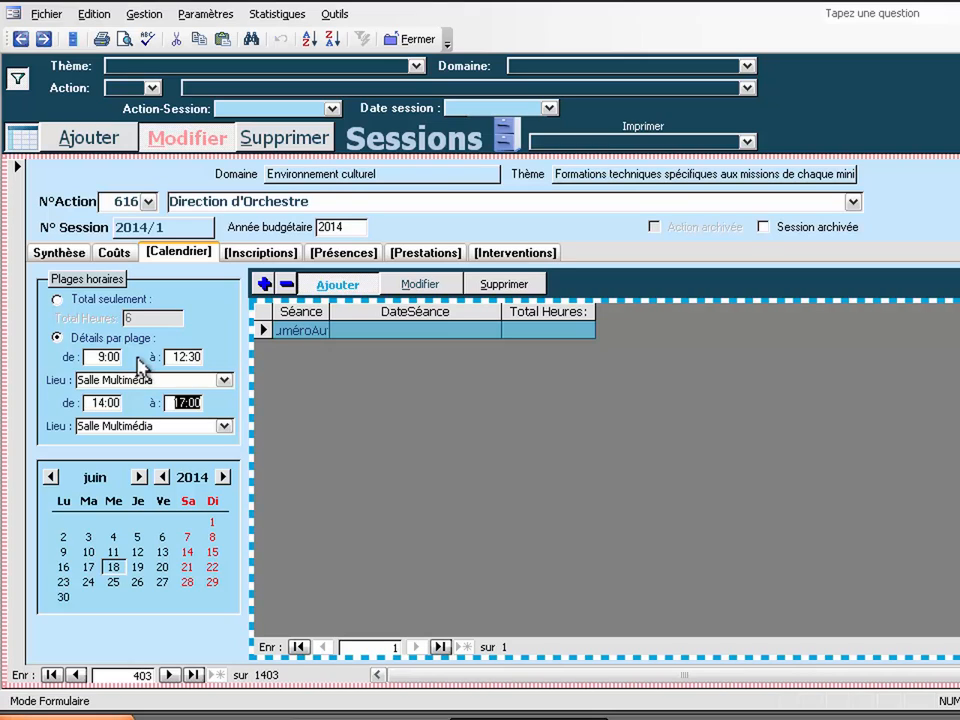
type("18:30")
left_click(44, 424)
type("auditorium du Conservatoire")
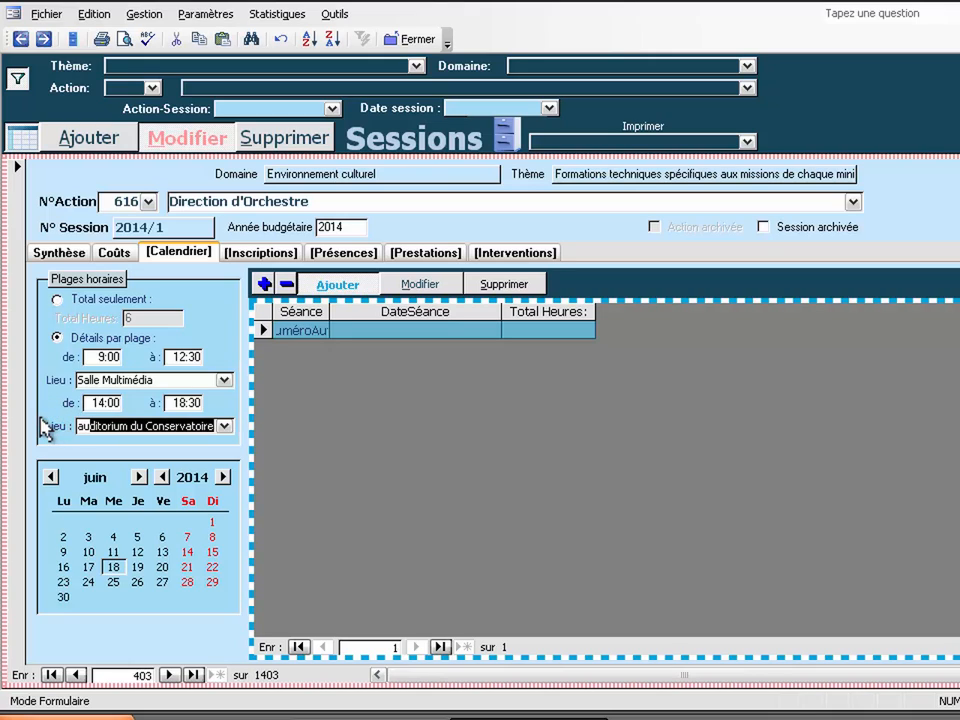
key("Tab")
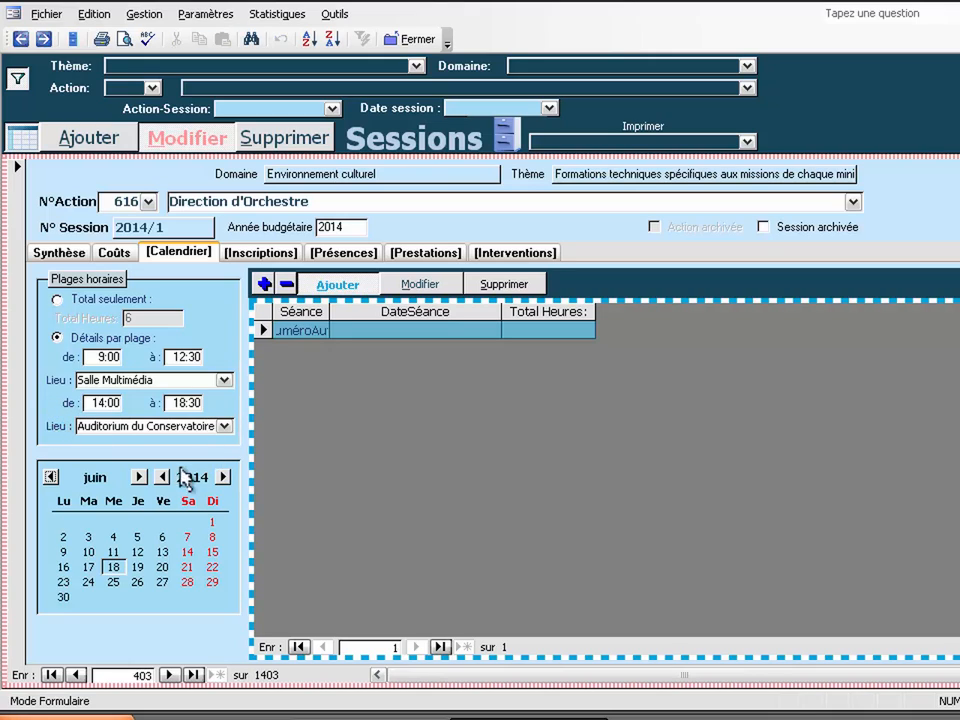
Step: Add a sitting on Saturday 26 July 2014 with both slots and check its date and times
left_click(139, 477)
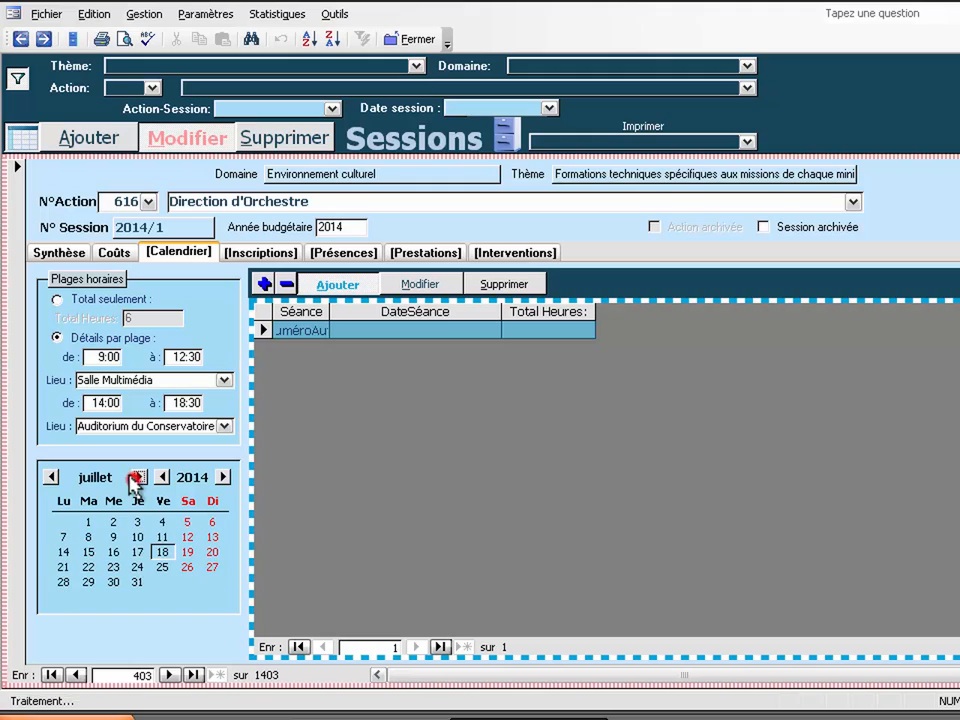
left_click(187, 567)
left_click(474, 410)
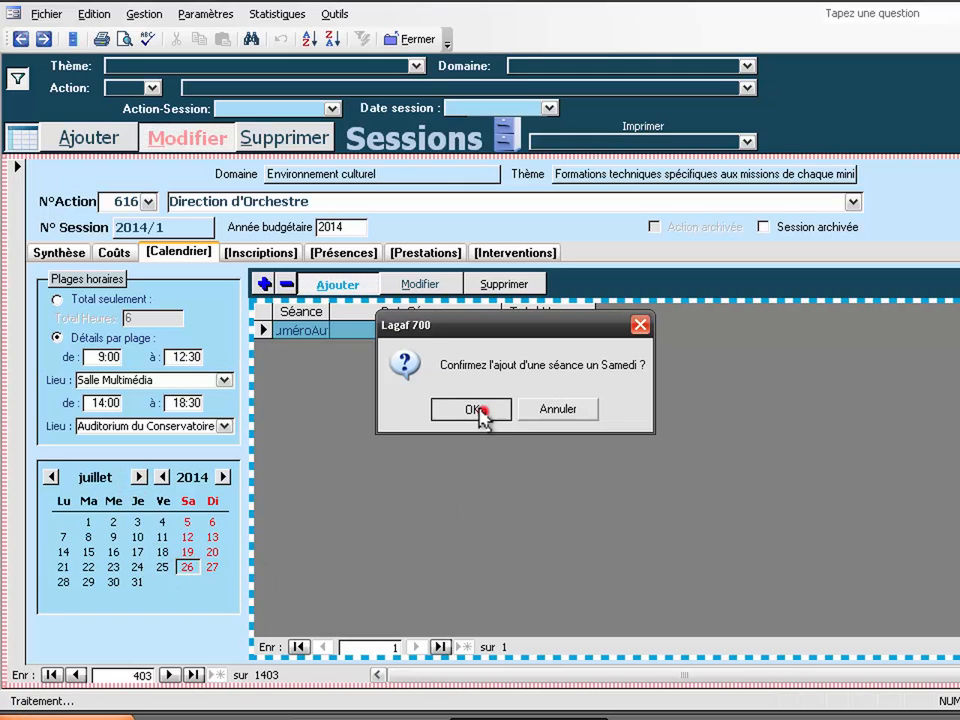
left_click(482, 416)
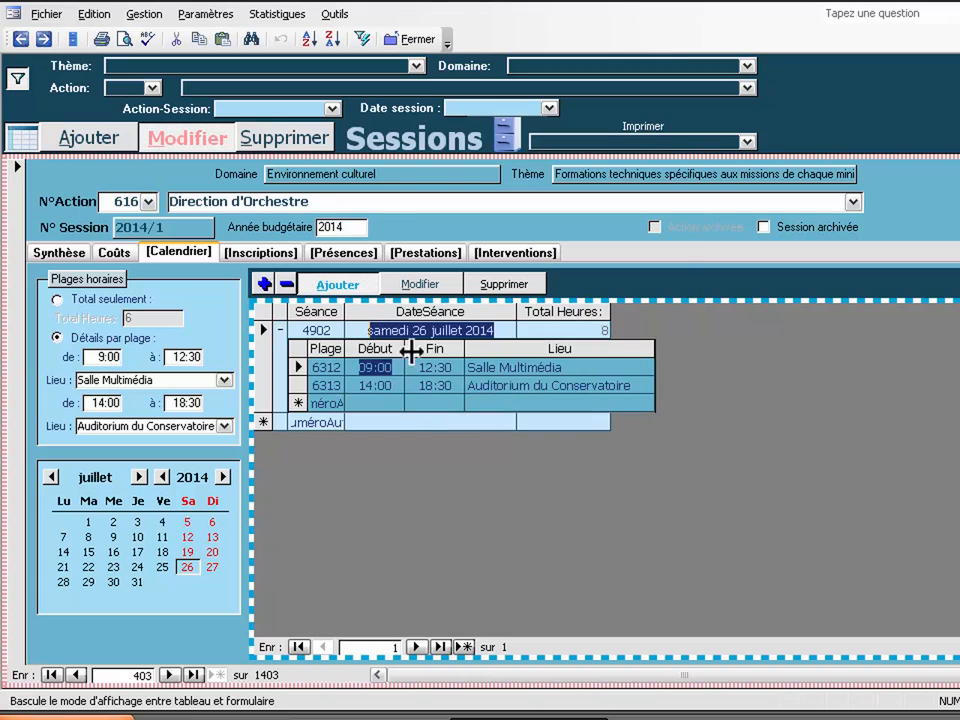
left_click(431, 330)
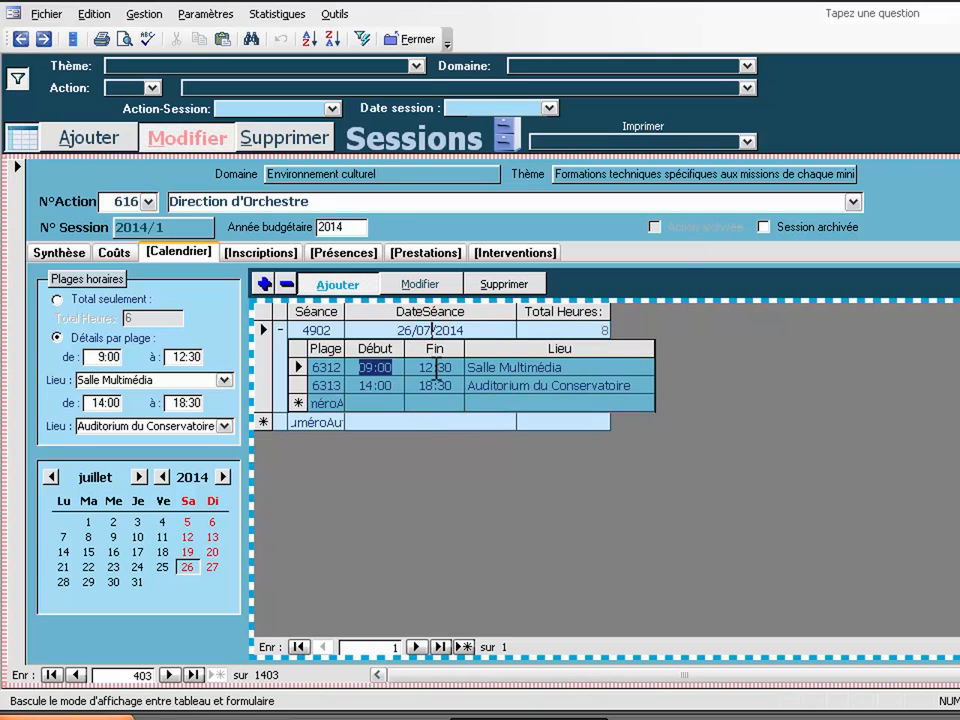
left_click(407, 366)
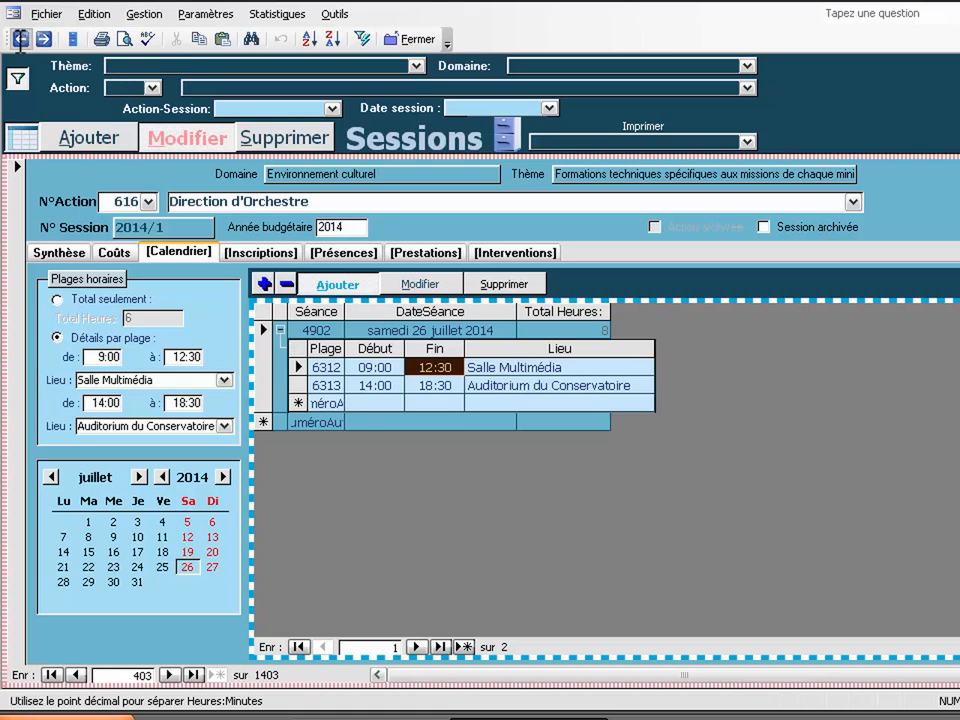
left_click(140, 14)
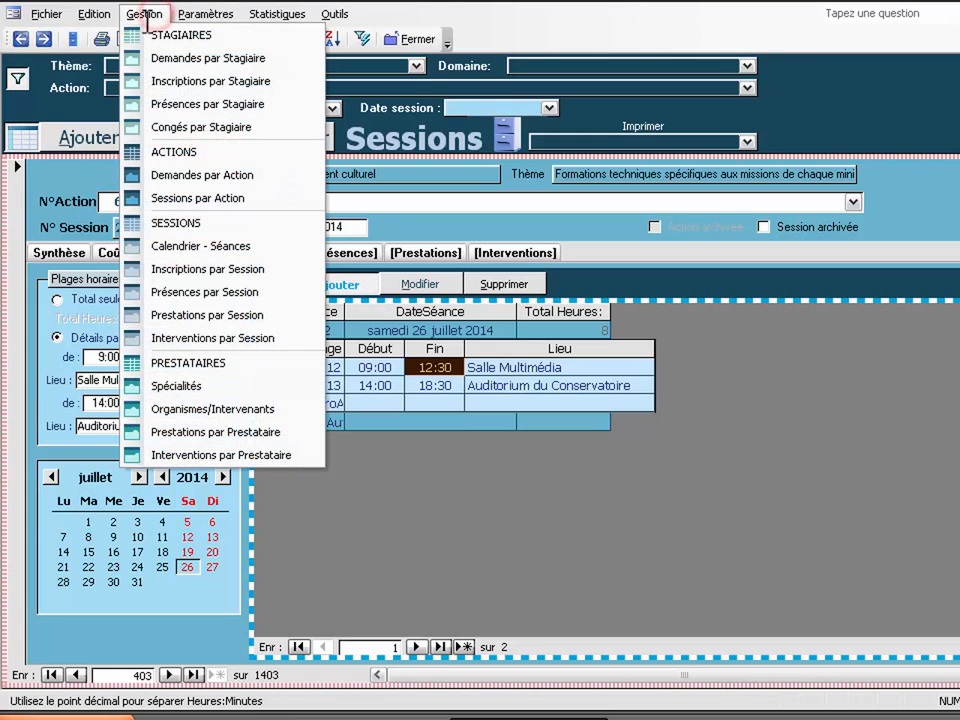
Step: Open the Direction d'Orchestre action's Demandes and record a request for the first trainee
left_click(358, 202)
double_click(272, 201)
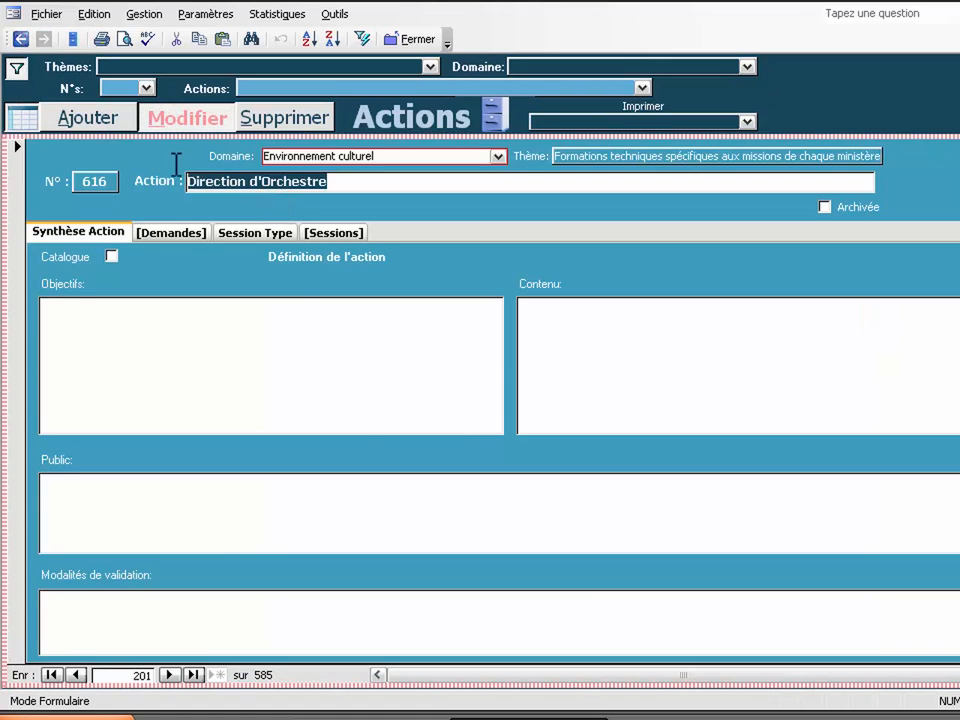
left_click(168, 232)
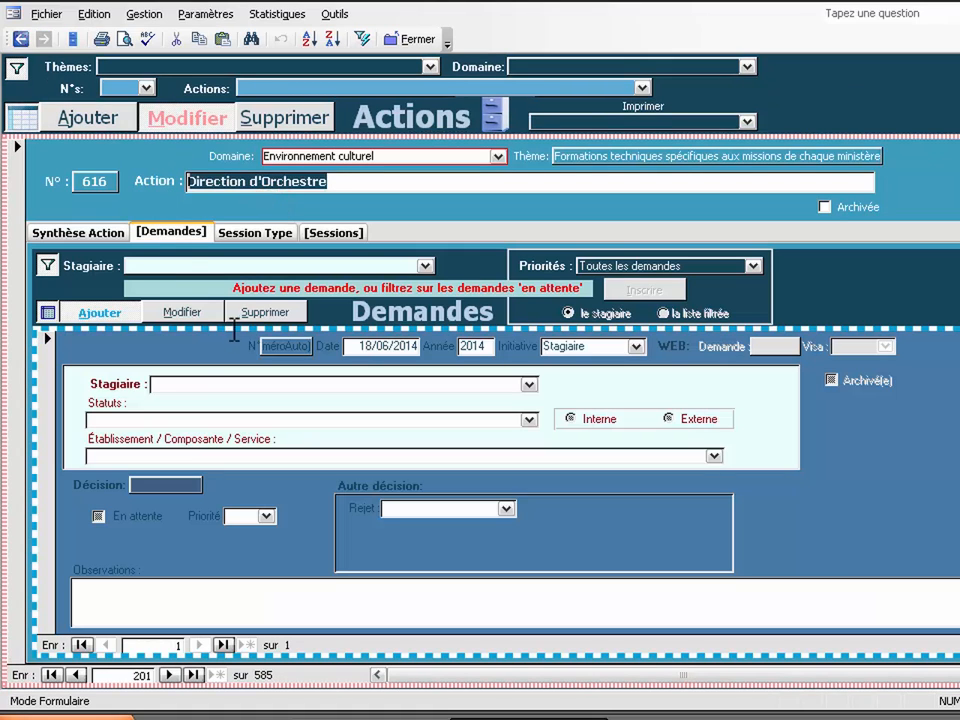
left_click(195, 380)
type("davia")
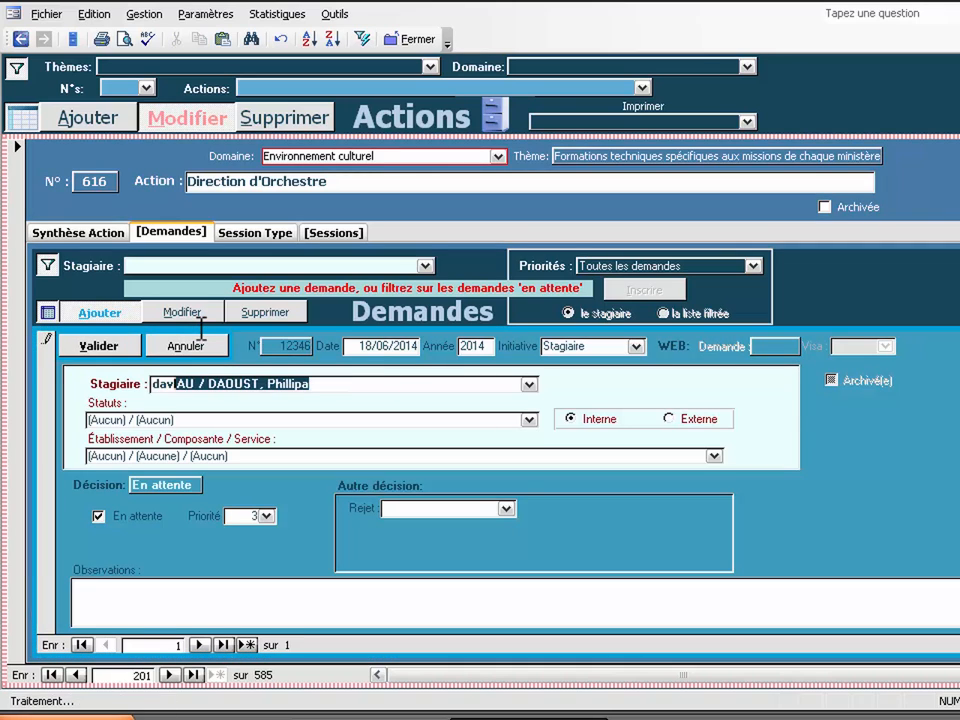
type("u")
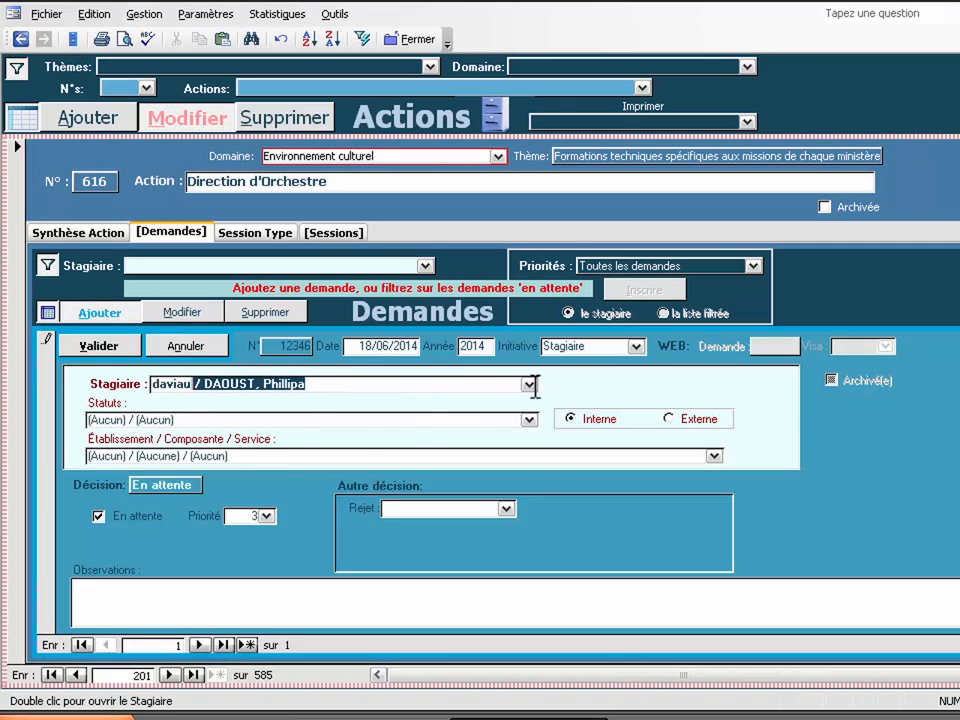
left_click(529, 384)
left_click(270, 414)
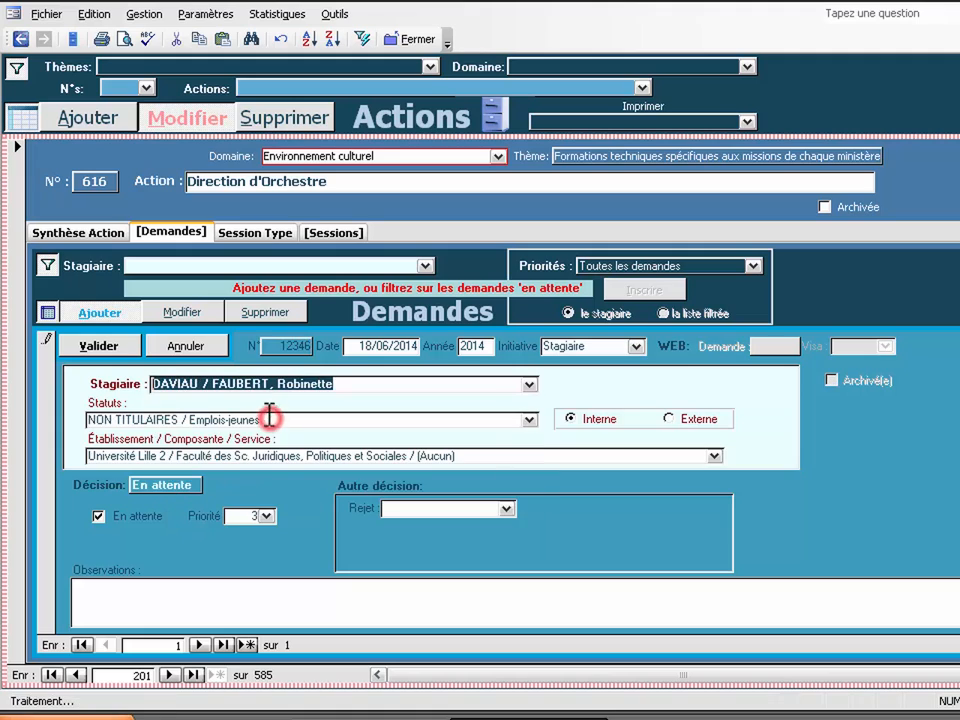
left_click(105, 346)
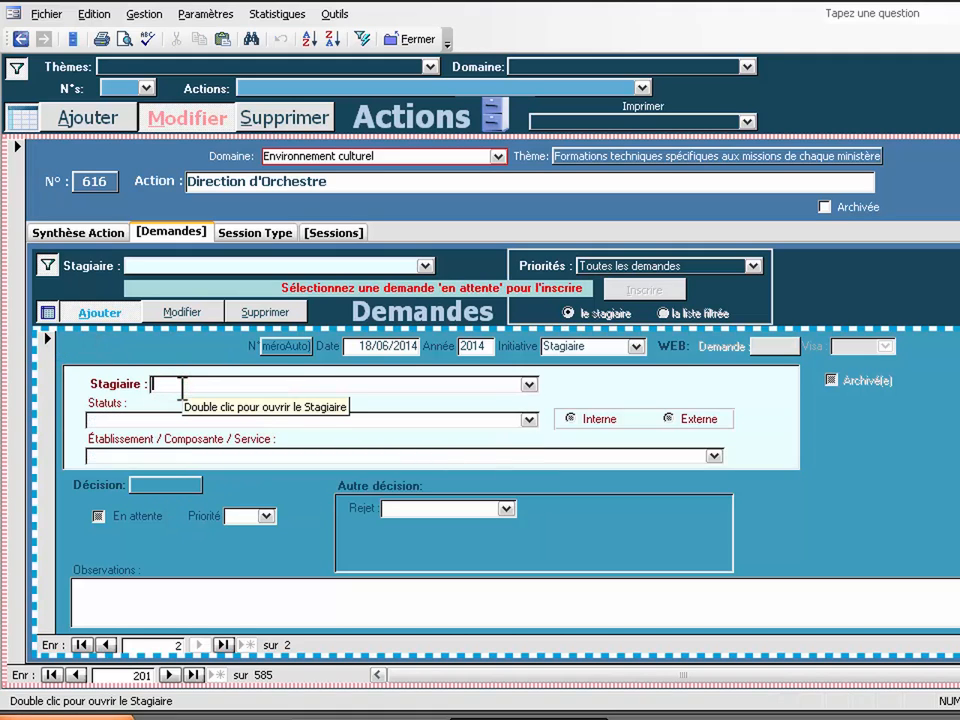
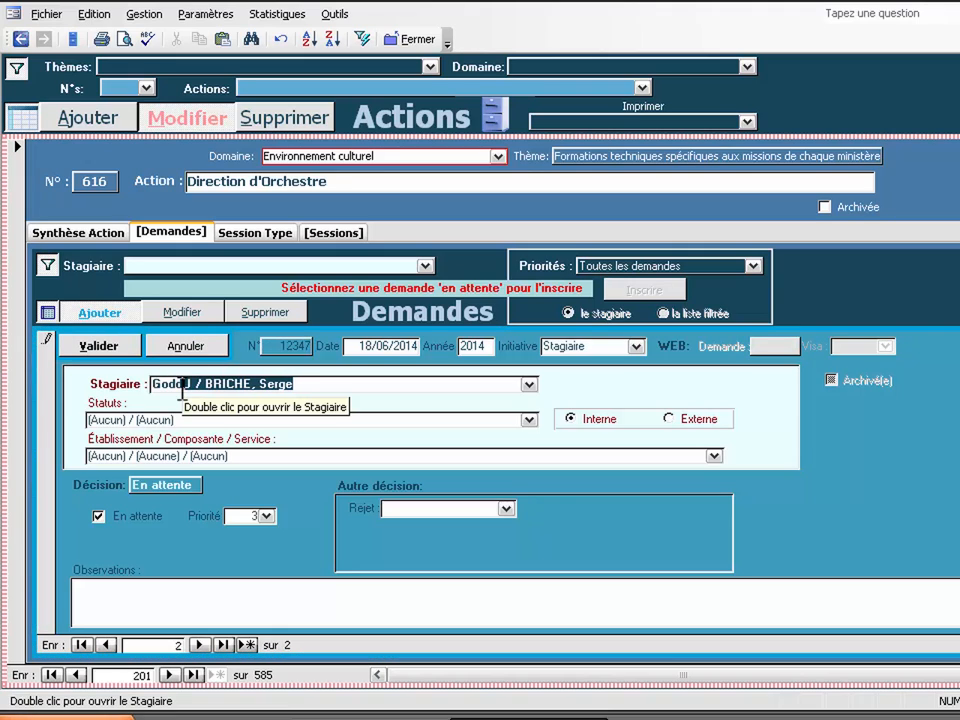
Step: Record requests for the second and third trainees, each picked from the Stagiaire list
left_click(530, 385)
left_click(226, 440)
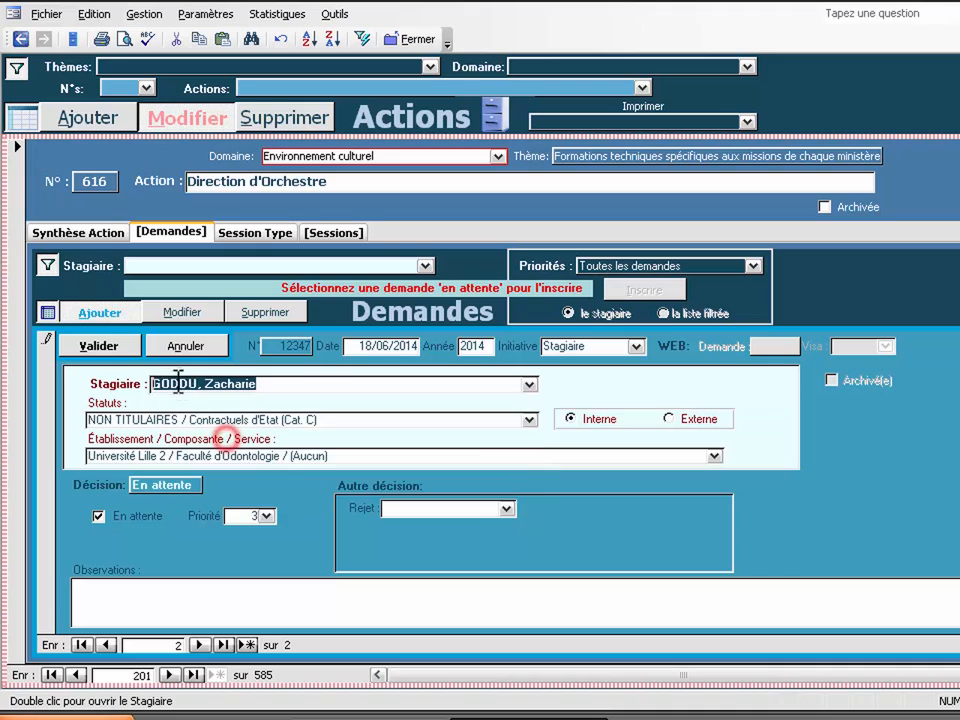
left_click(128, 345)
left_click(170, 381)
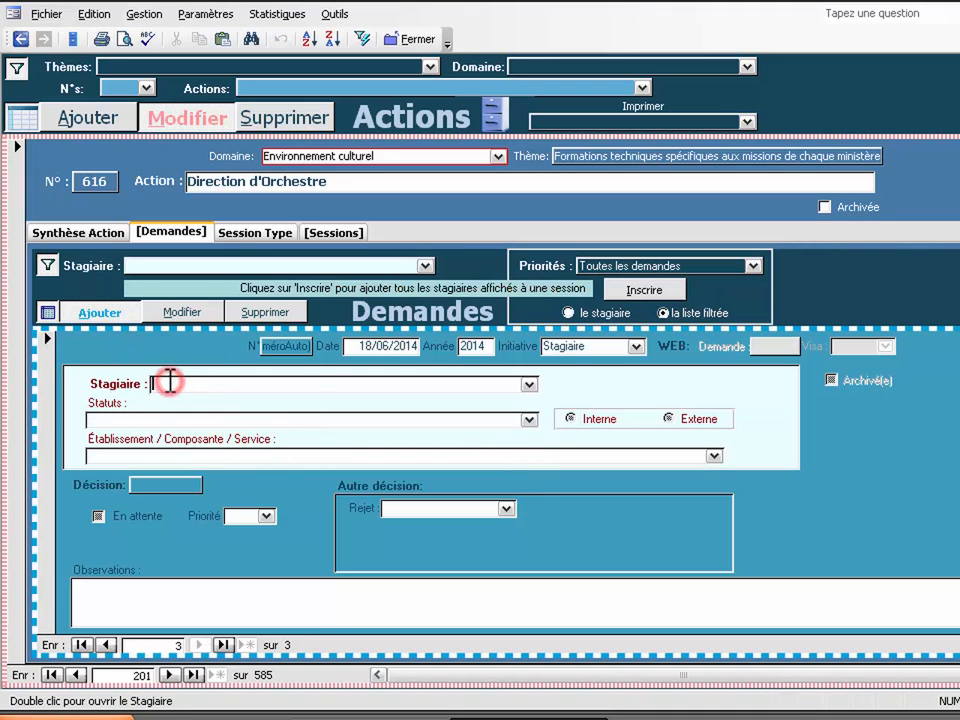
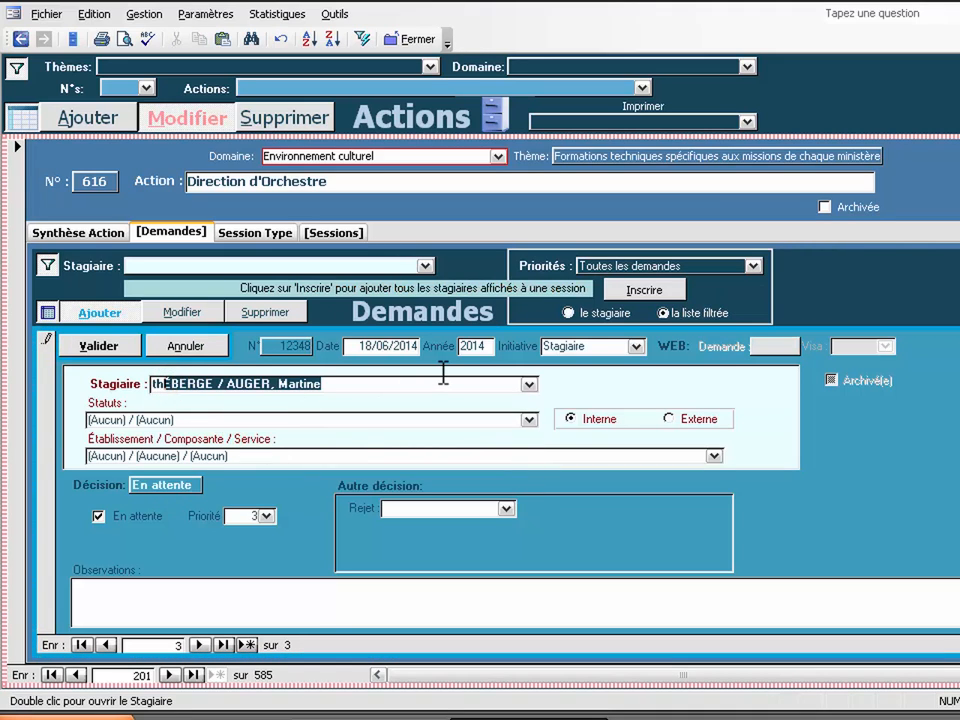
key("Tab")
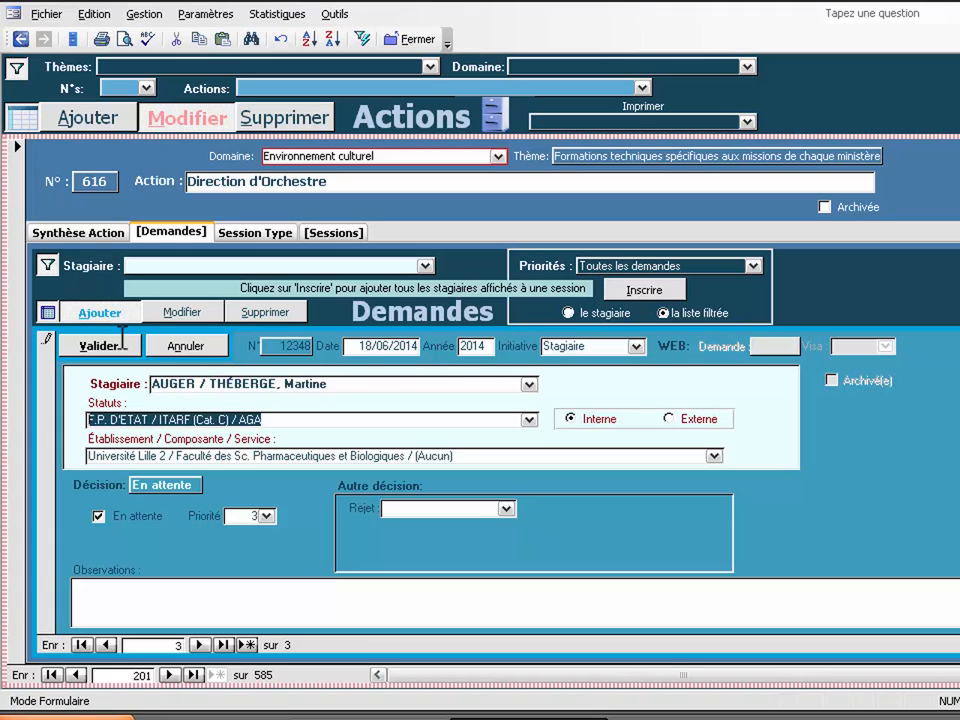
left_click(122, 340)
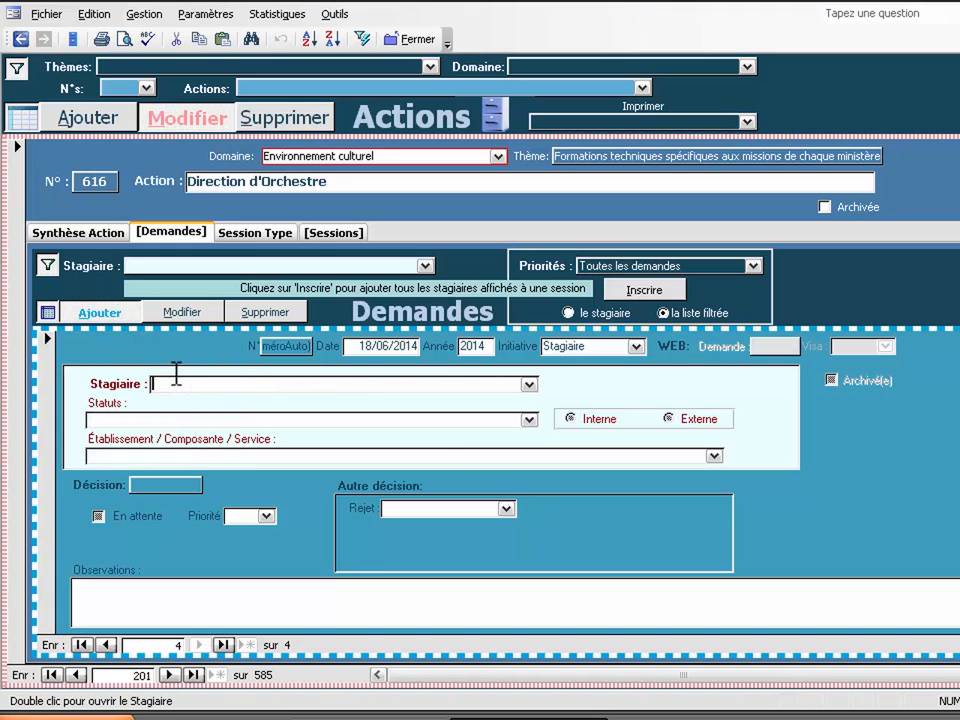
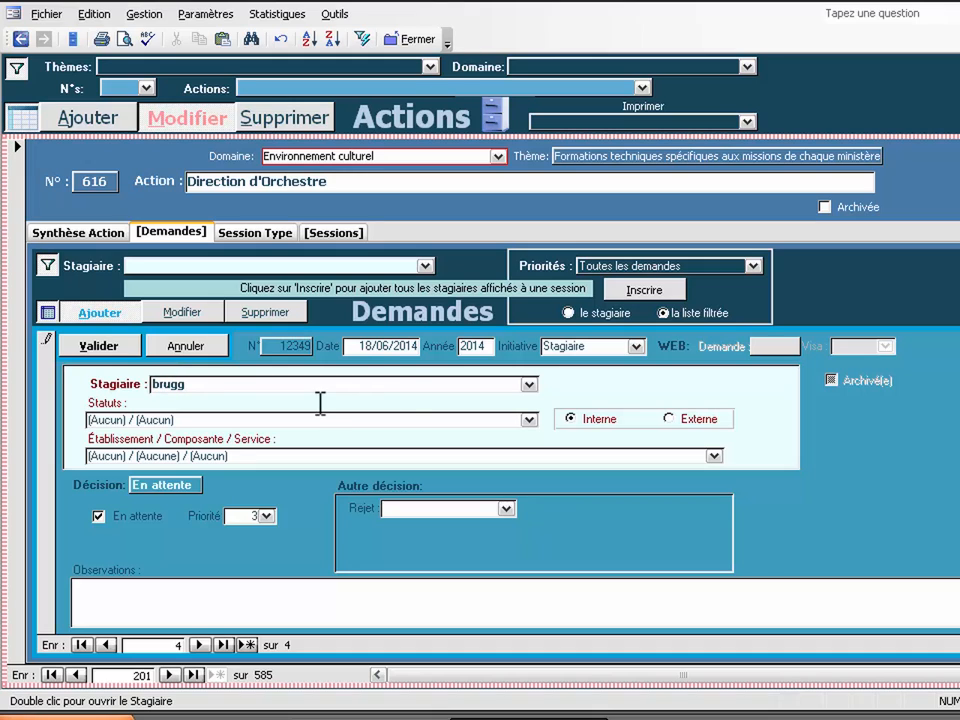
Step: Start a fourth request and search the trainee list for a matching name
left_click(529, 383)
left_click(529, 383)
Step: Create a new trainee record, moving the typed name from the surname to the first-name field
double_click(317, 386)
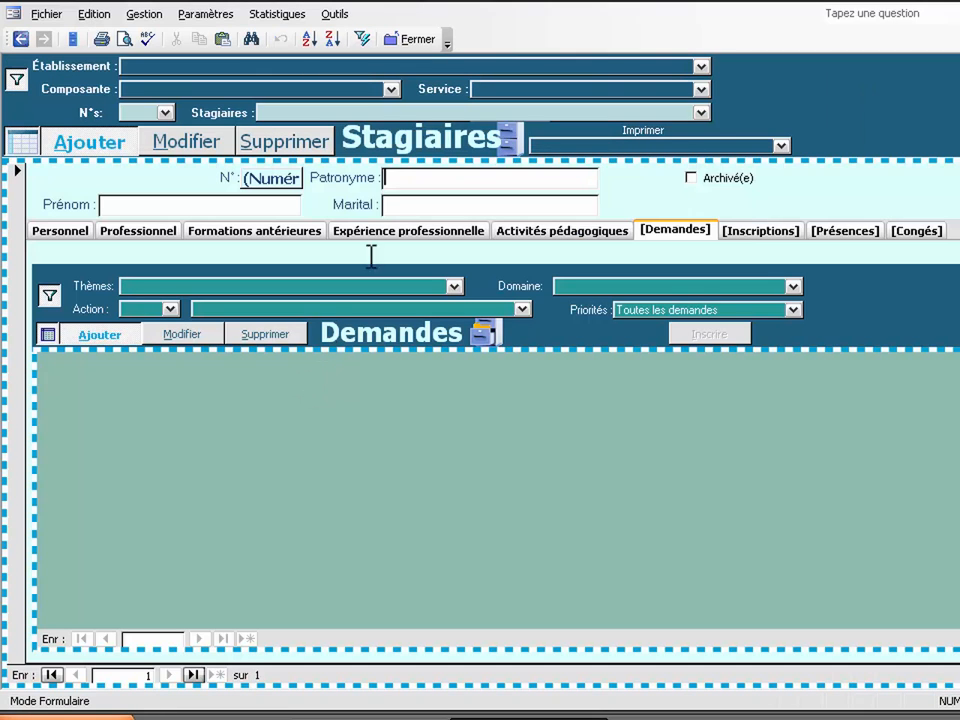
left_click(405, 178)
type("ADE")
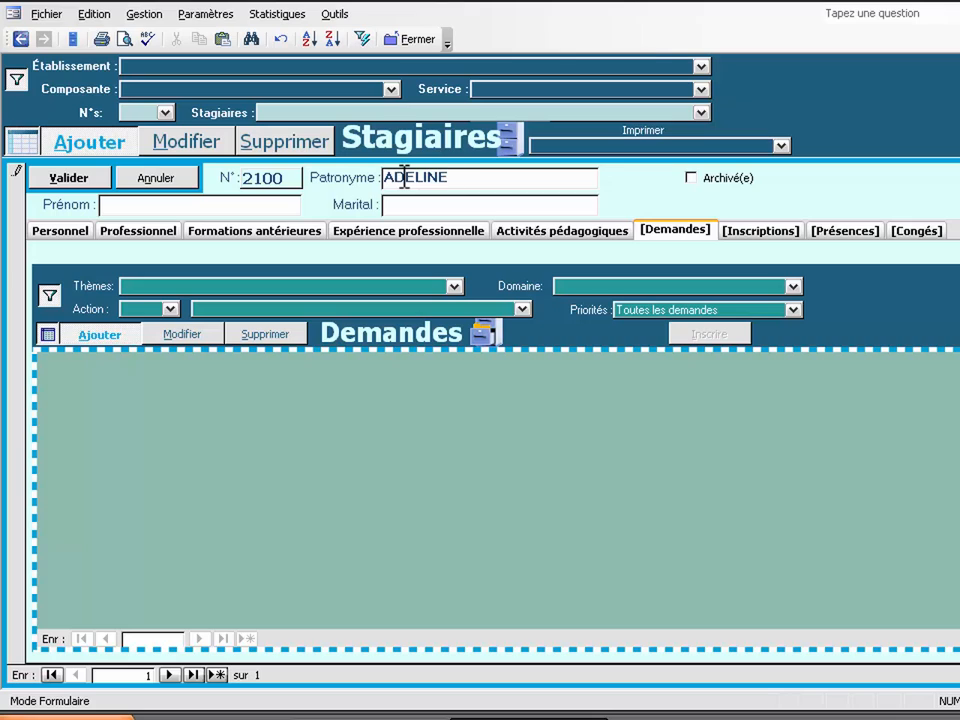
type("LINE")
double_click(405, 178)
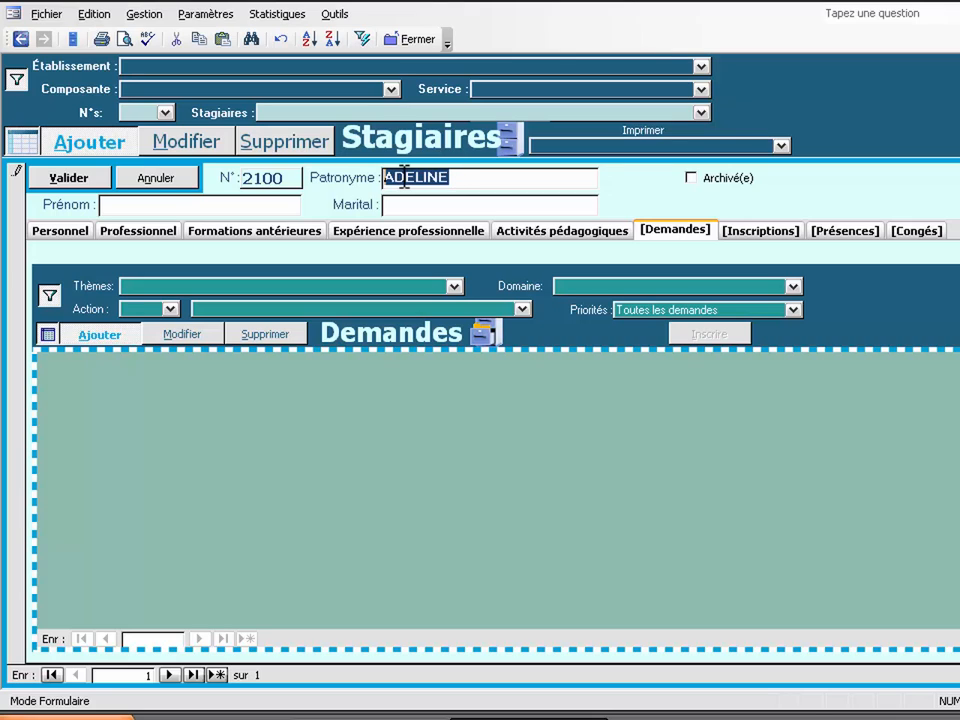
key("Delete")
left_click(186, 205)
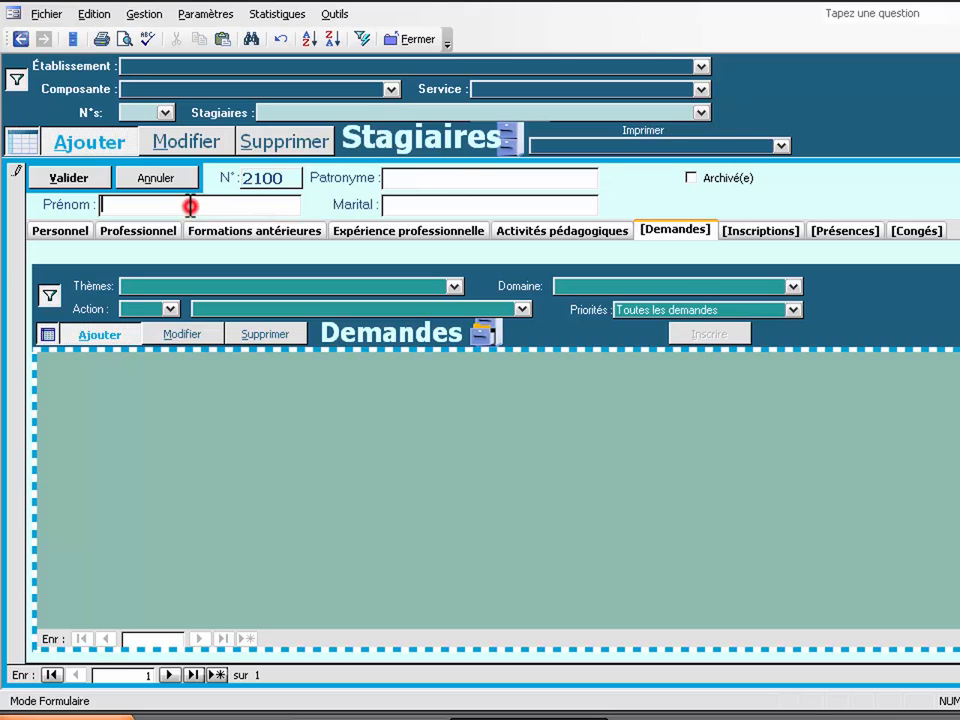
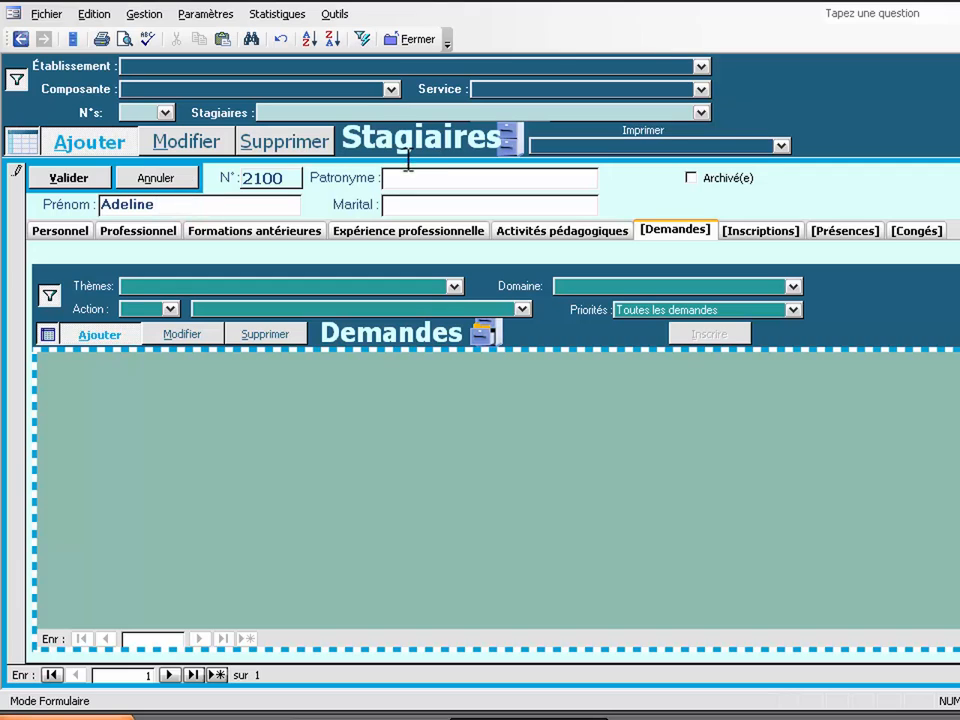
left_click(396, 178)
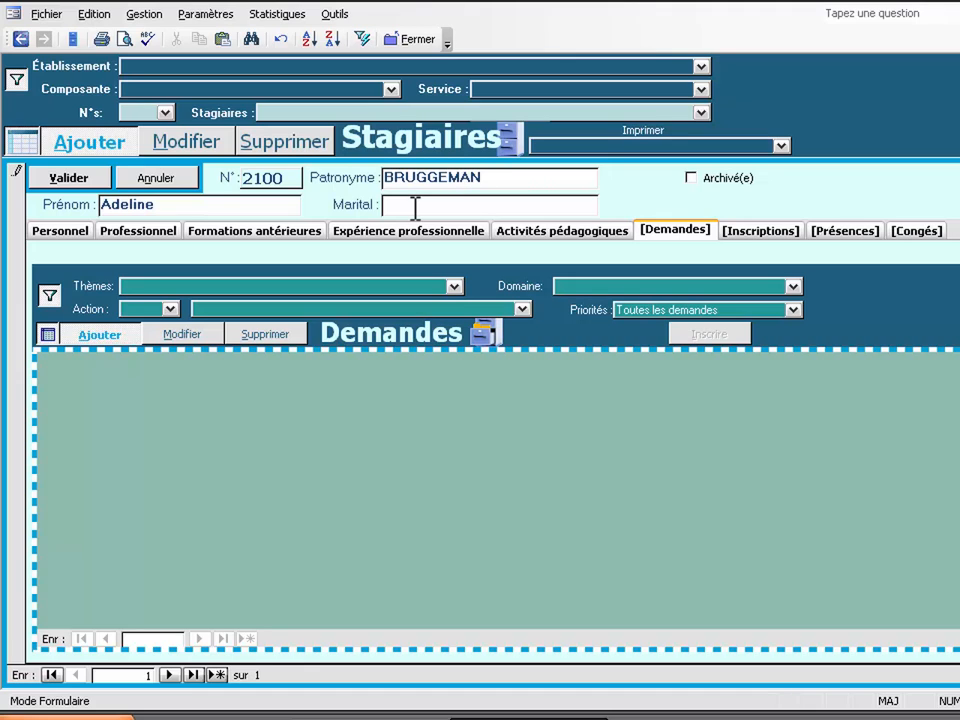
Step: Set the trainee to F.P. D'ETAT, CNRS (cat. A), Chercheur, externe, at CNRS Délégation Nord-Pas-de-Calais-Picardie
left_click(128, 231)
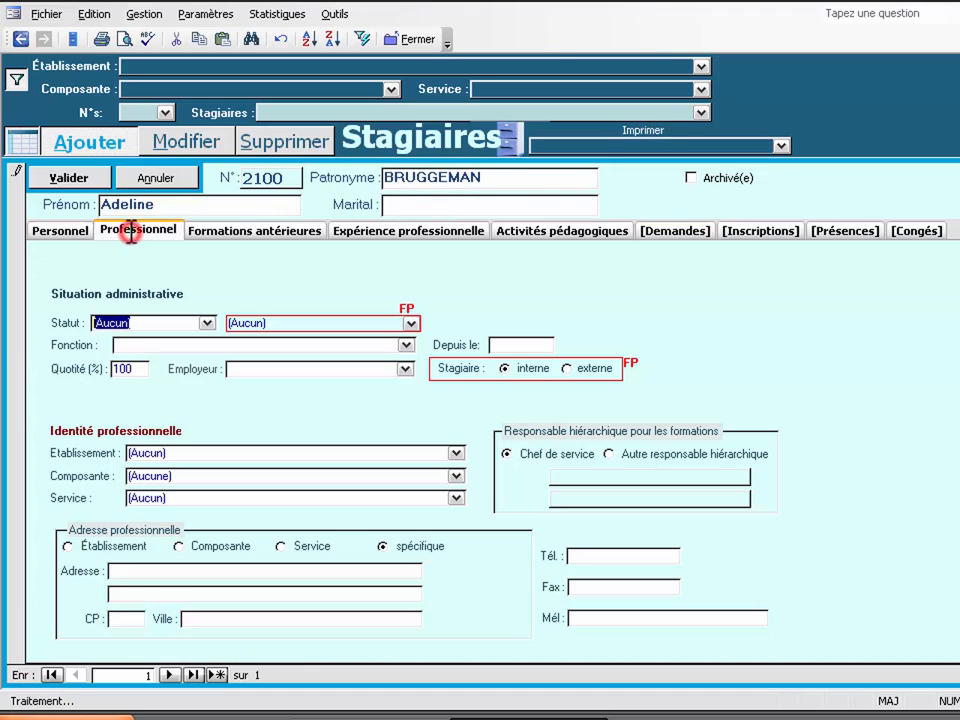
left_click(206, 322)
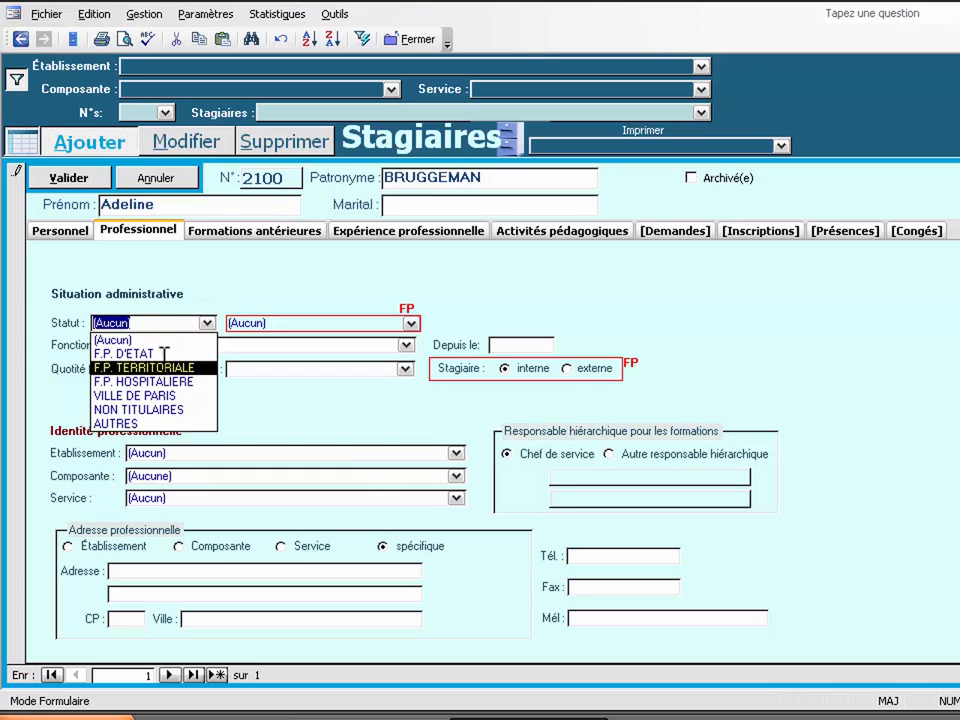
left_click(164, 353)
left_click(410, 323)
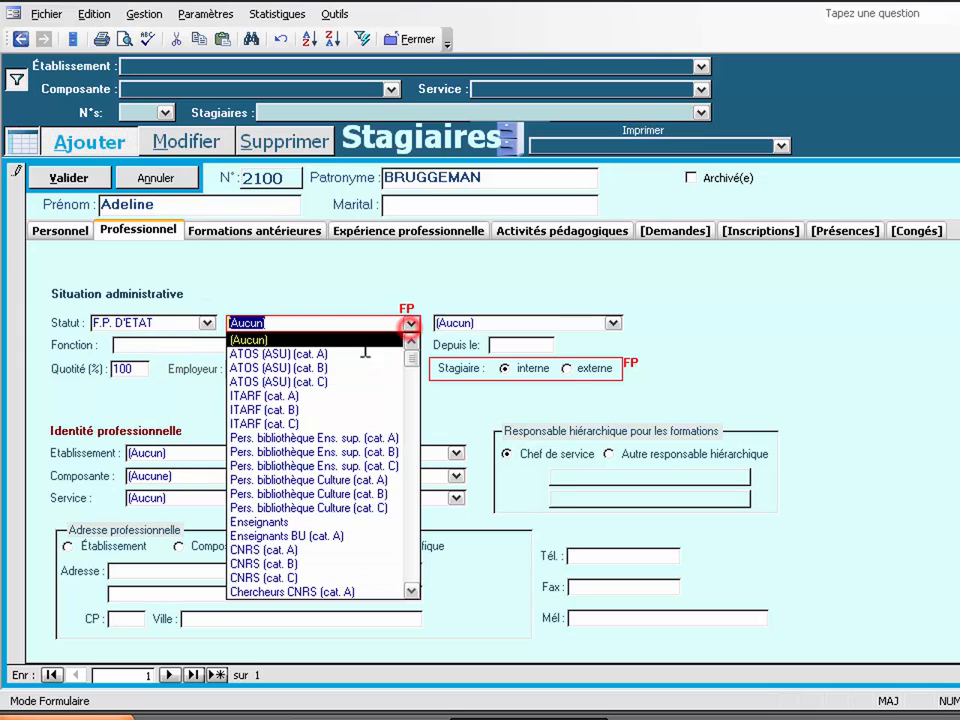
left_click(292, 549)
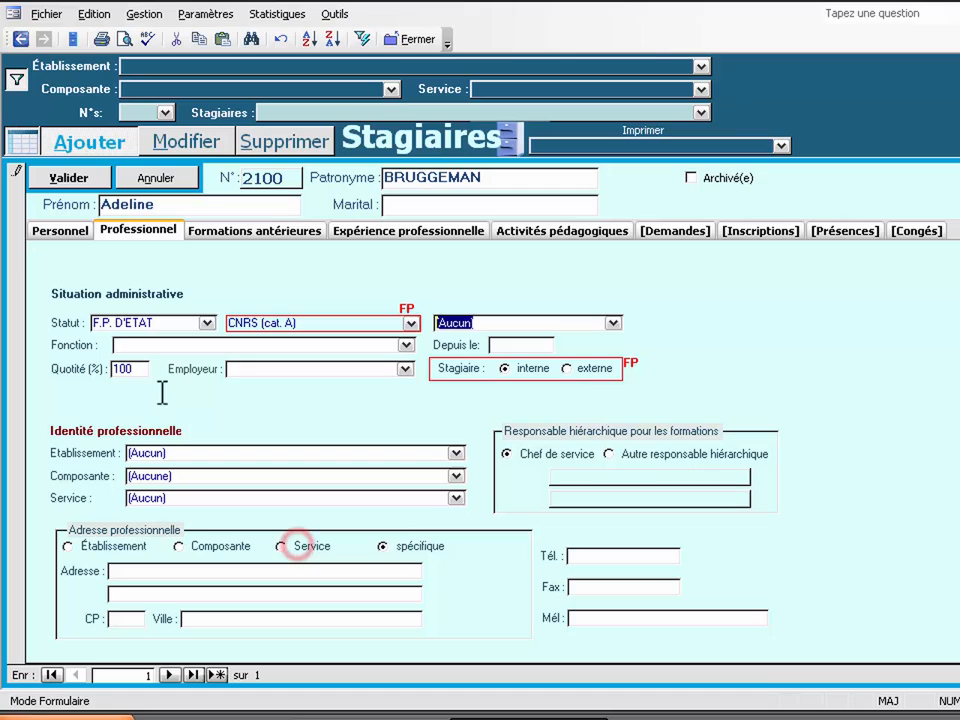
left_click(127, 345)
type("Chercheur")
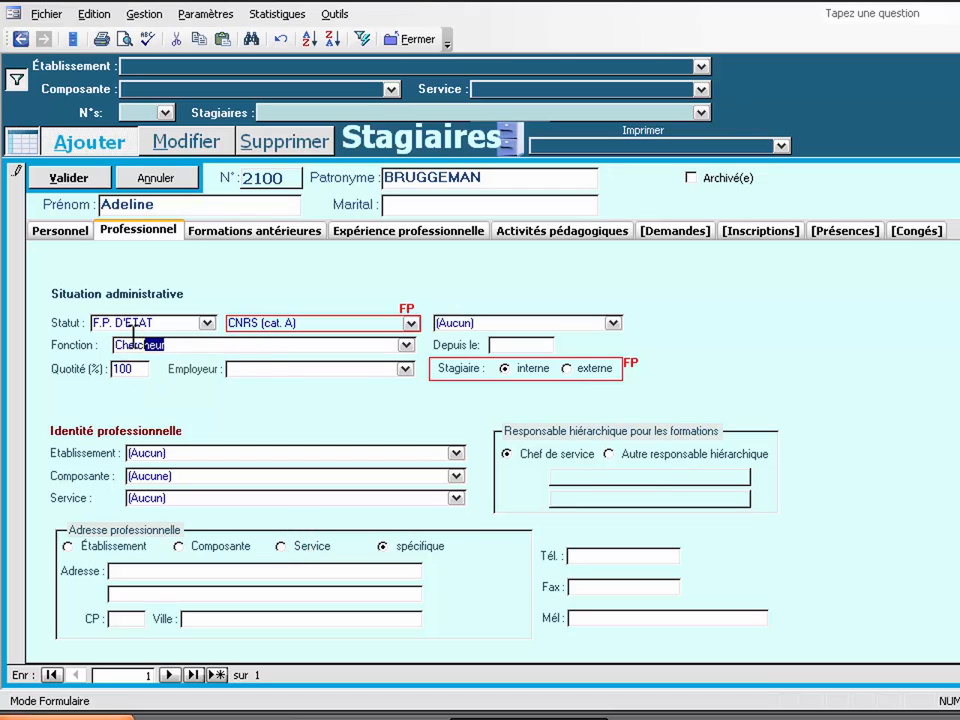
left_click(567, 368)
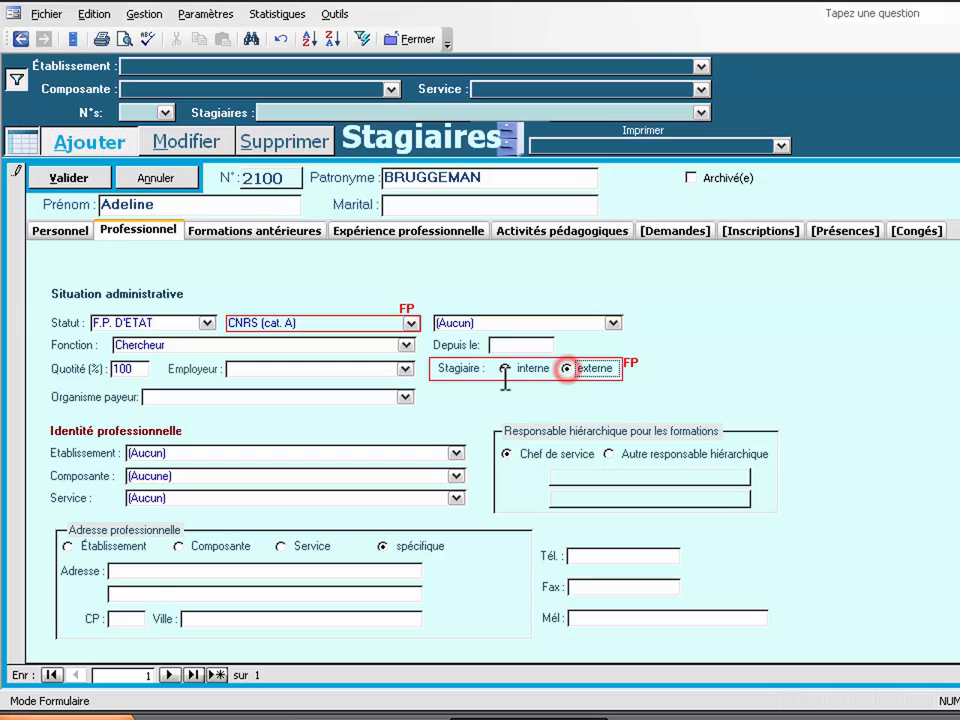
left_click(457, 452)
left_click(197, 539)
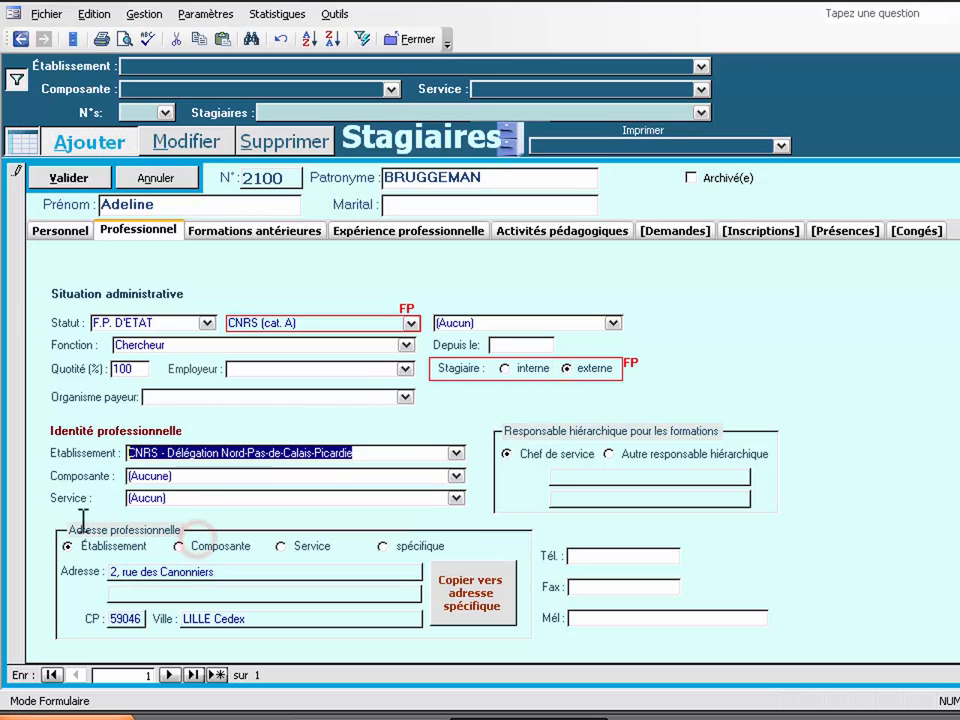
Step: Save trainee 2100, add Direction d'Orchestre demand 12350 for them, and start a blank trainee record
left_click(670, 231)
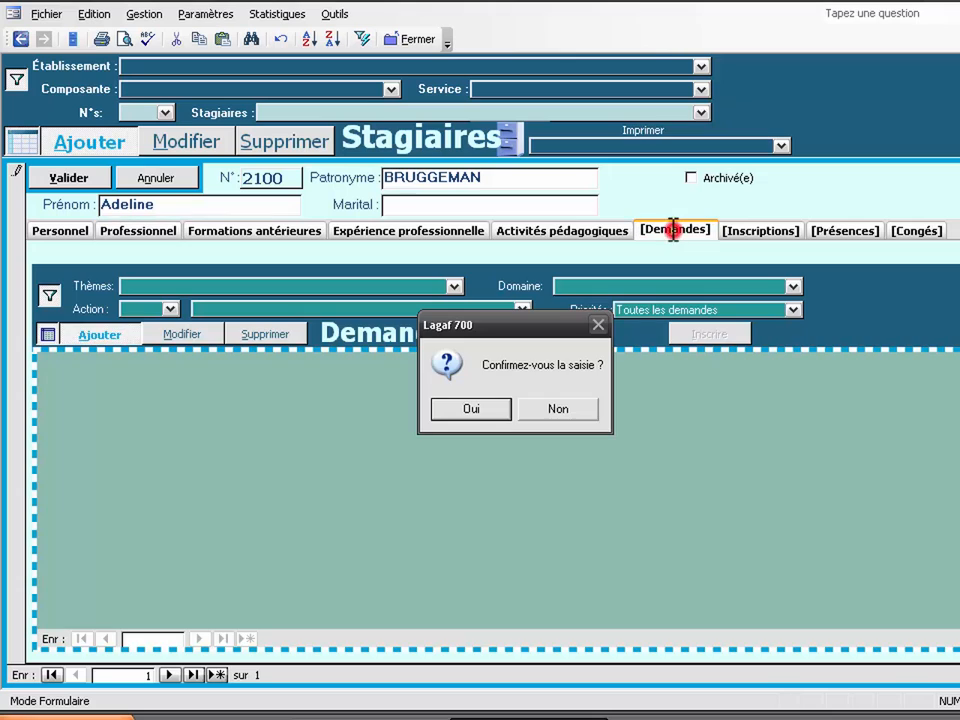
left_click(472, 408)
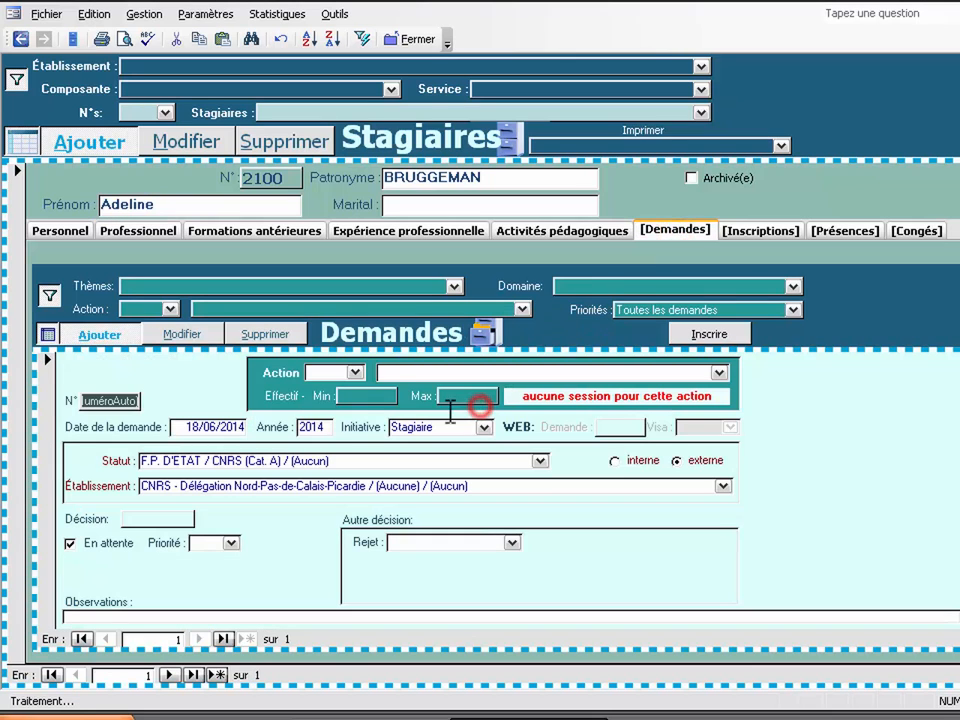
left_click(392, 370)
type("direction d'Orchestre")
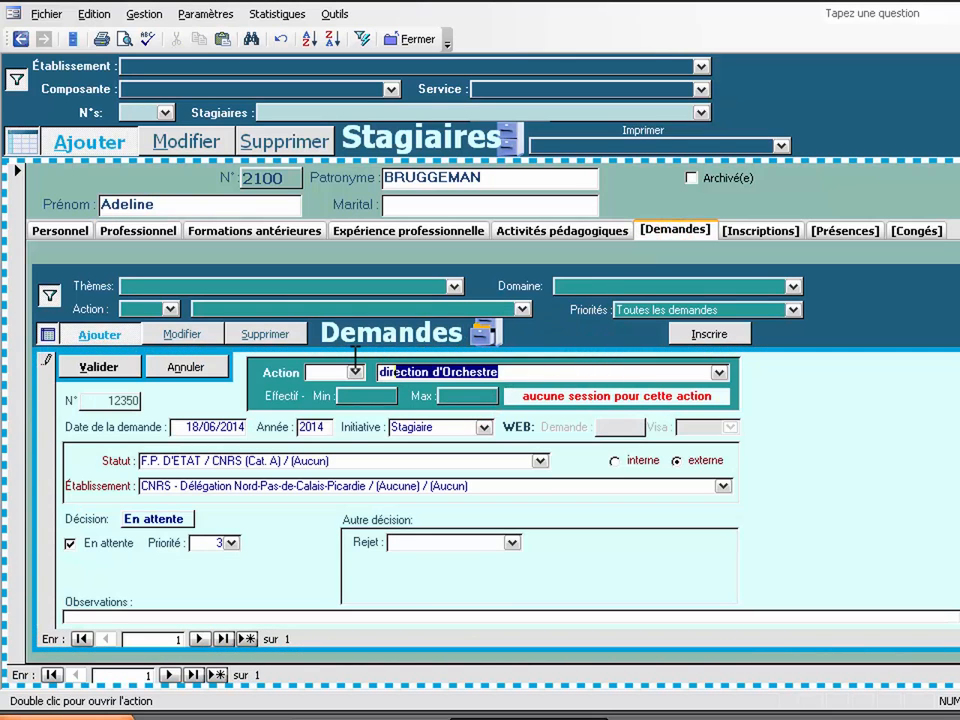
key("Tab")
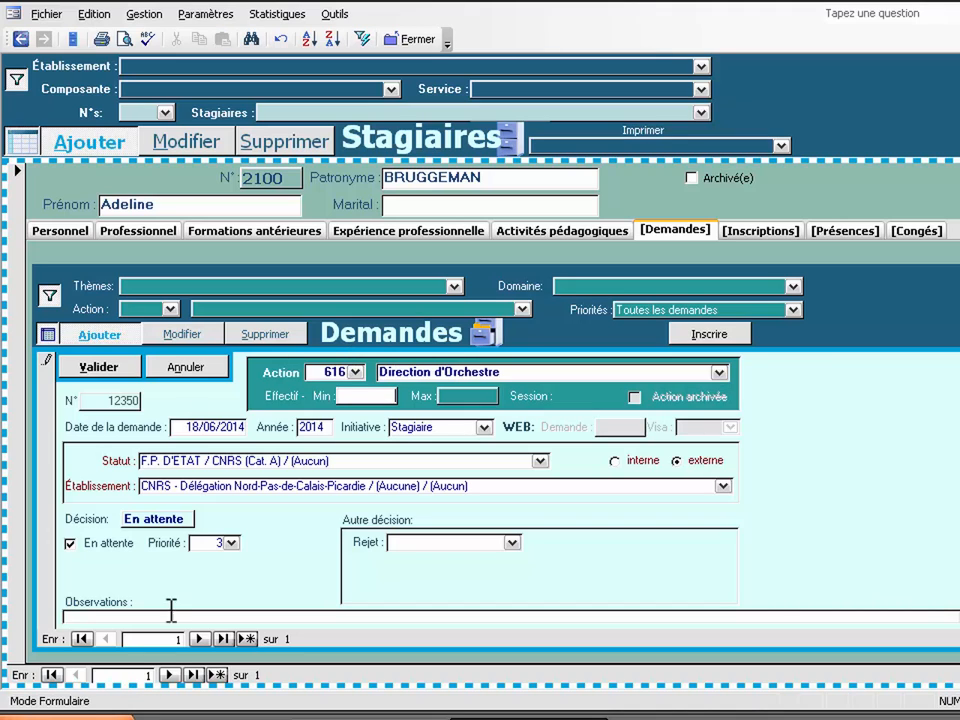
left_click(171, 673)
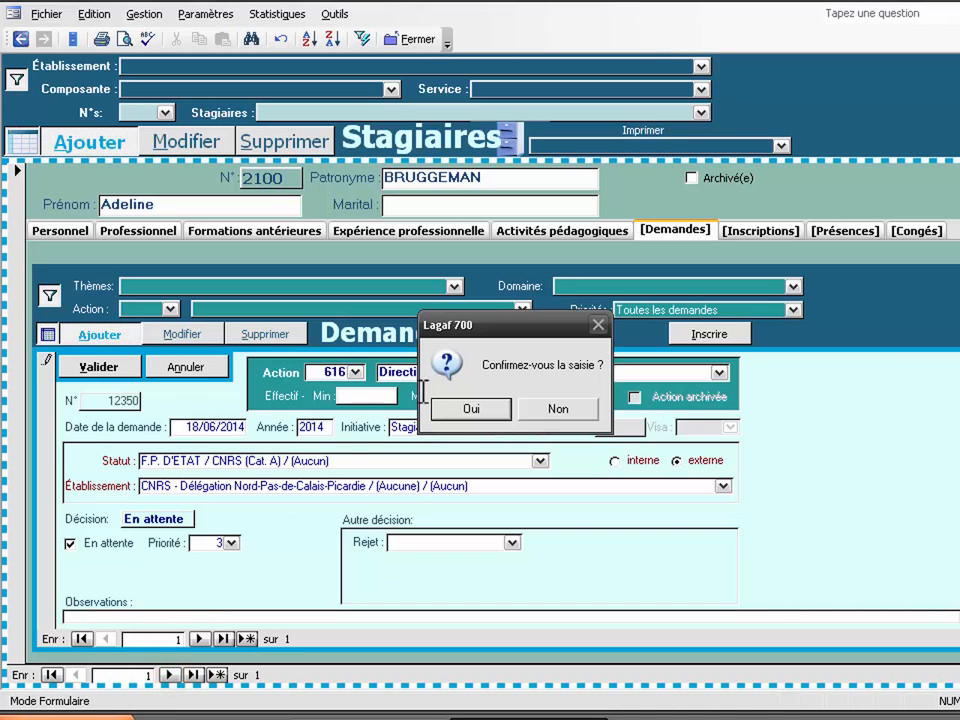
left_click(495, 406)
Step: Enter the new trainee's surname and make them an external Infirmier with status F.P. HOSPITALIERE
left_click(401, 178)
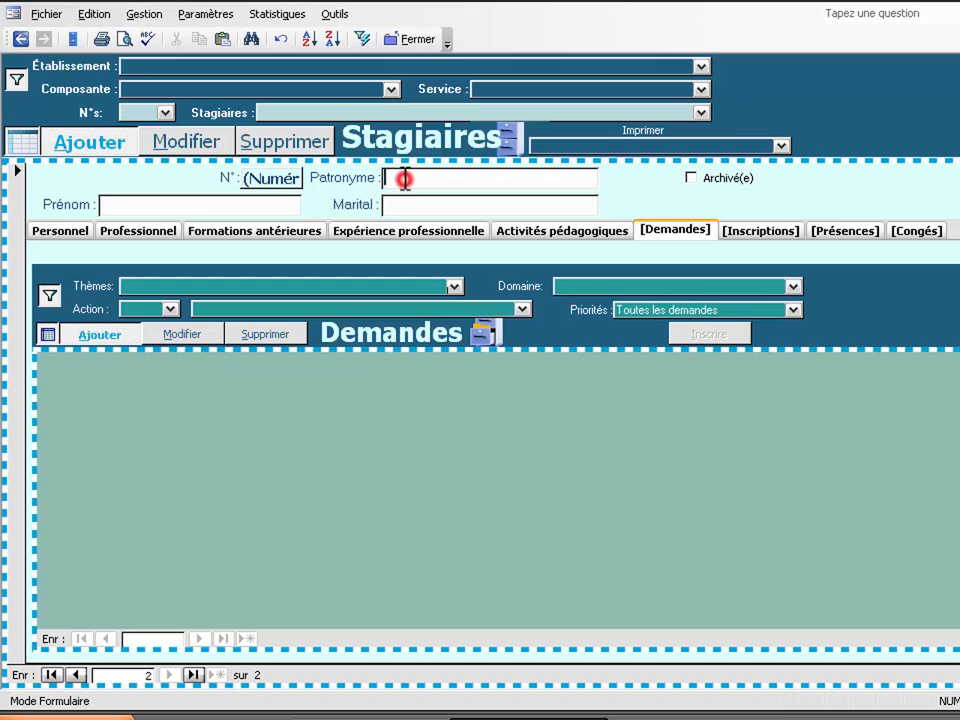
type("VaNTOMM")
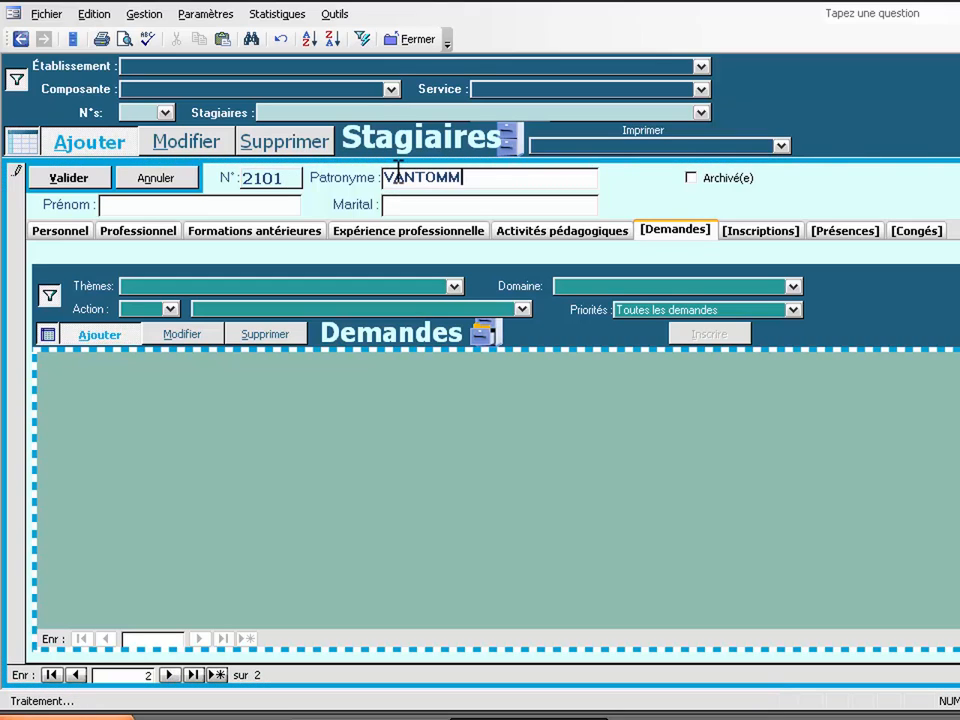
type("E")
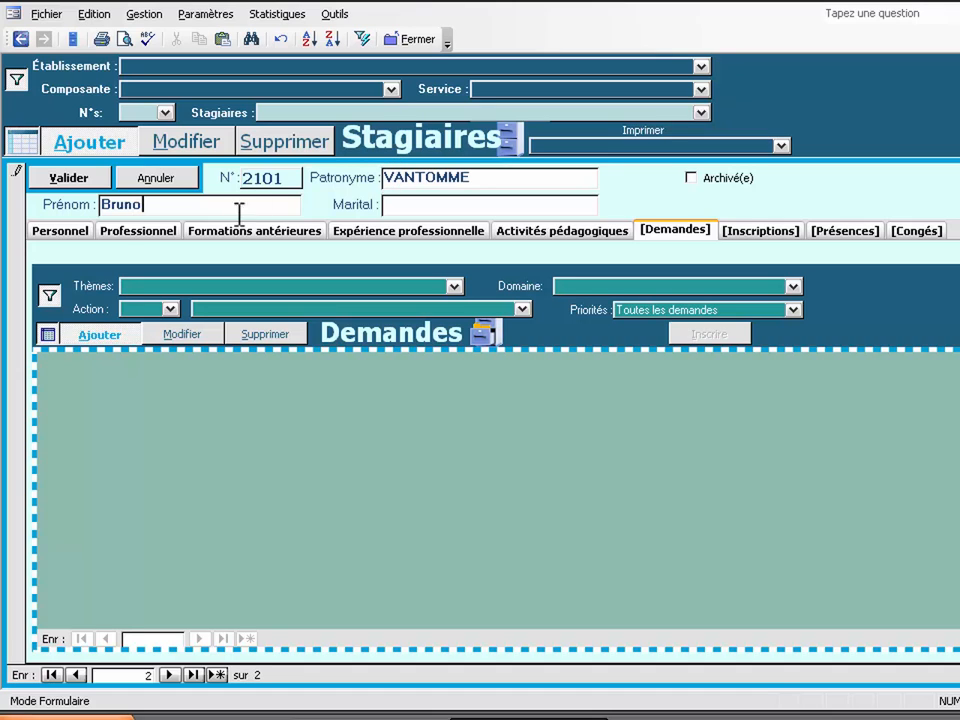
left_click(129, 228)
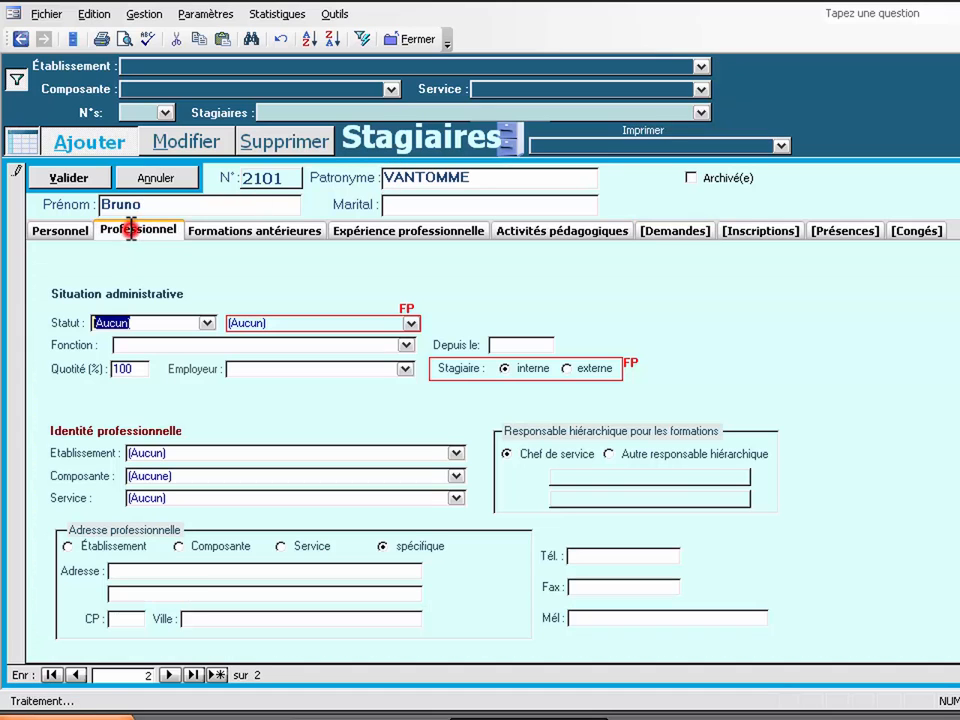
left_click(206, 322)
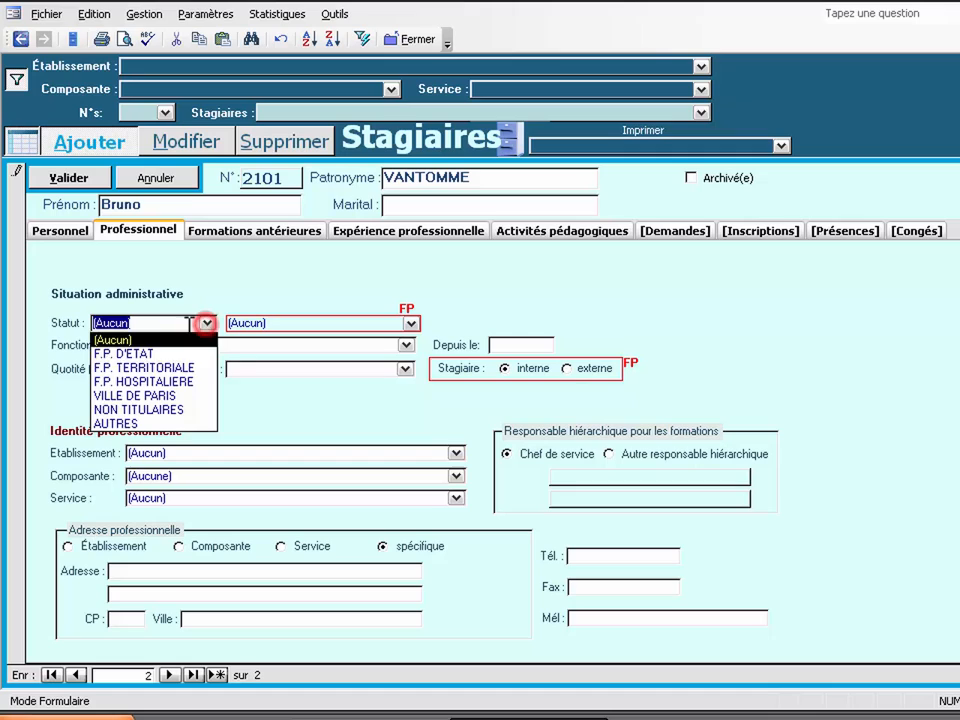
left_click(148, 380)
left_click(144, 346)
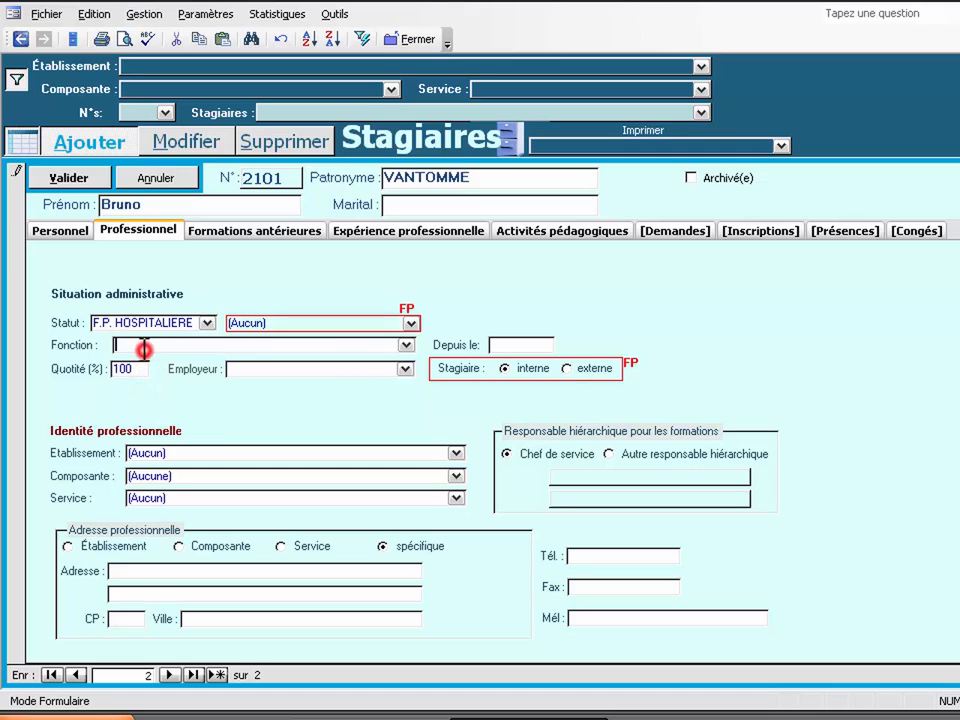
type("Infirmier")
left_click(566, 368)
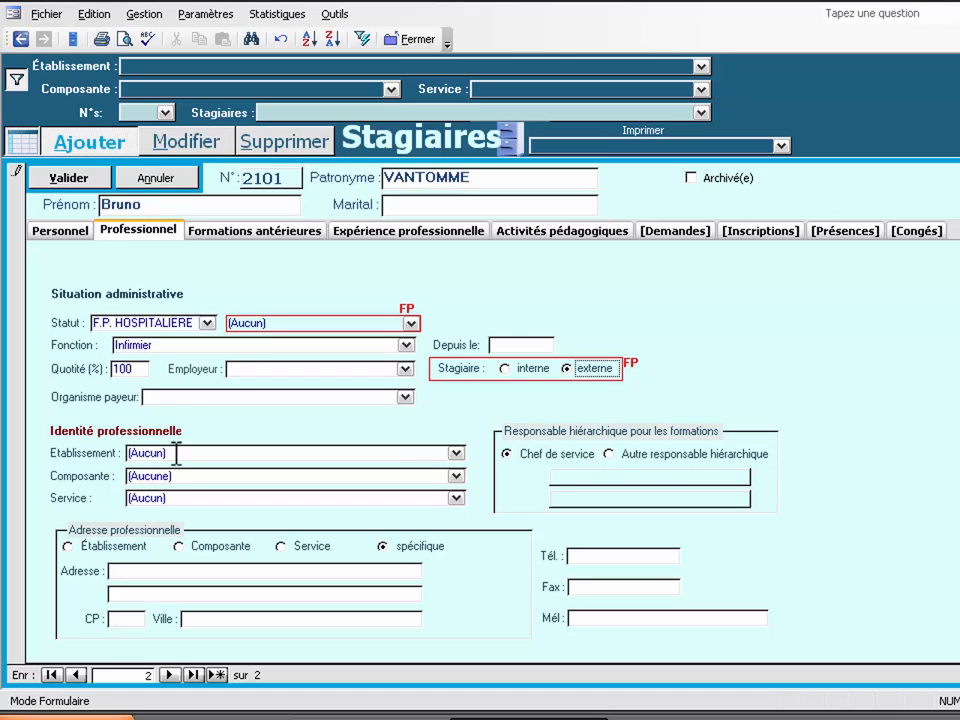
Step: Look up 'chr' as the establishment and, finding it missing, ask to add it
left_click(69, 452)
type("chru")
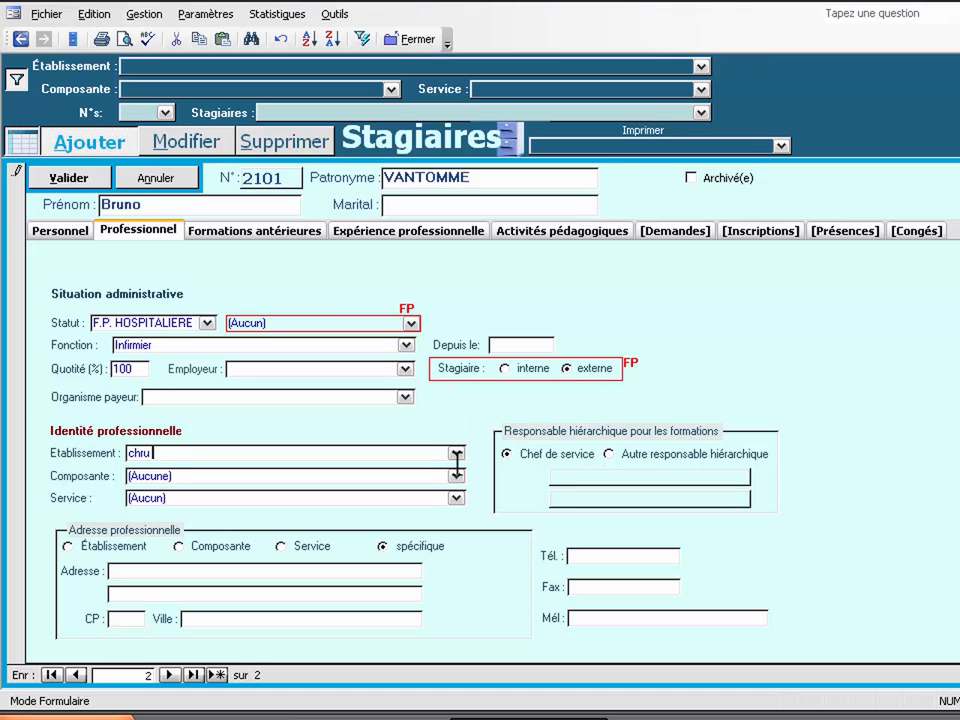
left_click(456, 452)
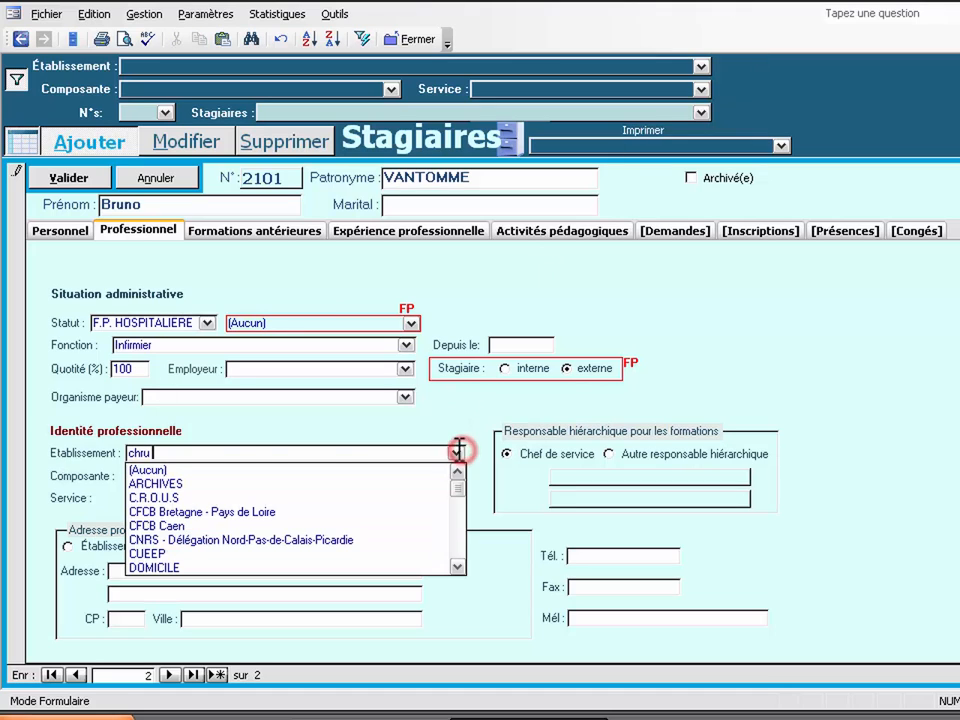
left_click(230, 453)
Step: Create establishment 121 'CHRU de Tourcoing' with its TOURCOING address, save it, and return to the trainee
left_click(467, 405)
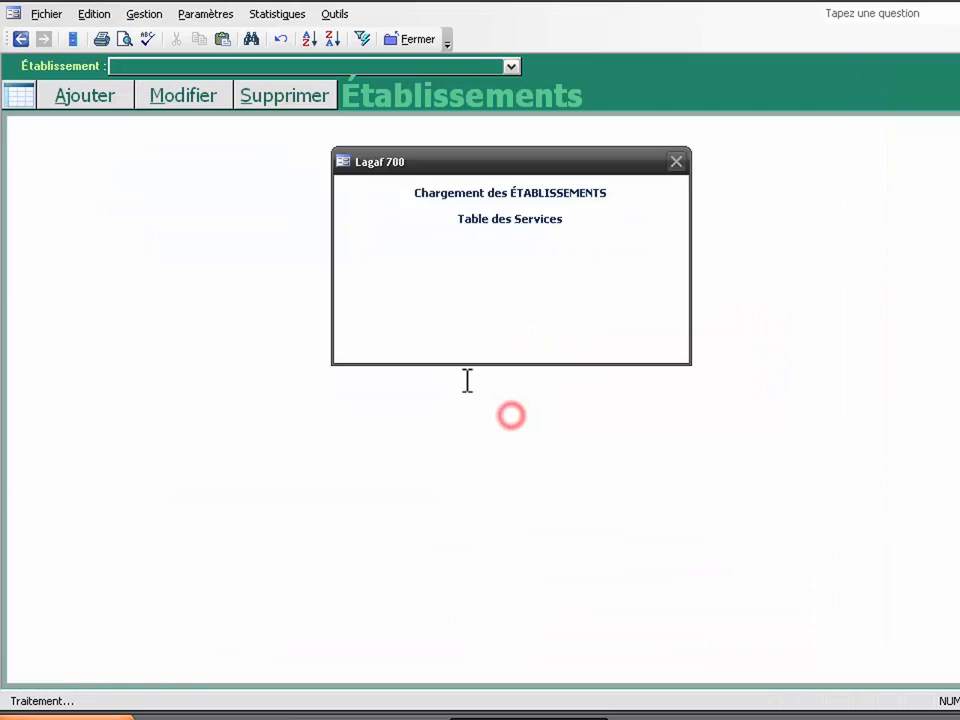
left_click(191, 156)
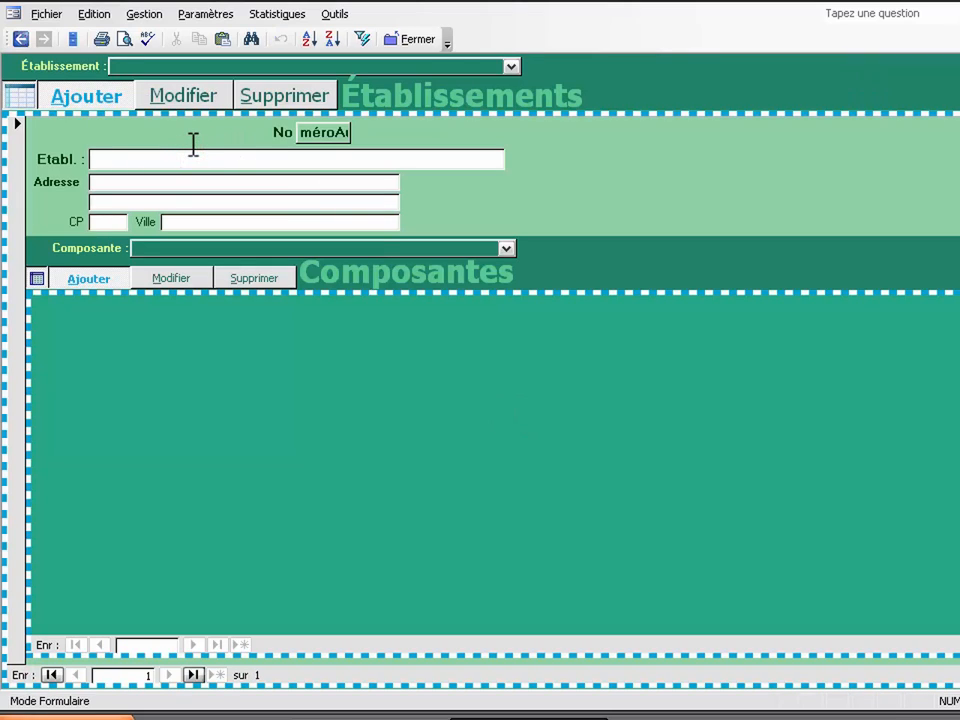
type("CHRU ")
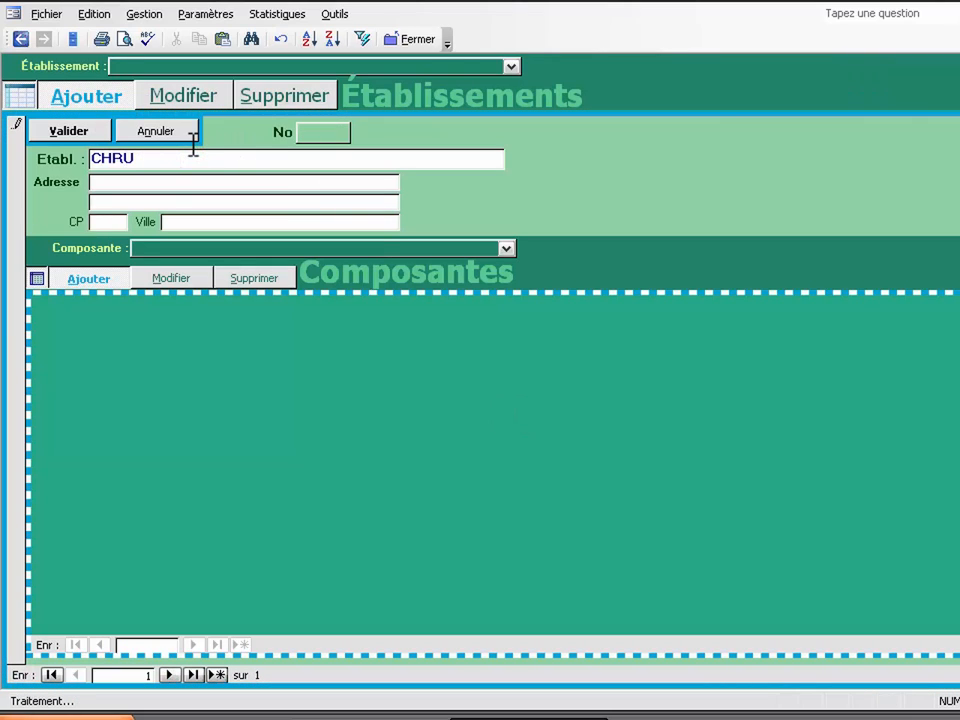
type("de Tourcoing")
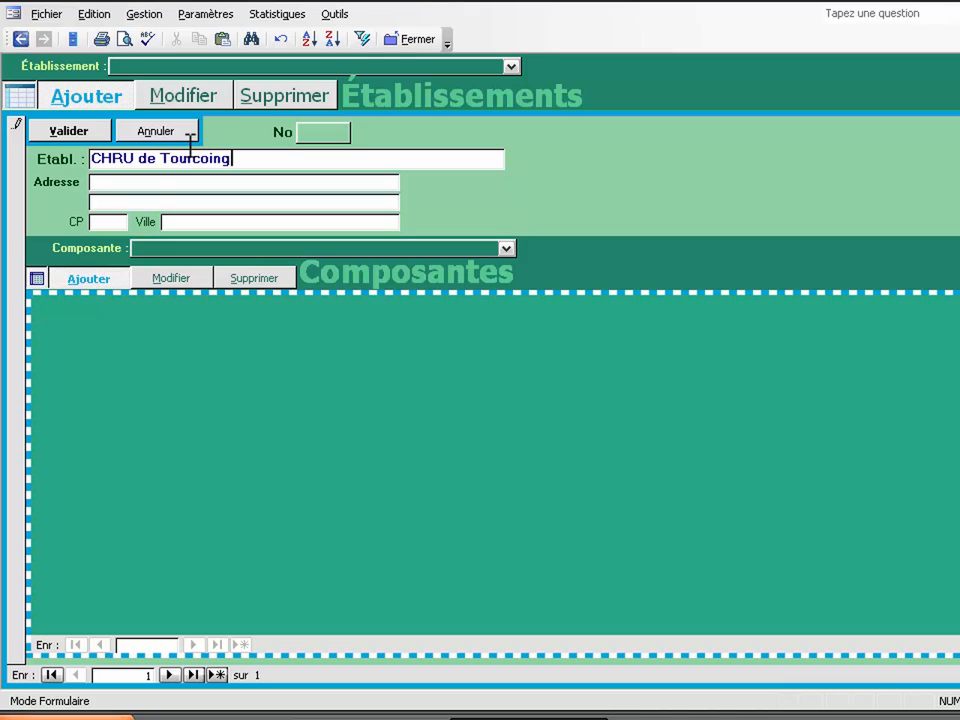
left_click(148, 186)
type("18, rue de l'")
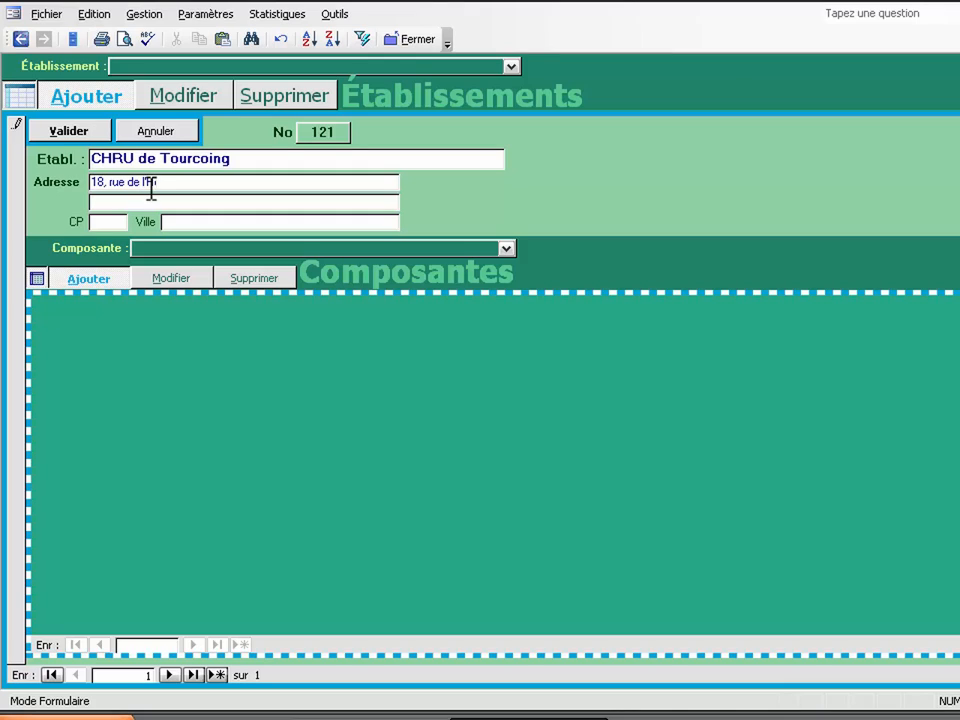
key("Tab")
key("Tab")
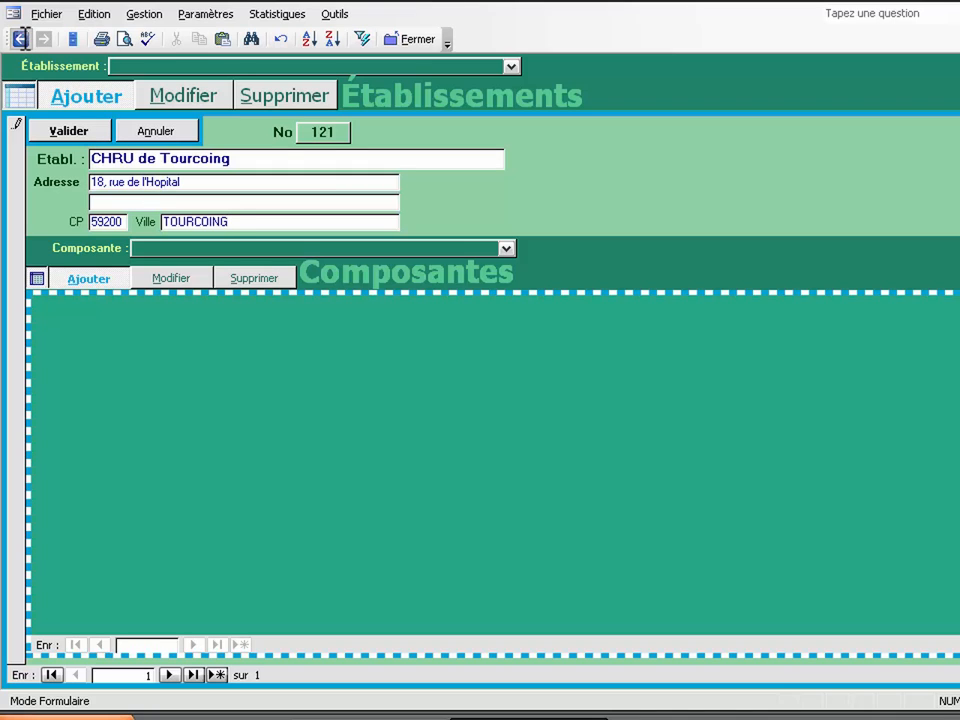
left_click(20, 38)
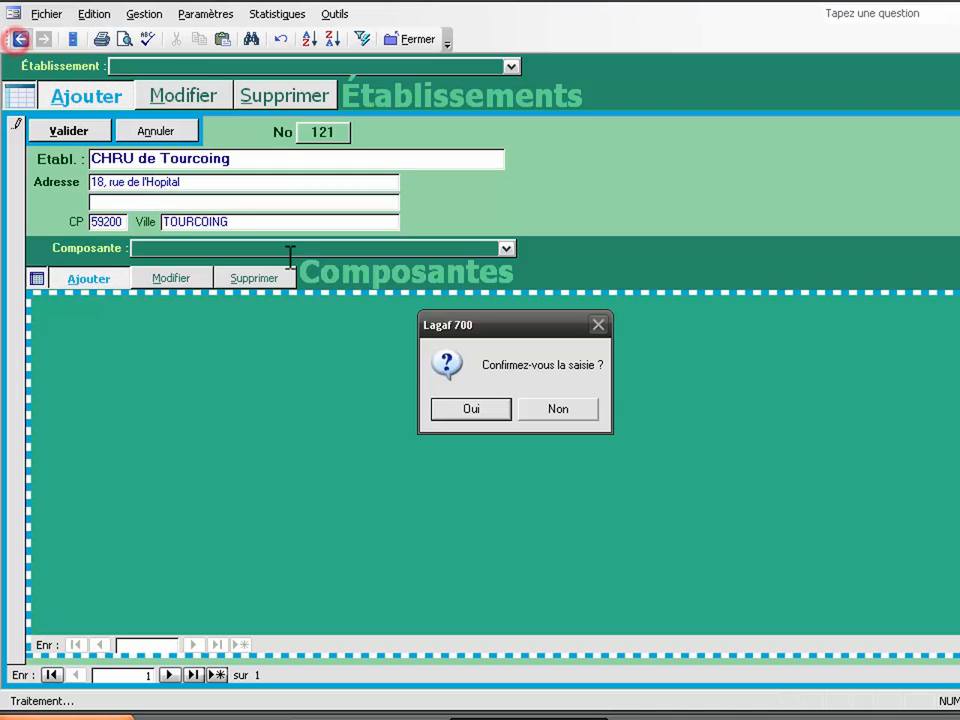
left_click(437, 408)
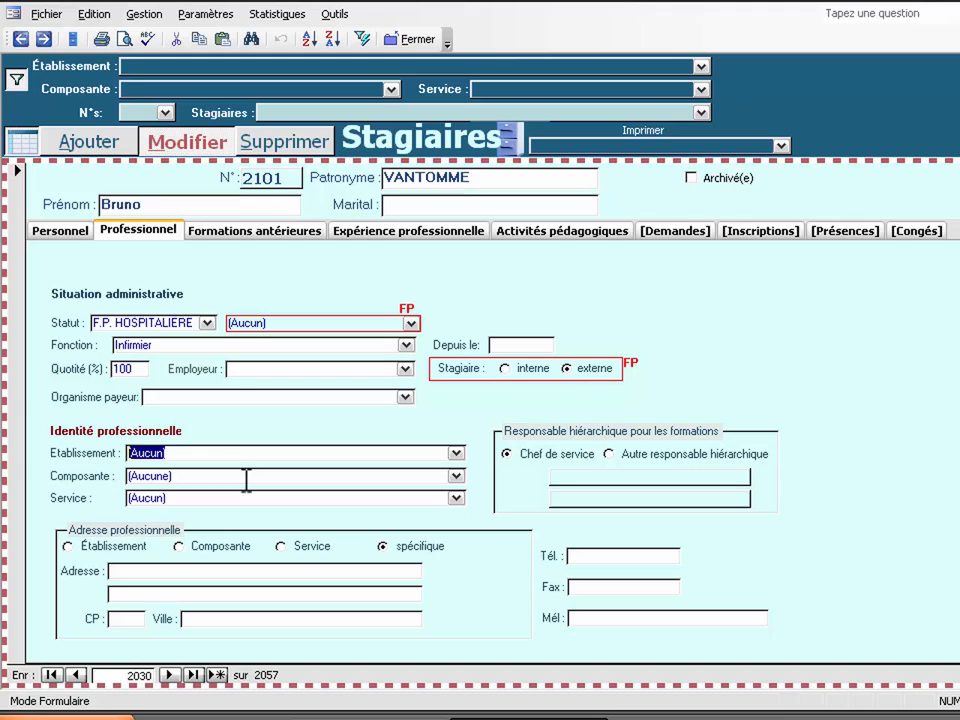
Step: Set trainee 2101's establishment to CHRU de Tourcoing and save Direction d'Orchestre request 12351
type("chRU de Tourcoing")
key("Tab")
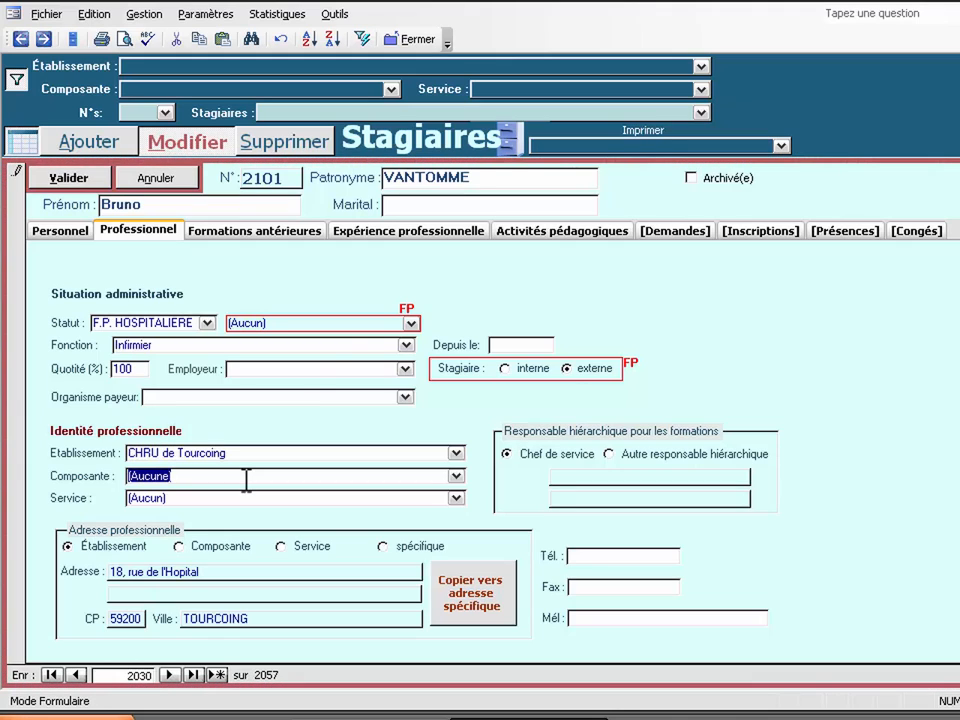
left_click(674, 232)
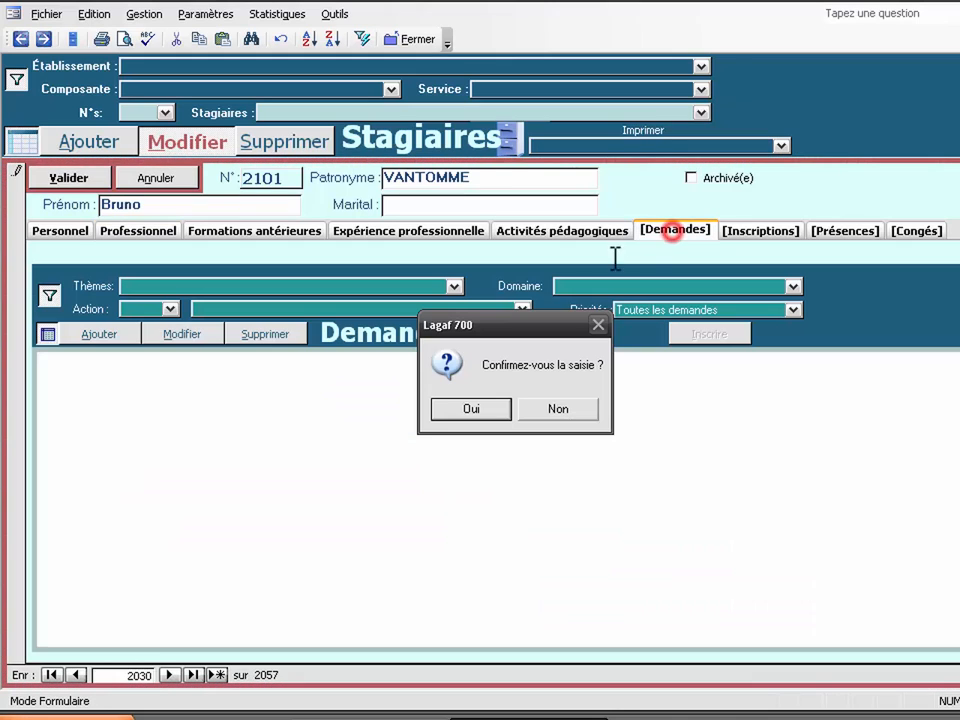
left_click(470, 407)
left_click(400, 372)
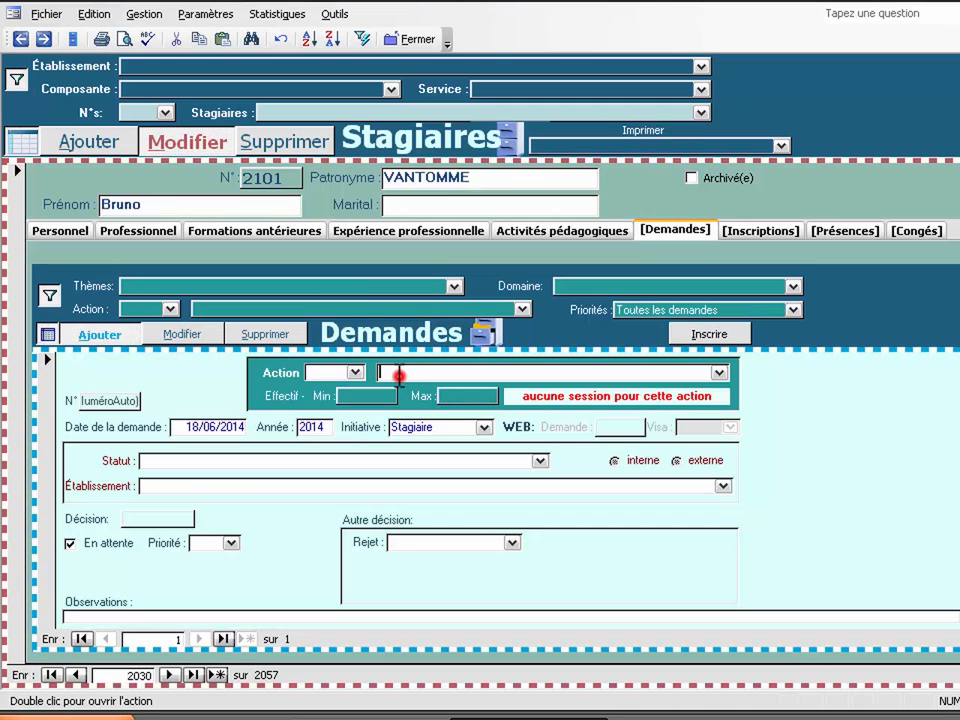
type("direction d'Orchestre")
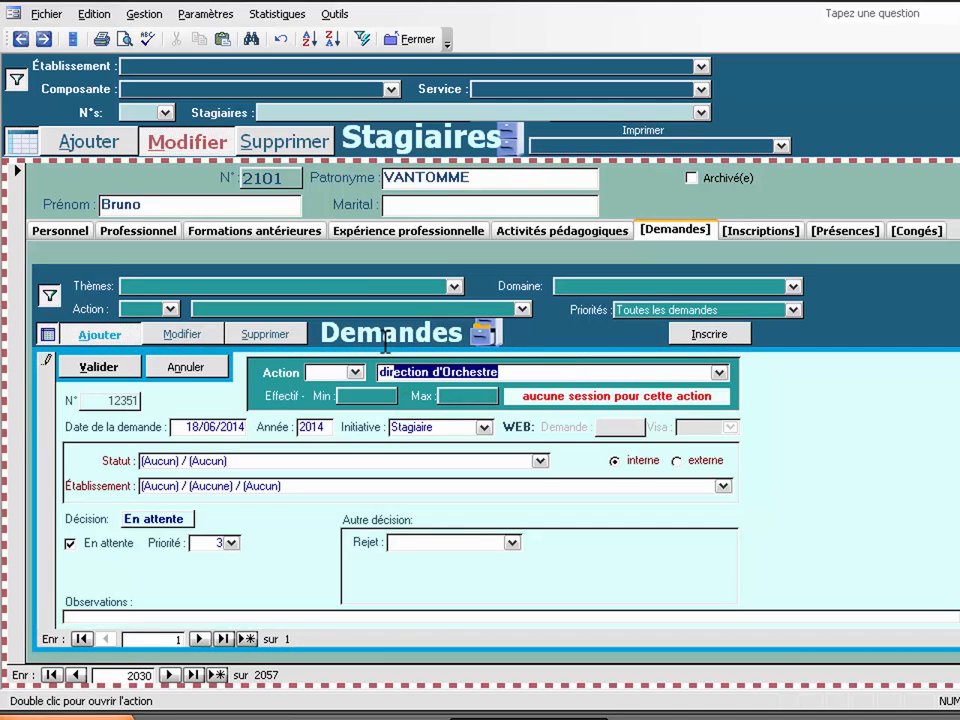
key("Return")
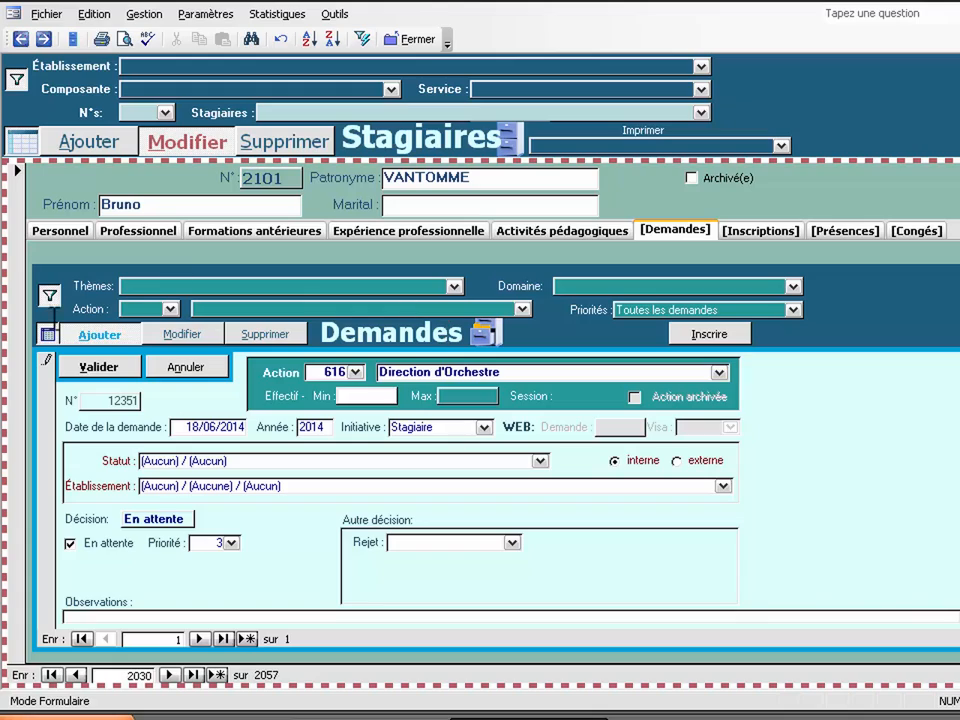
left_click(100, 366)
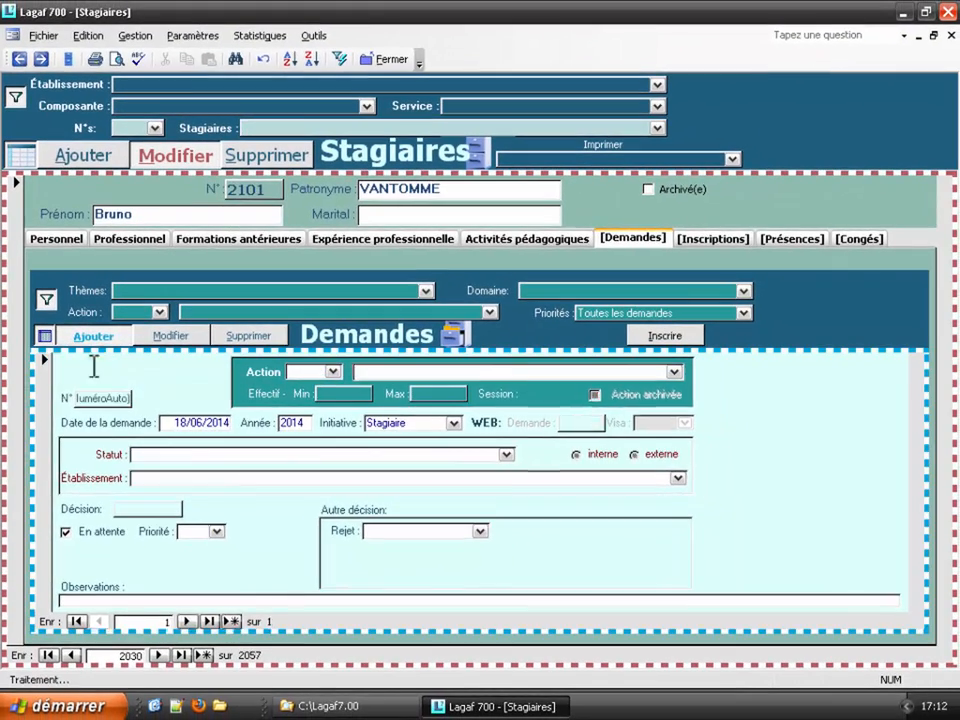
Step: Edit the Direction d'Orchestre request, then try the tab display options, keeping 'selon le contenu'
left_click(100, 336)
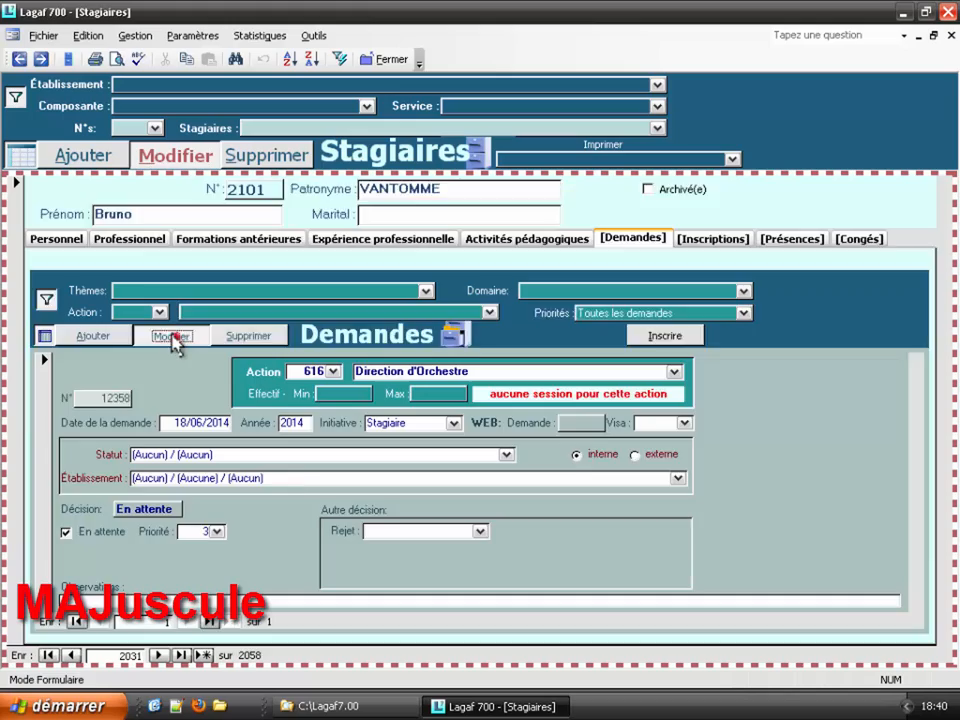
left_click(172, 337, "shift")
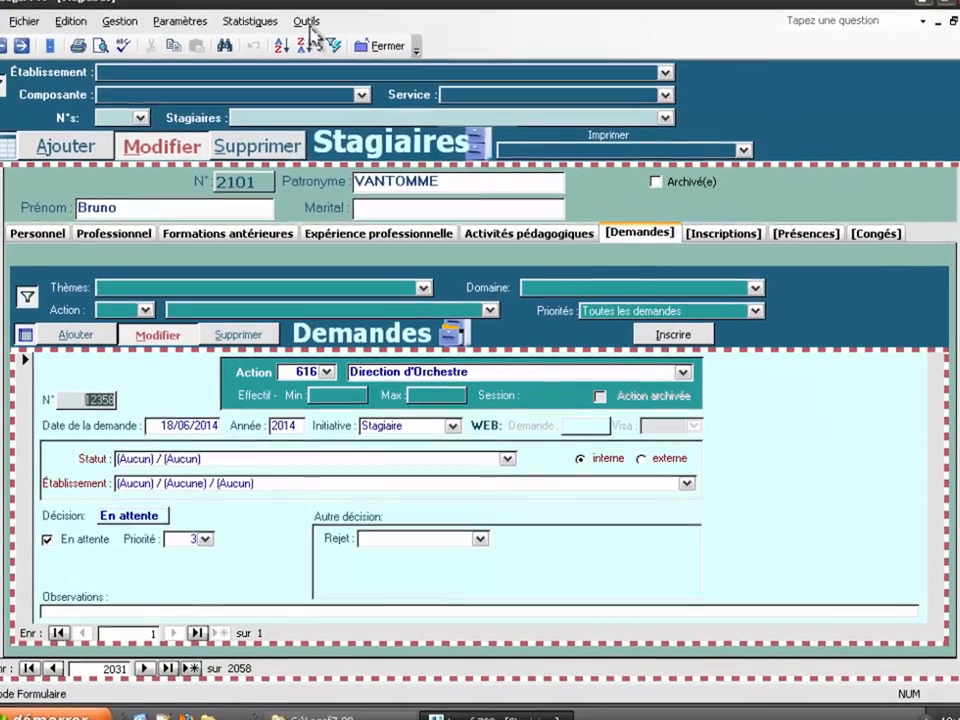
left_click(314, 35)
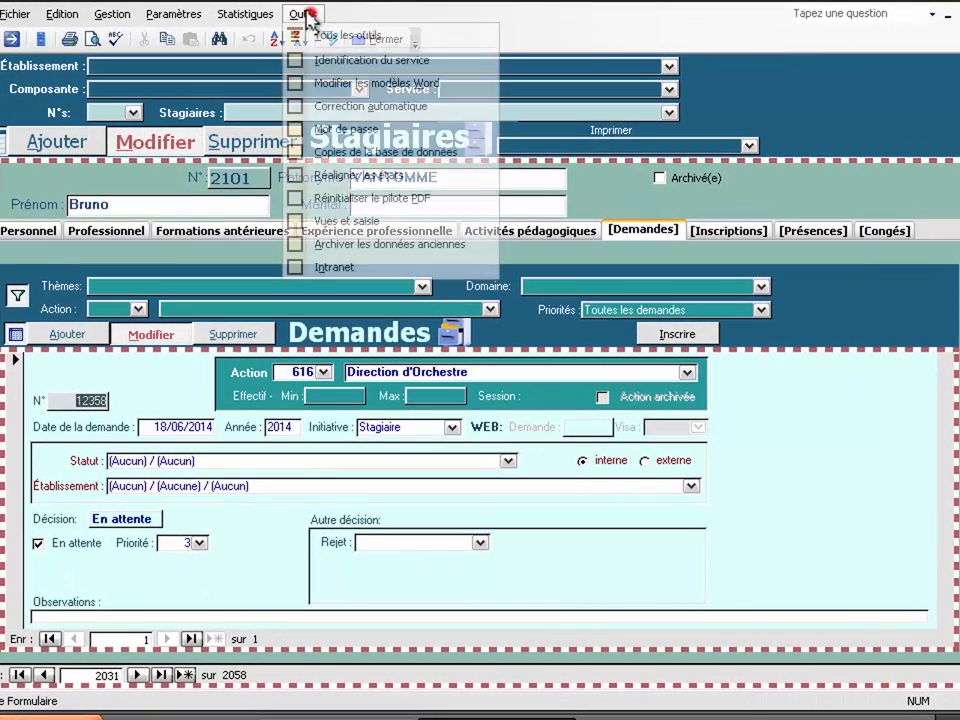
left_click(345, 221)
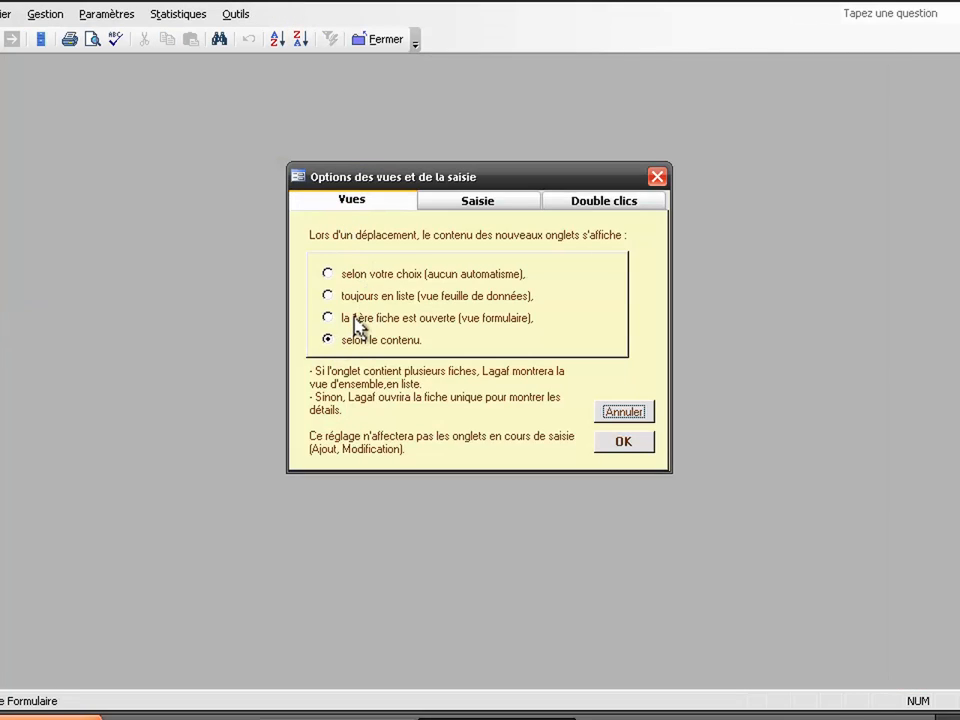
left_click(358, 319)
left_click(359, 297)
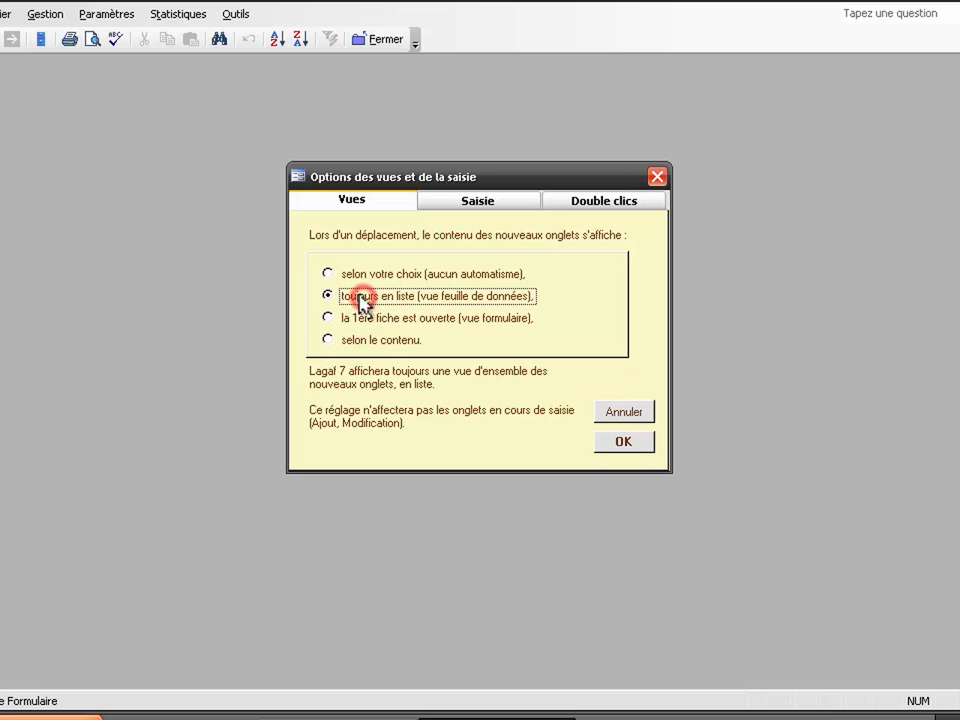
left_click(355, 340)
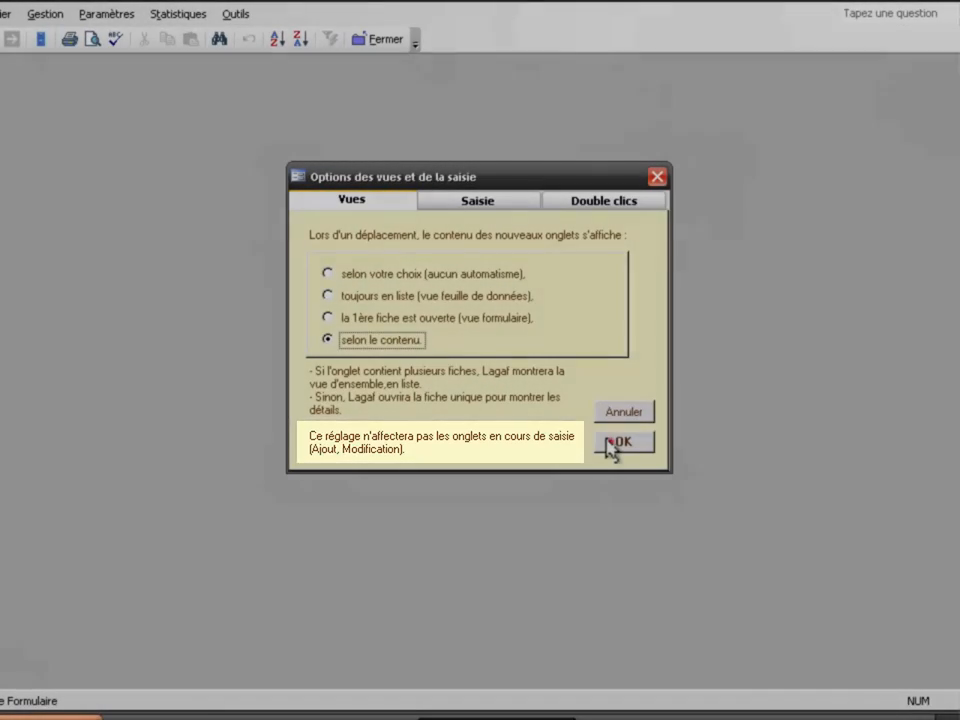
left_click(610, 443)
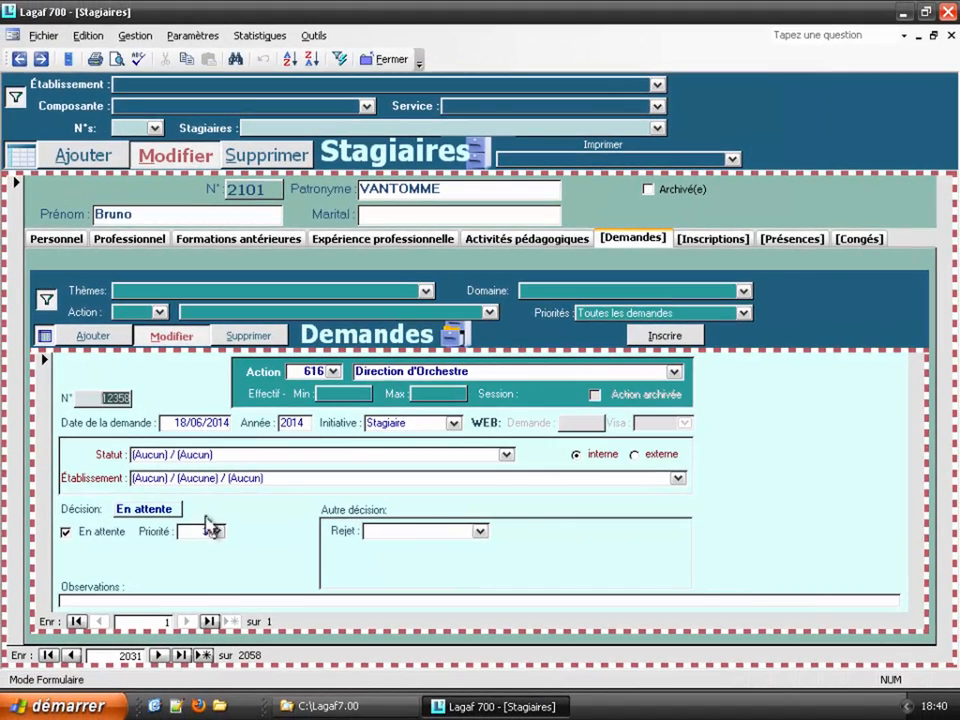
Step: Browse trainee records 2032–2033 with requests as a list, then return to 2031 in form view
left_click(158, 655)
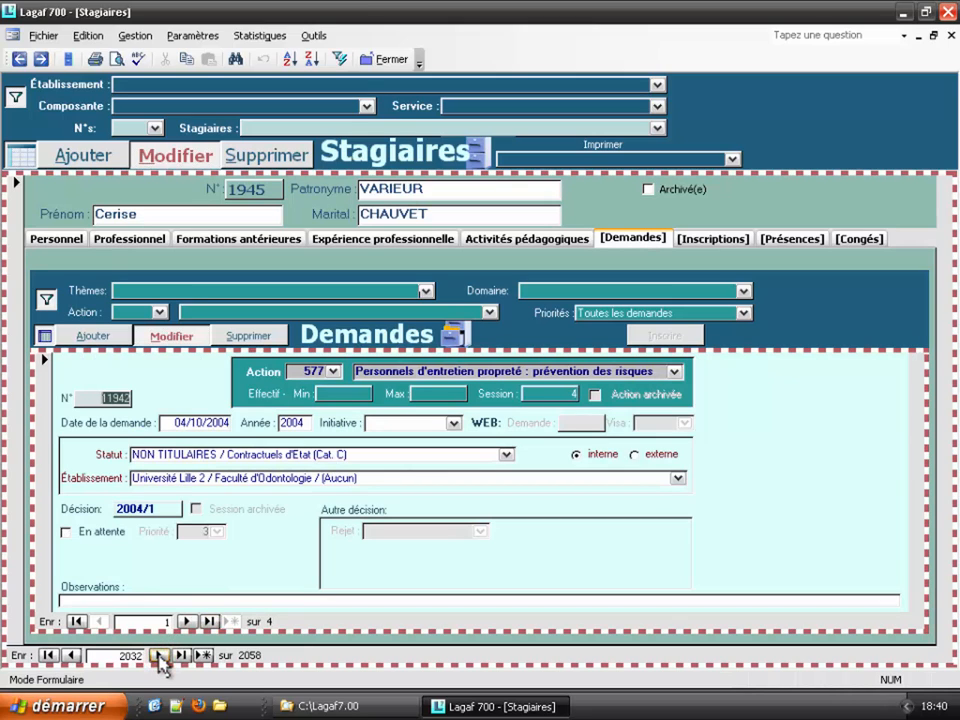
left_click(158, 655)
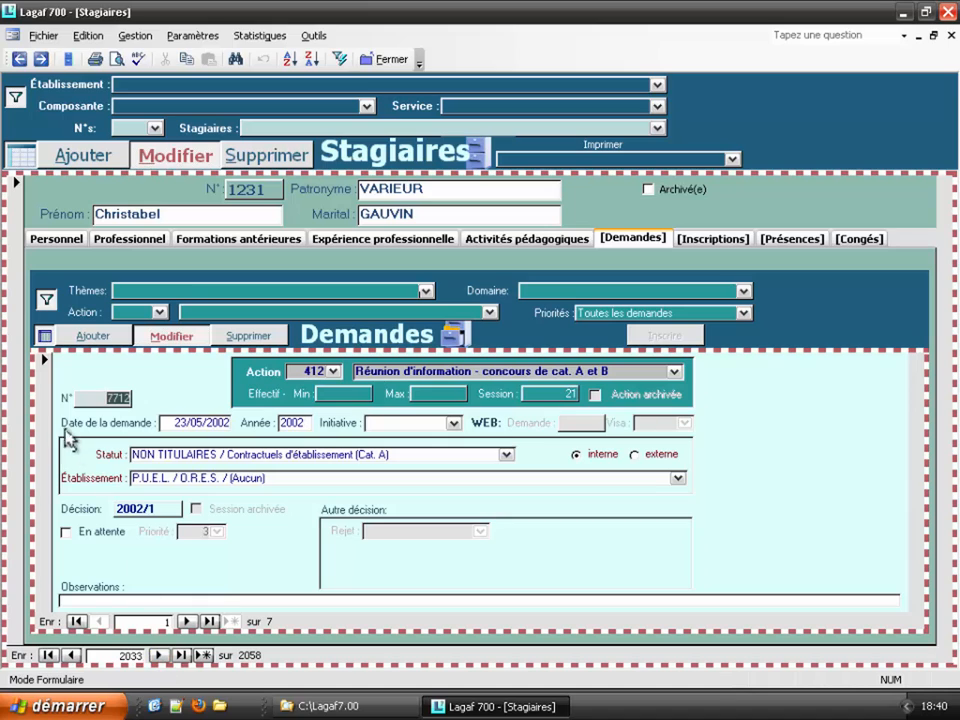
left_click(44, 335)
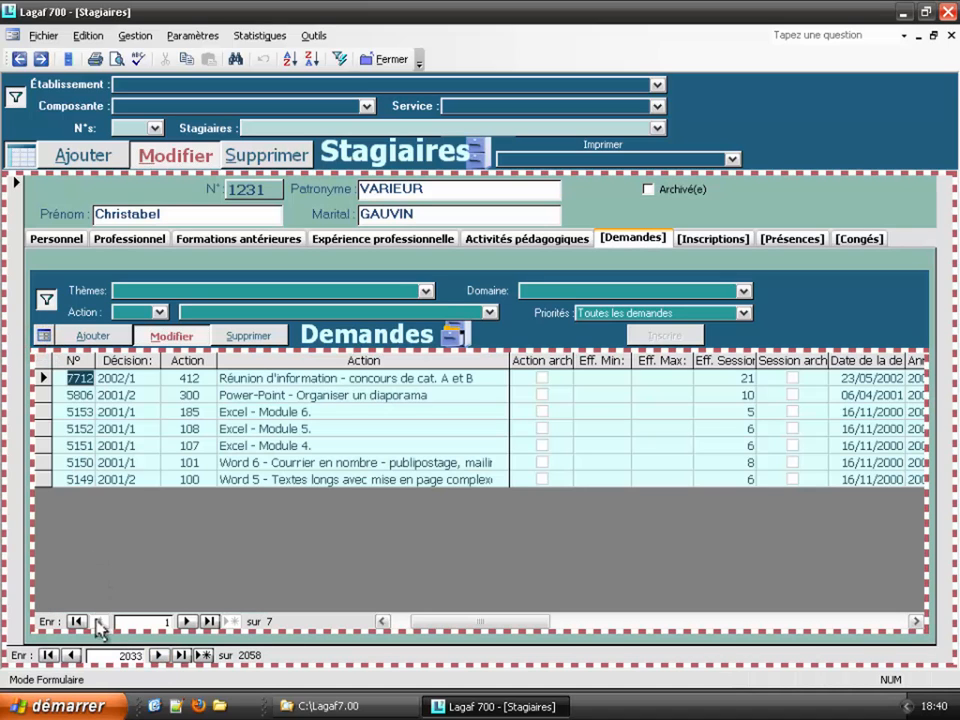
left_click(71, 655)
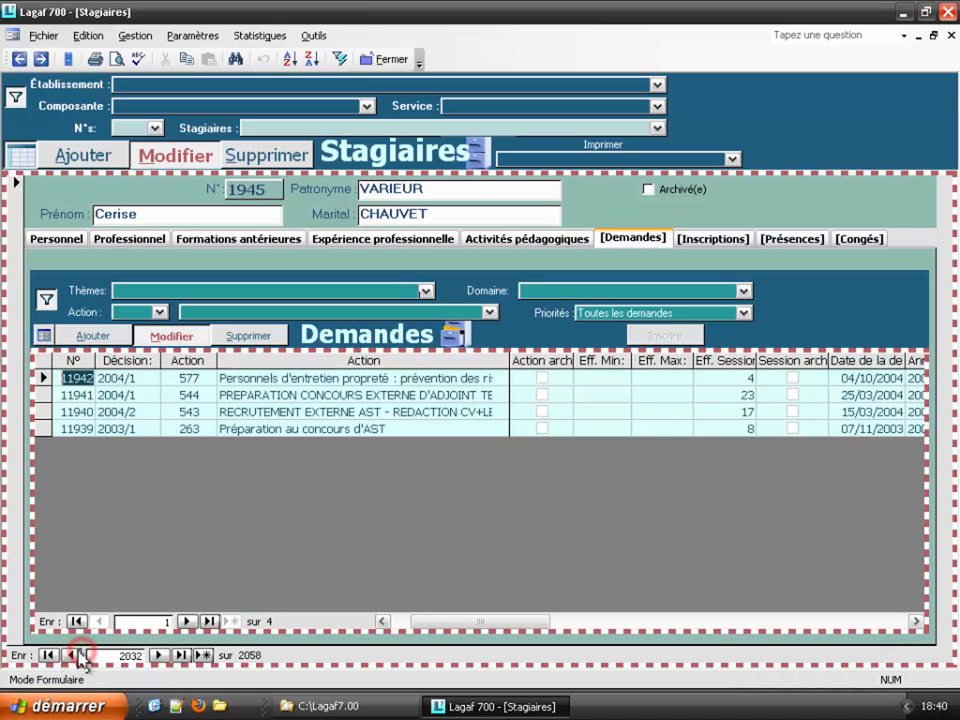
left_click(71, 655)
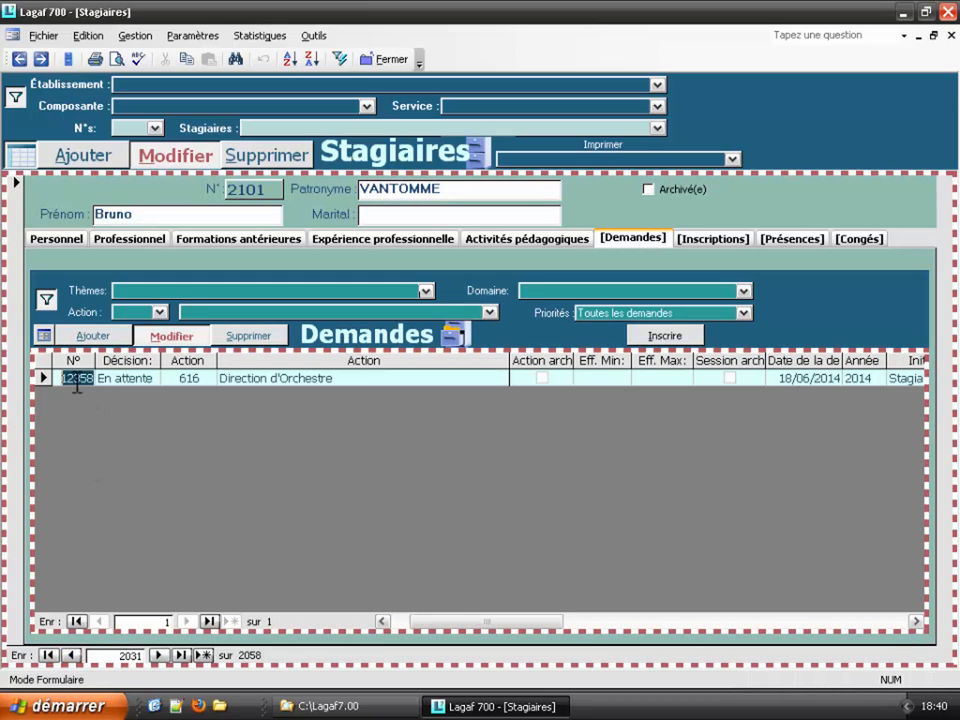
left_click(44, 335)
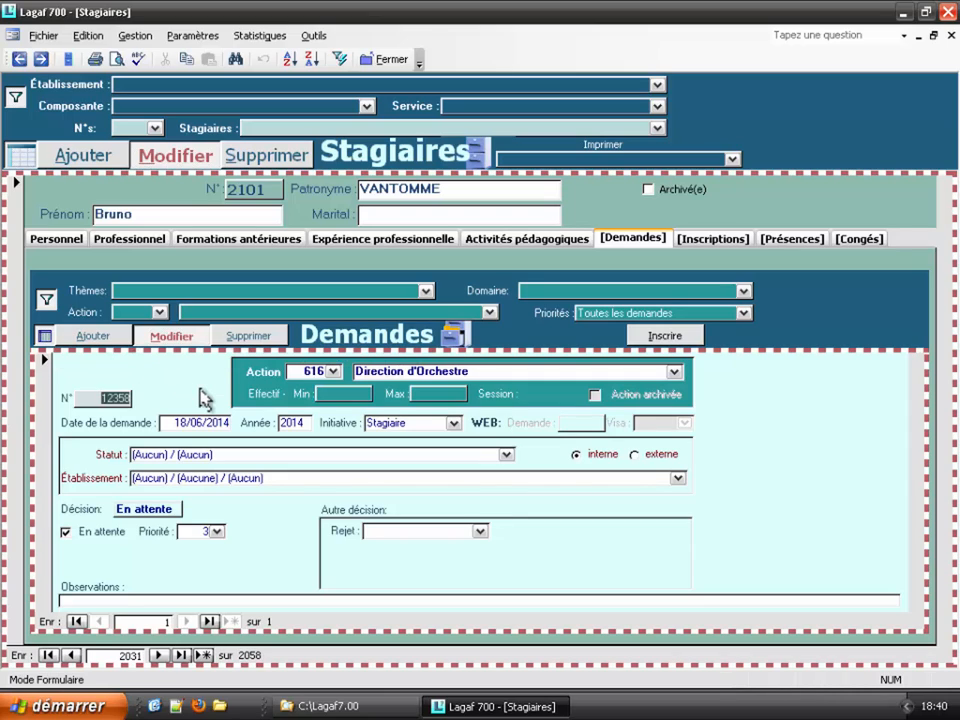
Step: Step forward to record 2035, back to 2034, and start a blank new request there
left_click(157, 656)
left_click(157, 656)
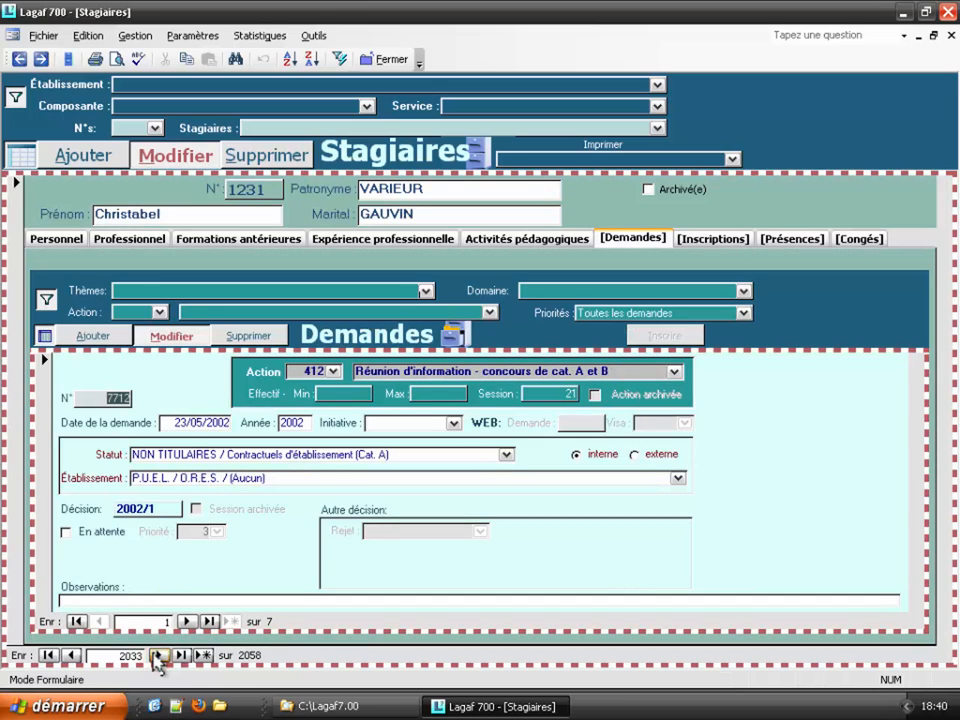
left_click(157, 656)
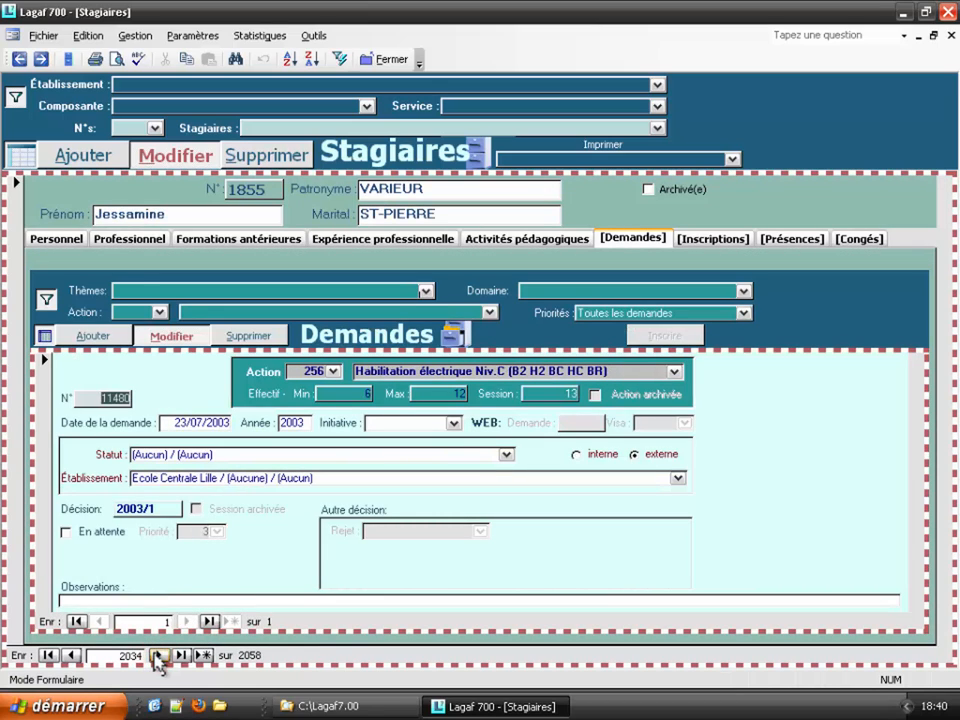
left_click(158, 656)
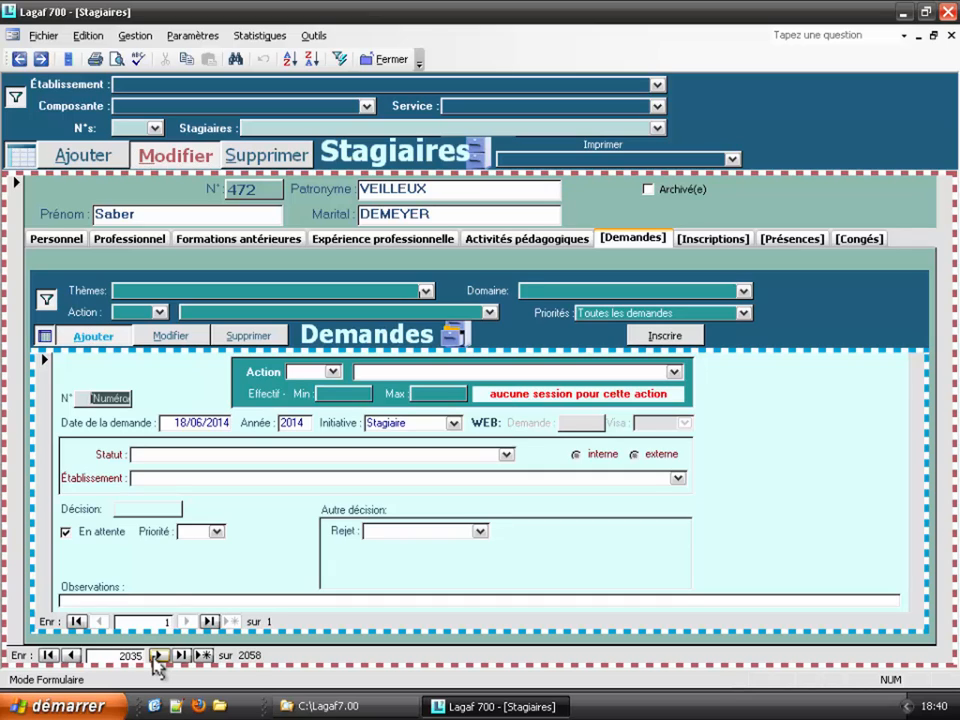
left_click(71, 656)
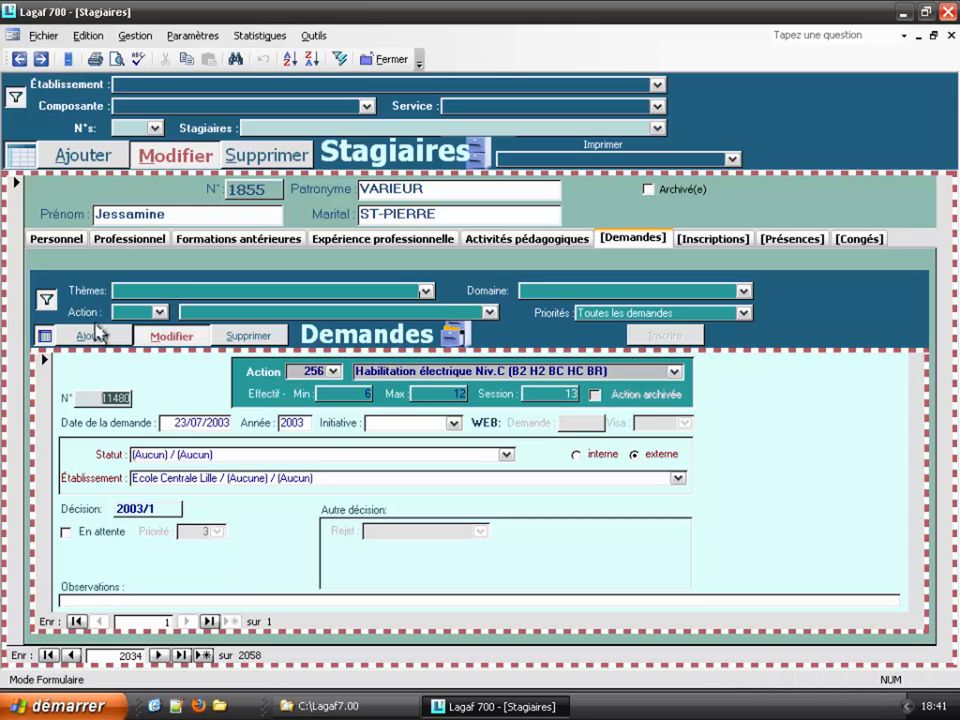
left_click(93, 336, "shift")
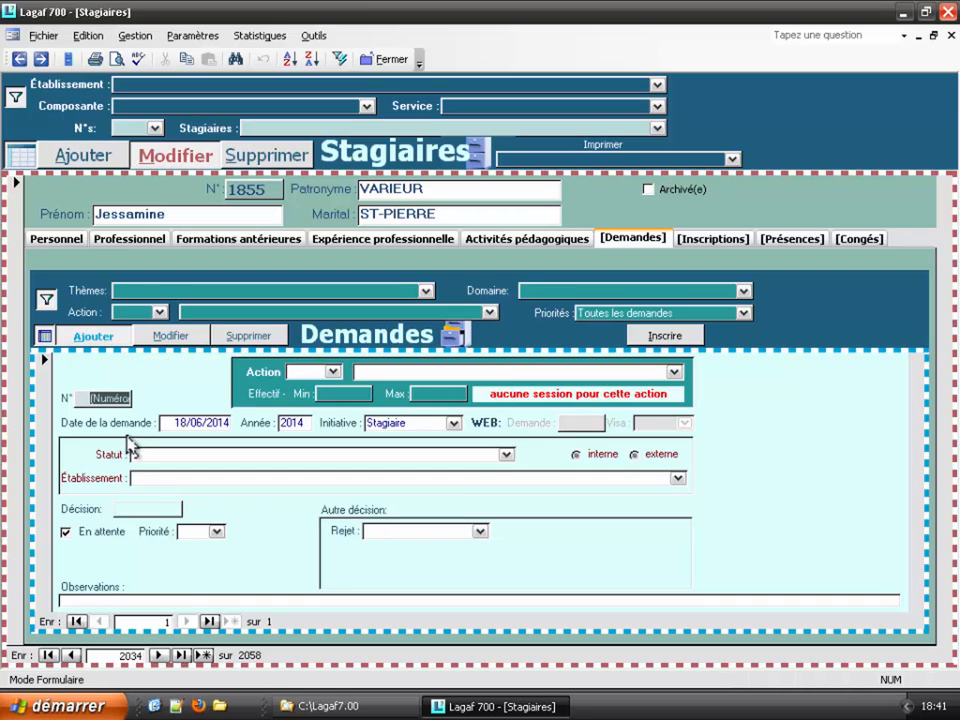
Step: Go back to record 2031 to reopen the Direction d'Orchestre request, then forward to record 2035
left_click(70, 655)
left_click(70, 655)
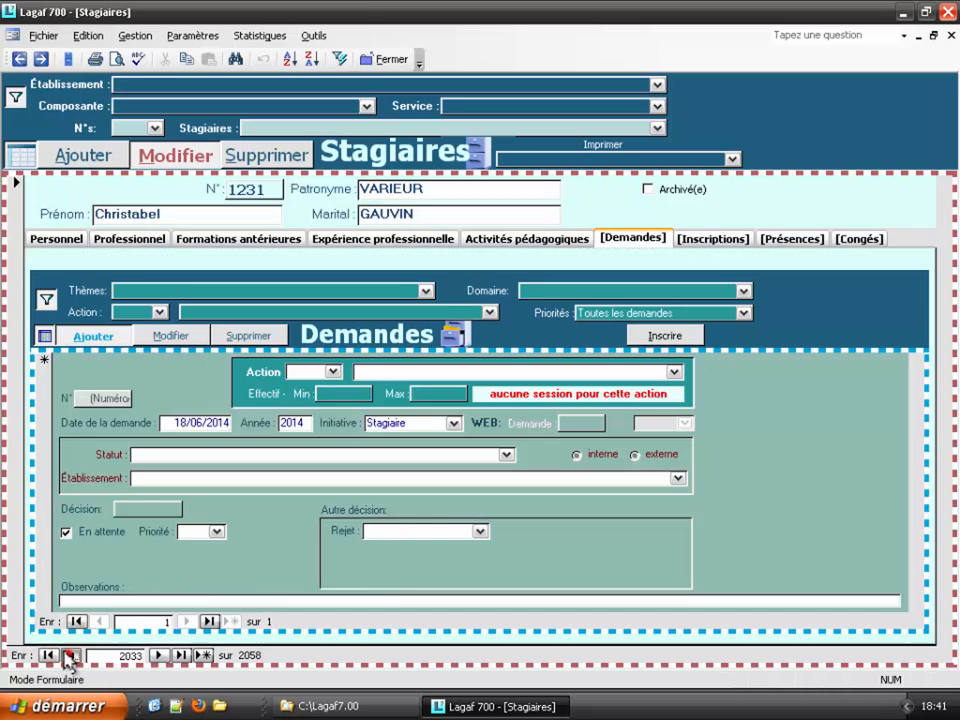
left_click(70, 655)
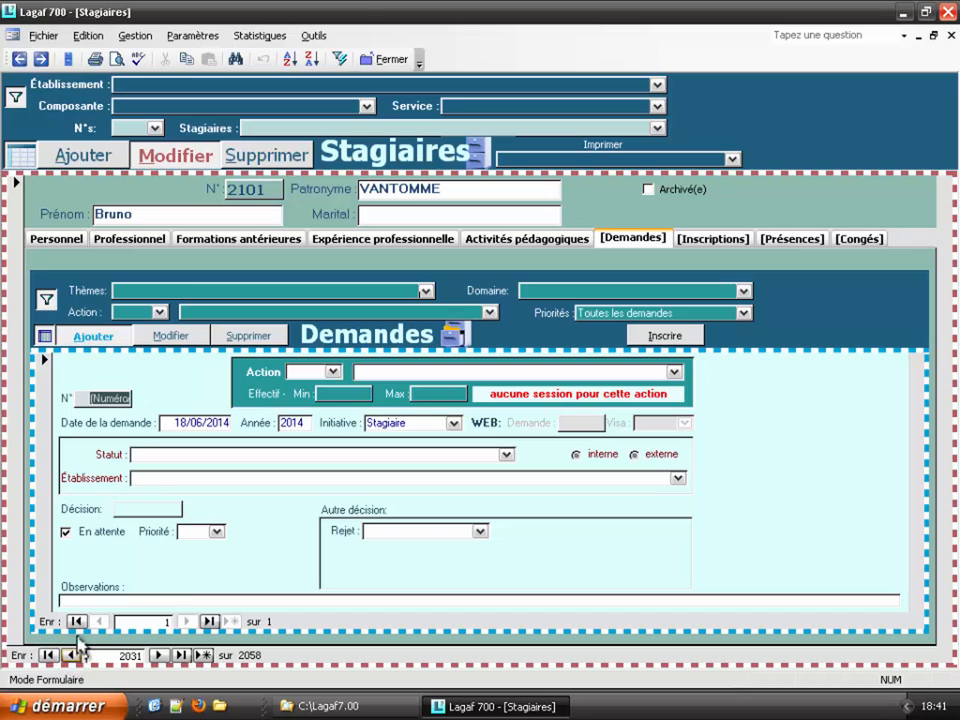
left_click(173, 337, "shift")
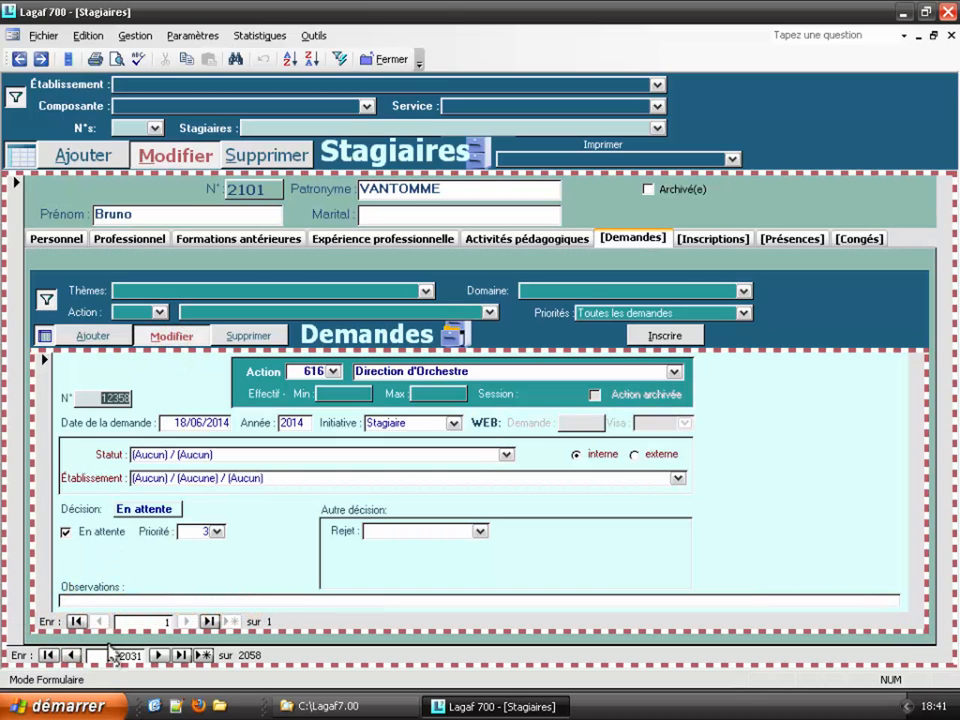
left_click(158, 656)
left_click(158, 656)
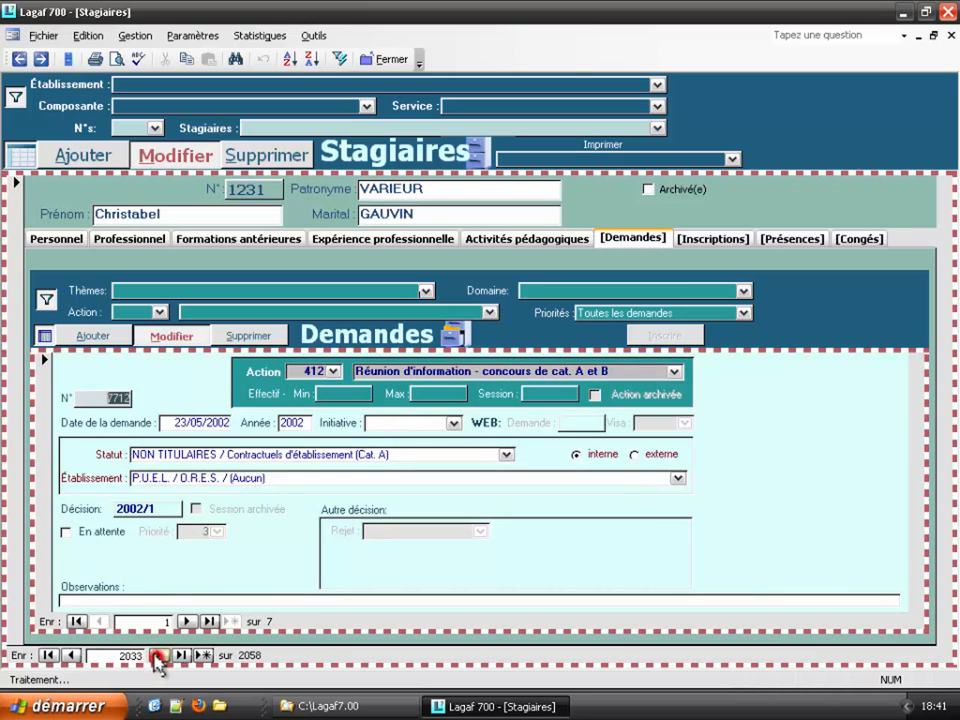
left_click(158, 656)
left_click(158, 656)
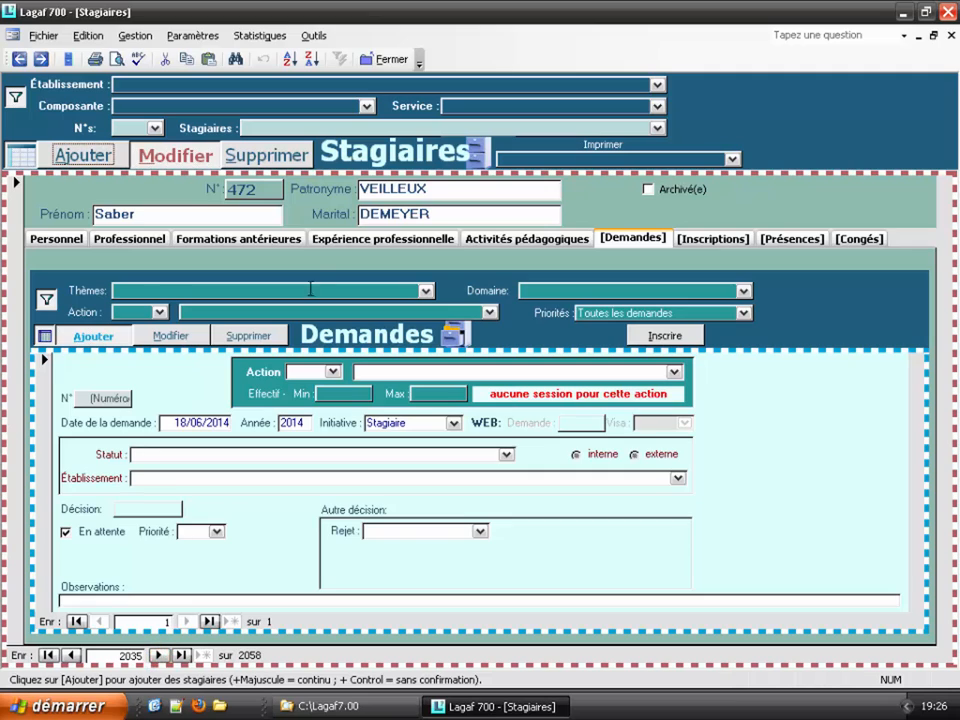
Step: Look up the new trainee by name to load record 2101, then open the requests-per-trainee form
left_click(277, 126)
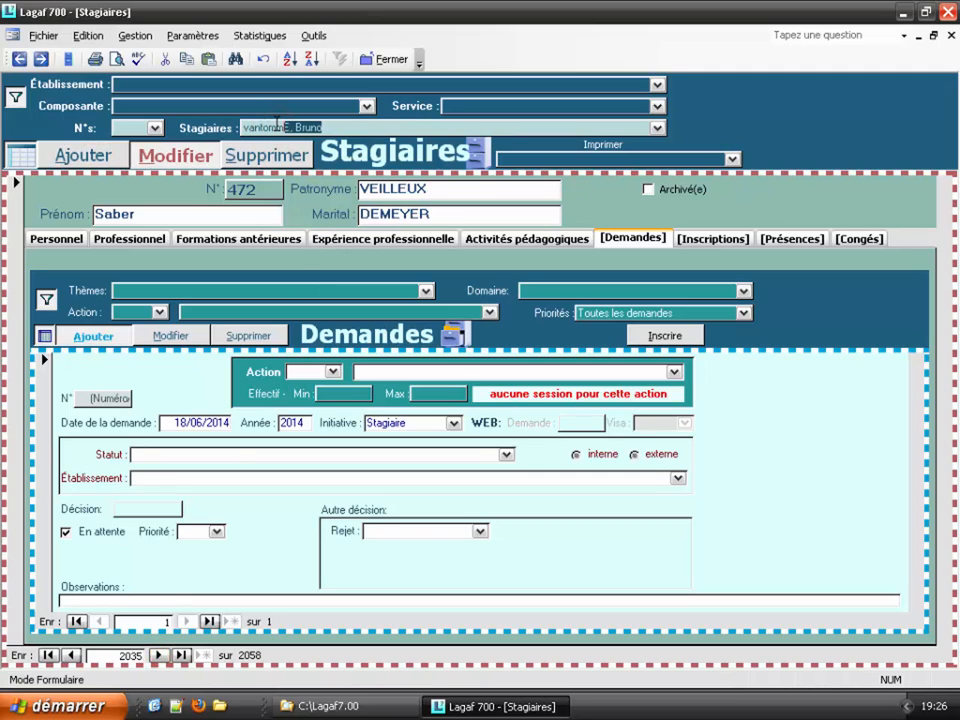
key("Return")
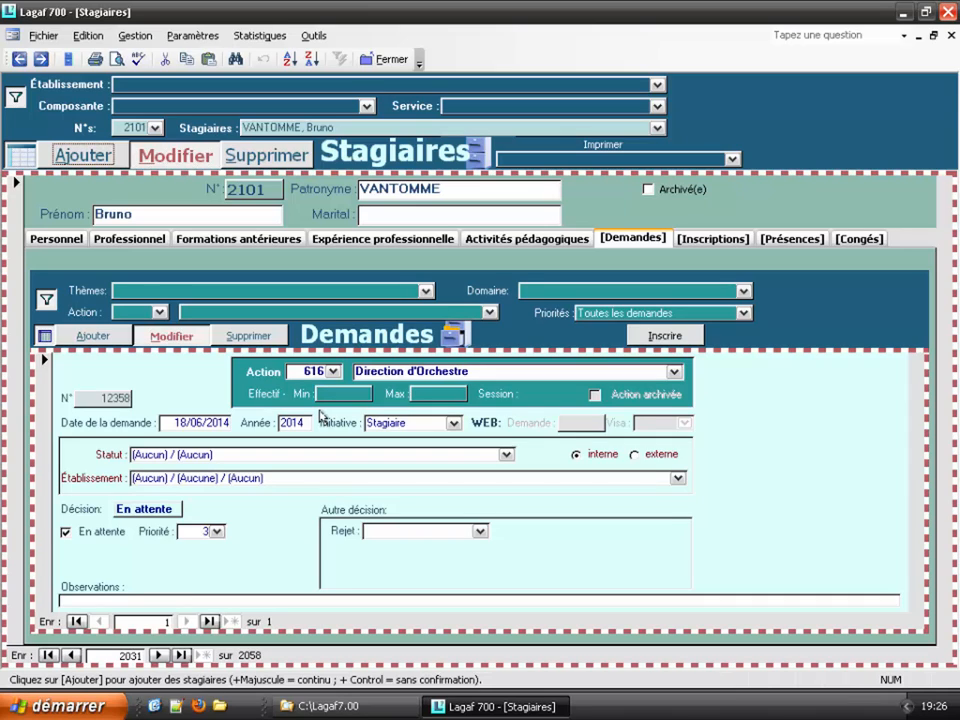
left_click(133, 36)
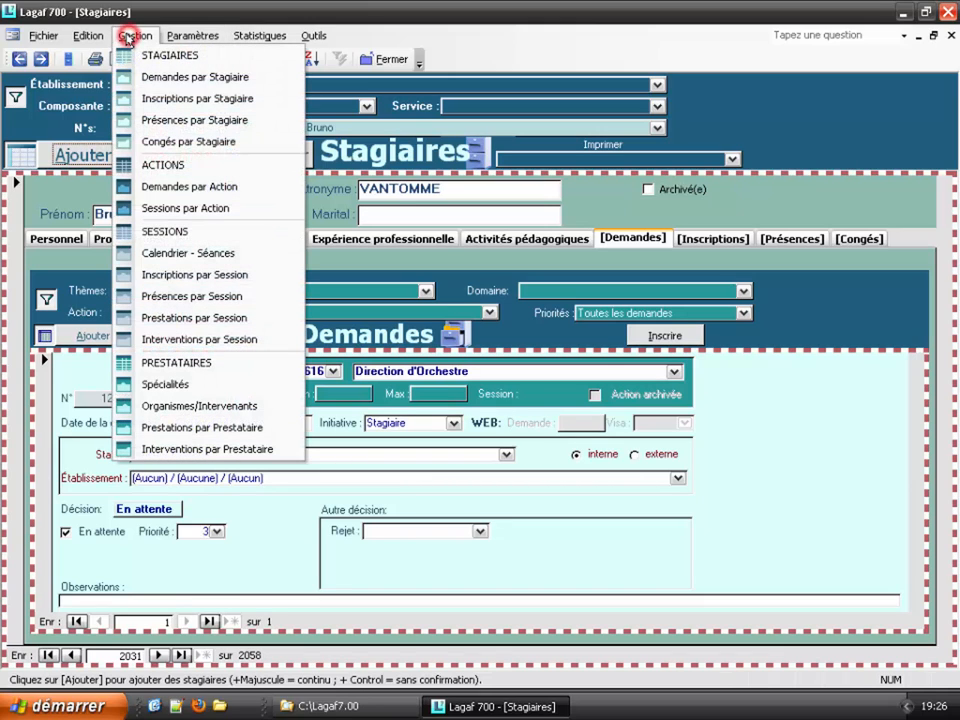
left_click(166, 78)
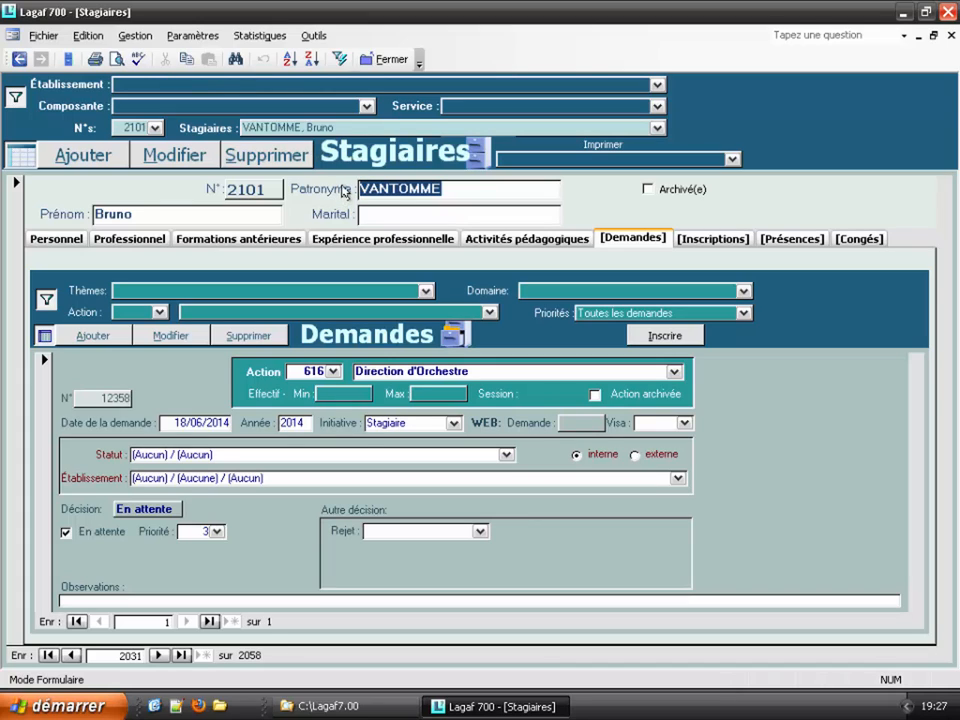
Step: Look up a second trainee (record 2102), toggle between records 2101 and 2102, ending on 2101
left_click(250, 127)
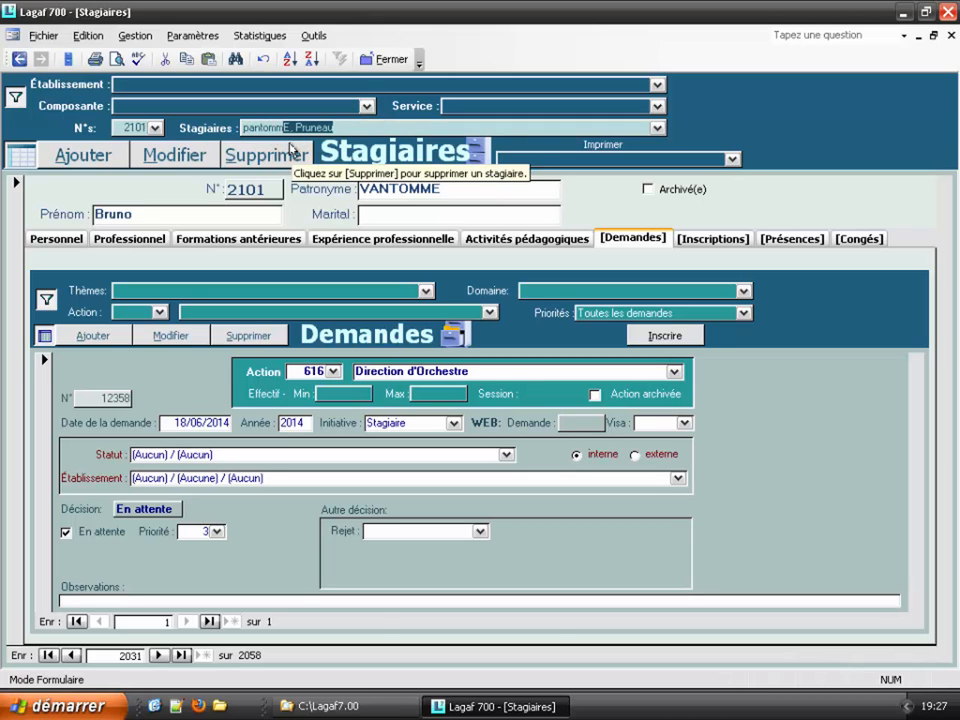
key("Return")
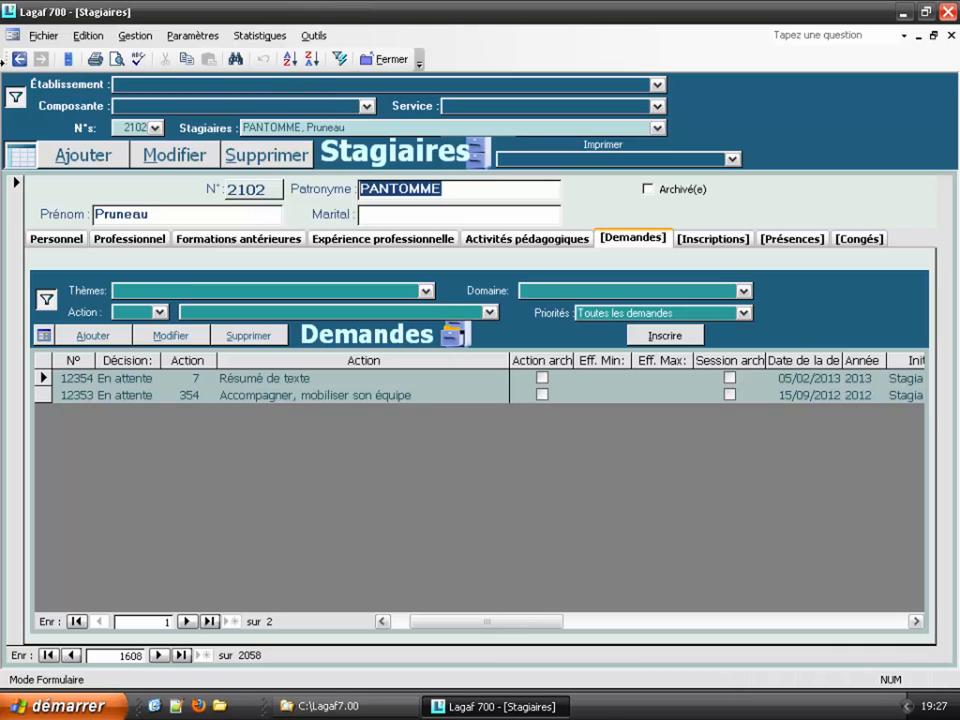
left_click(19, 59)
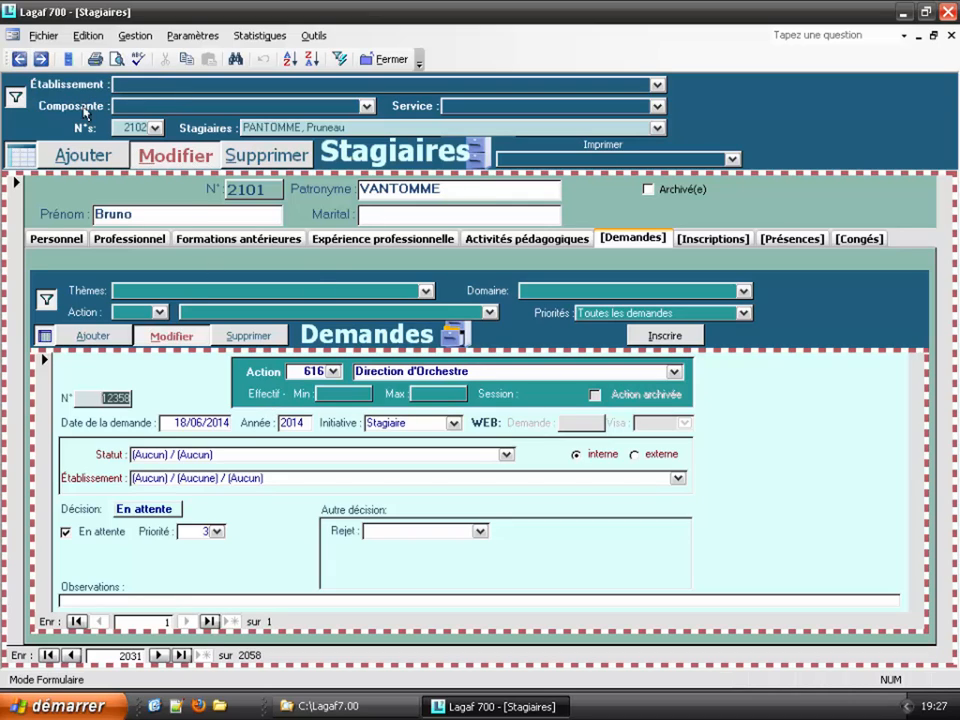
left_click(41, 59)
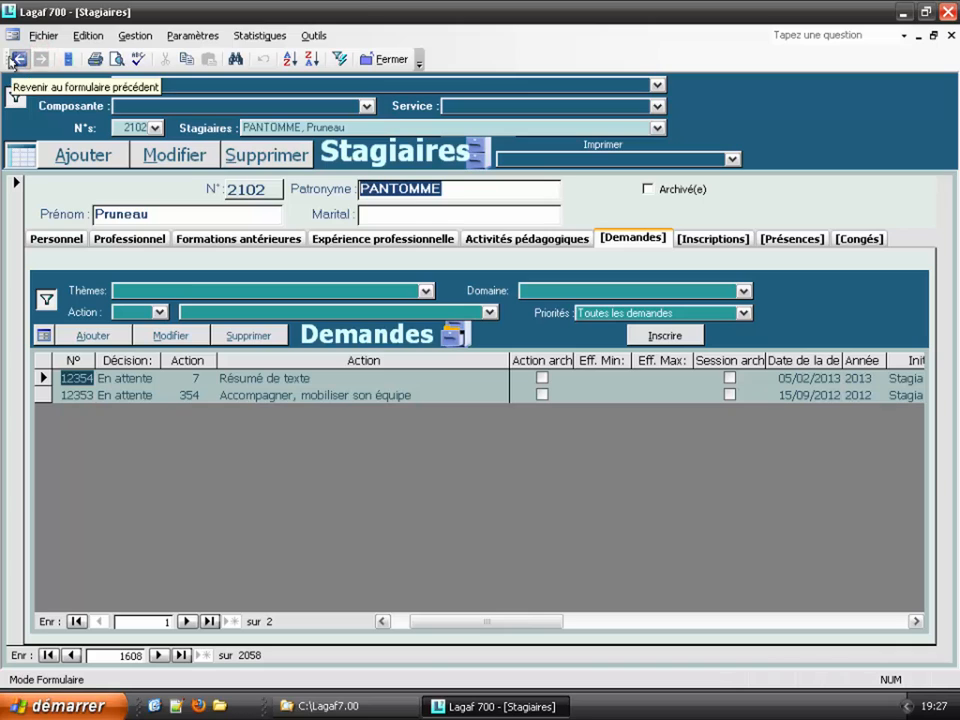
left_click(19, 59)
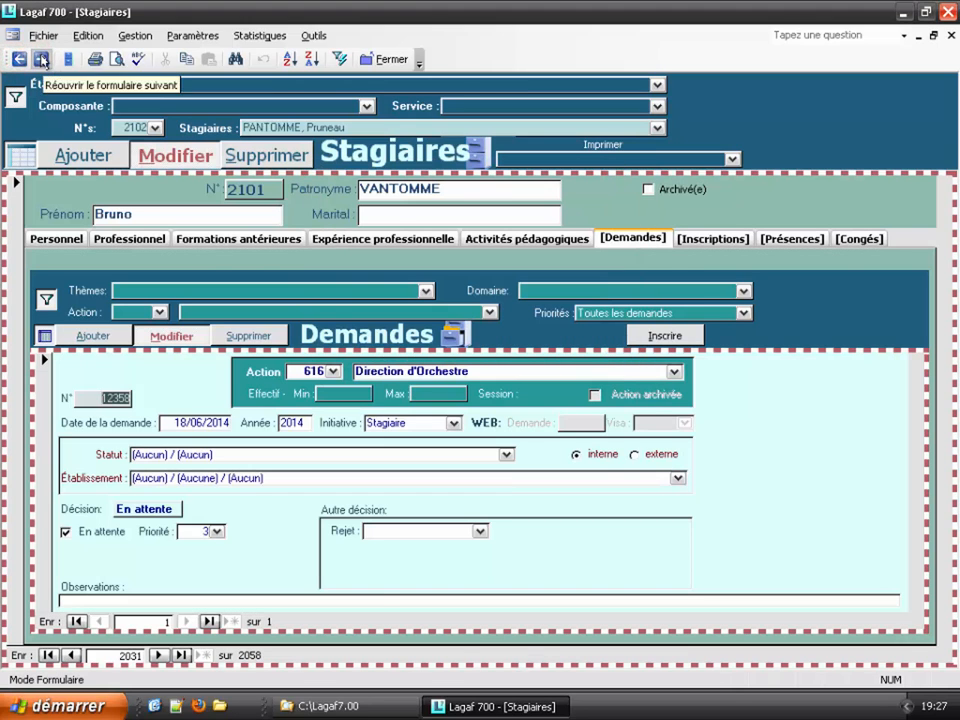
left_click(41, 59)
left_click(20, 60)
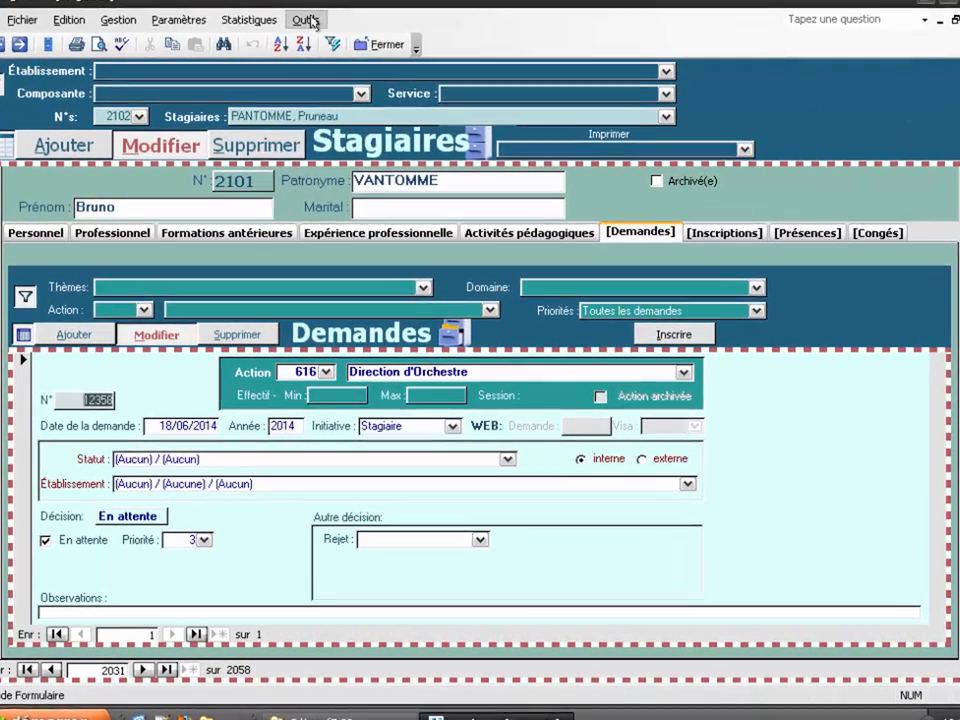
left_click(314, 35)
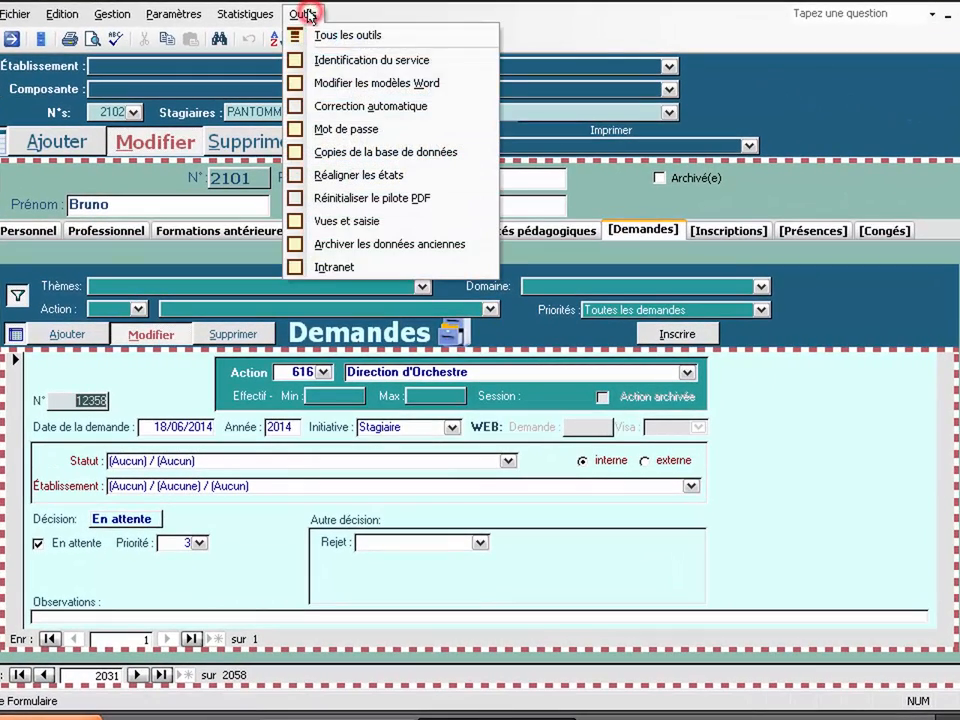
Step: Reconnect to the shared central database through Copies de la base de données
left_click(356, 152)
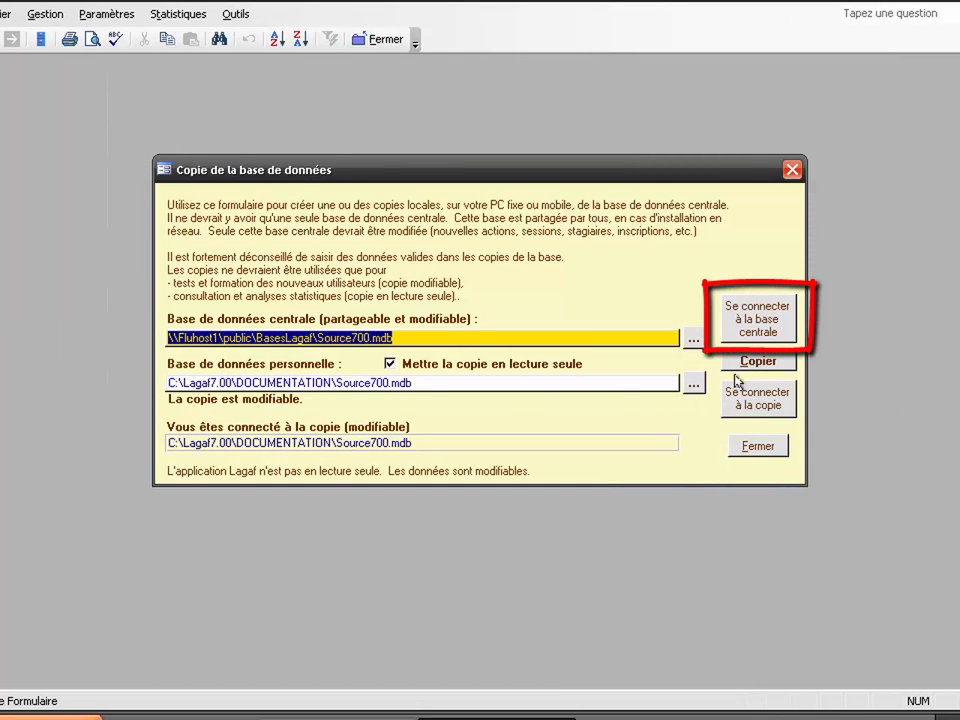
left_click(758, 322)
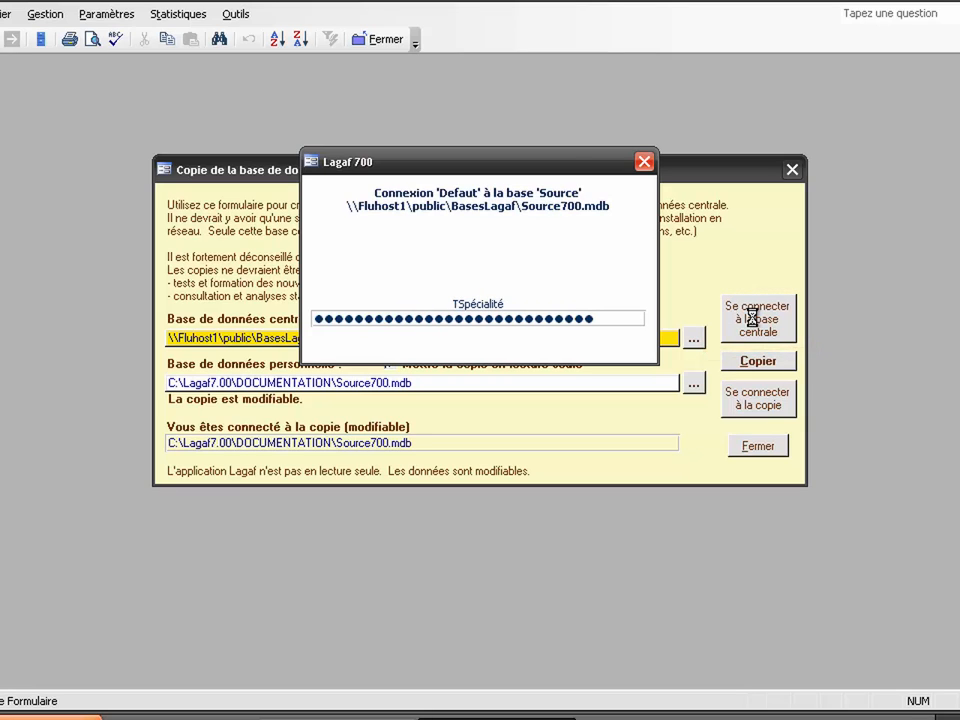
left_click(752, 448)
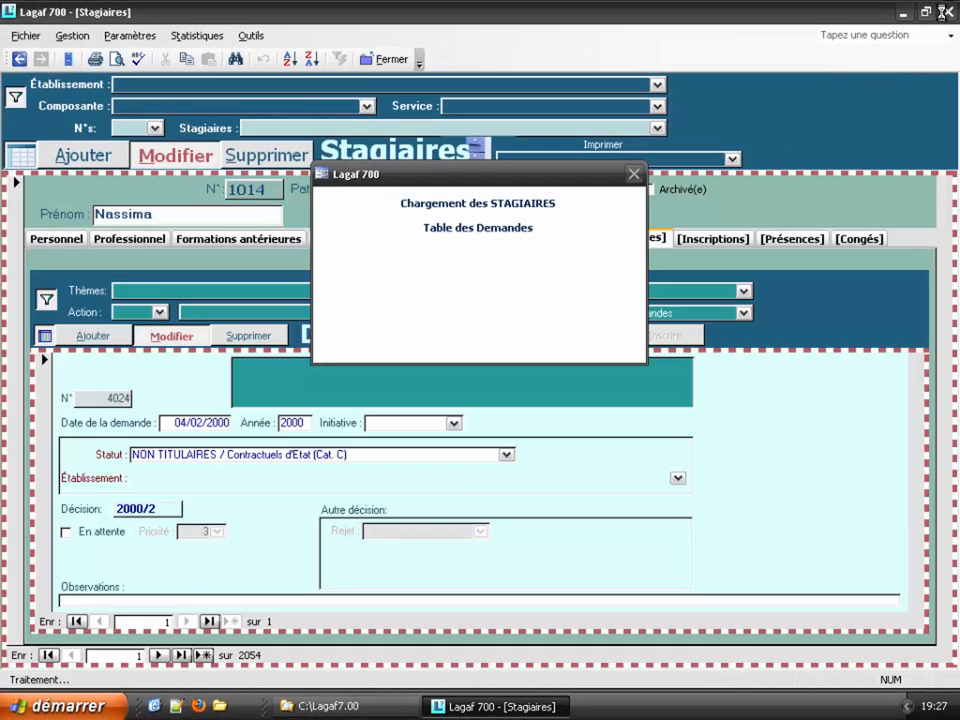
Step: Quit Lagaf without compacting or backing up the database
left_click(945, 17)
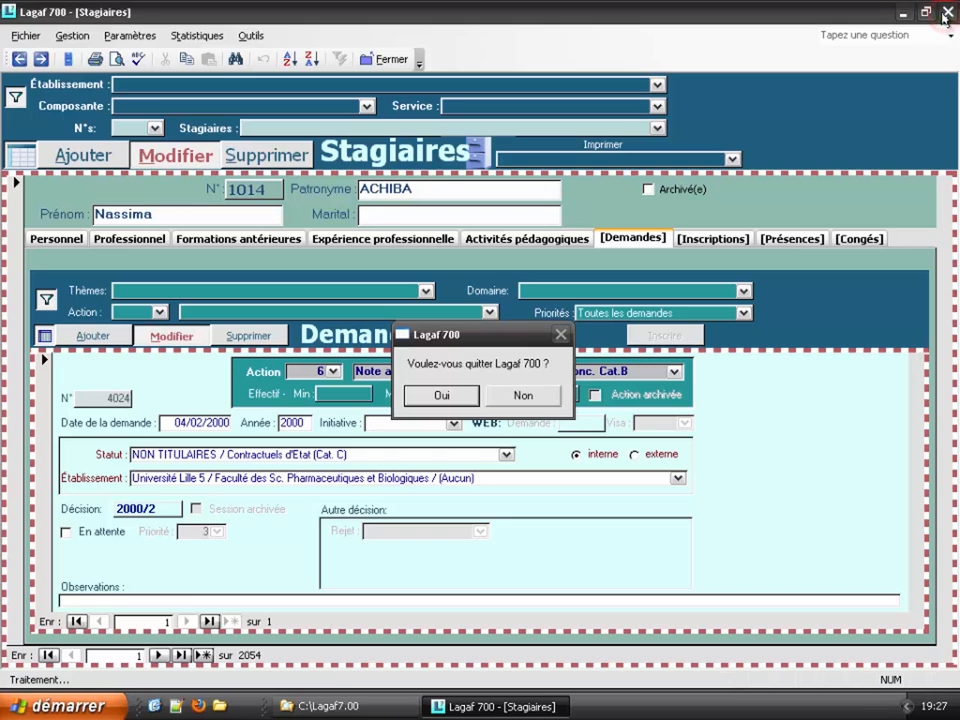
left_click(440, 395)
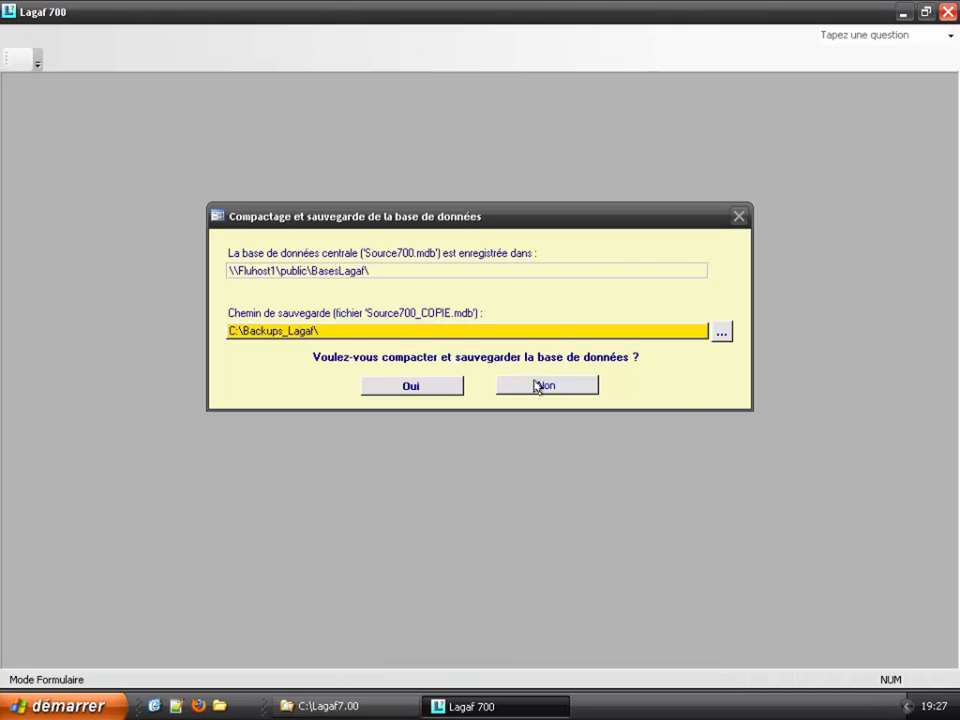
left_click(537, 385)
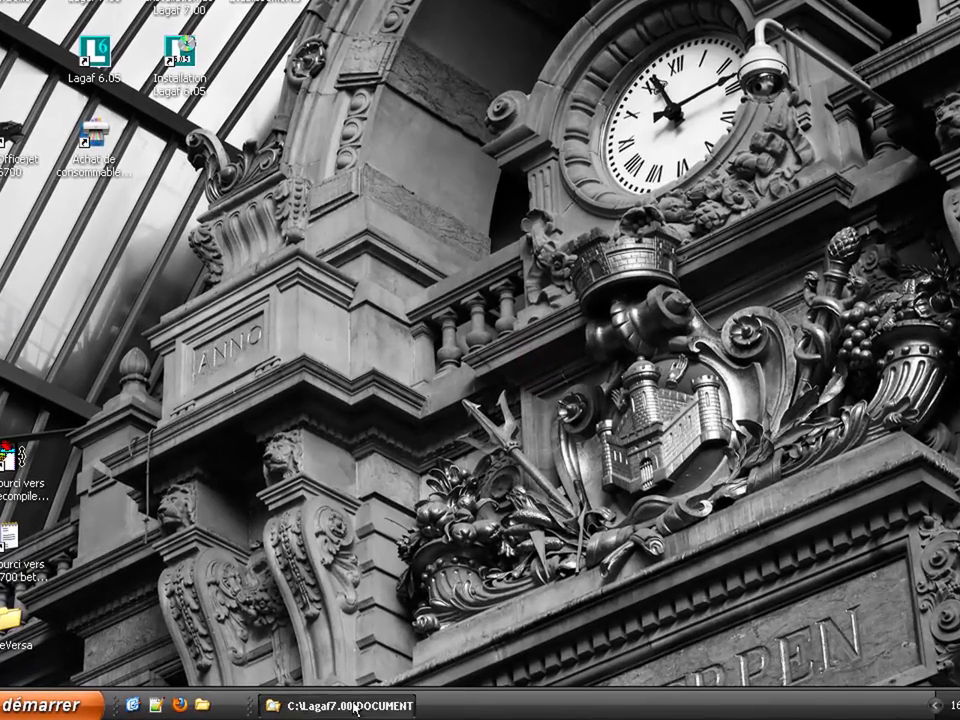
Step: Delete Source700.mdb from the DOCUMENTATION folder, sending it to the Recycle Bin
left_click(356, 707)
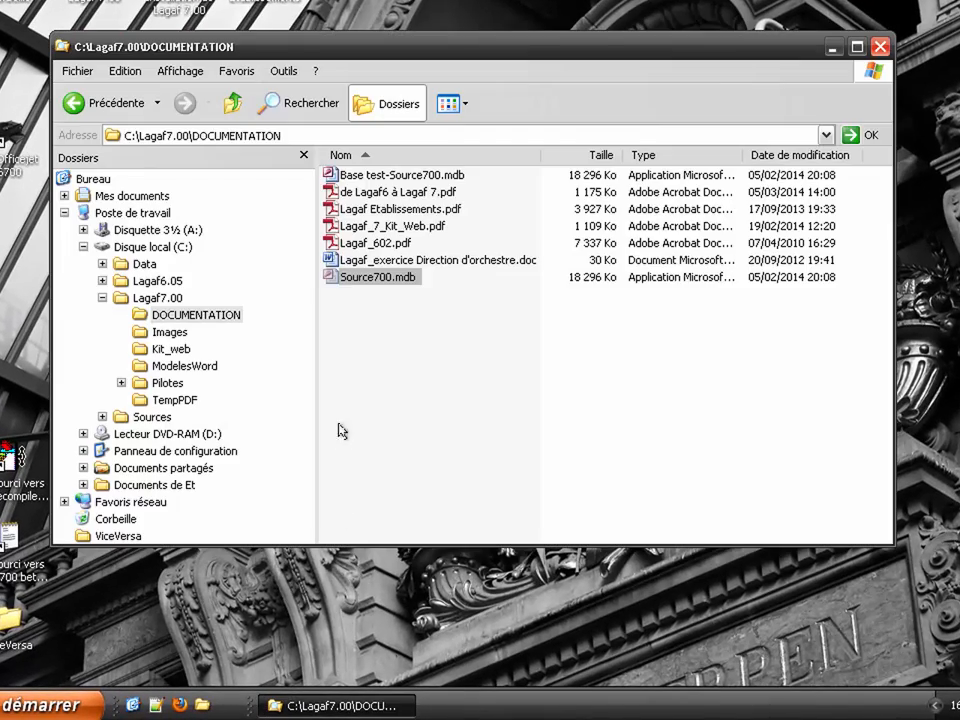
right_click(345, 277)
left_click(336, 283)
right_click(339, 282)
left_click(379, 490)
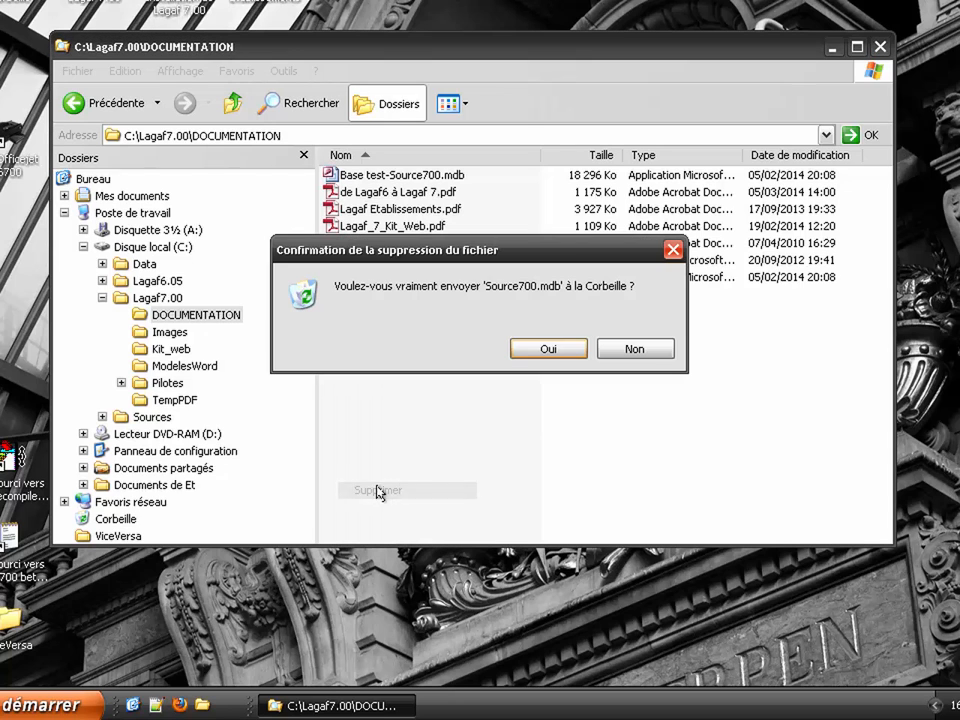
left_click(542, 353)
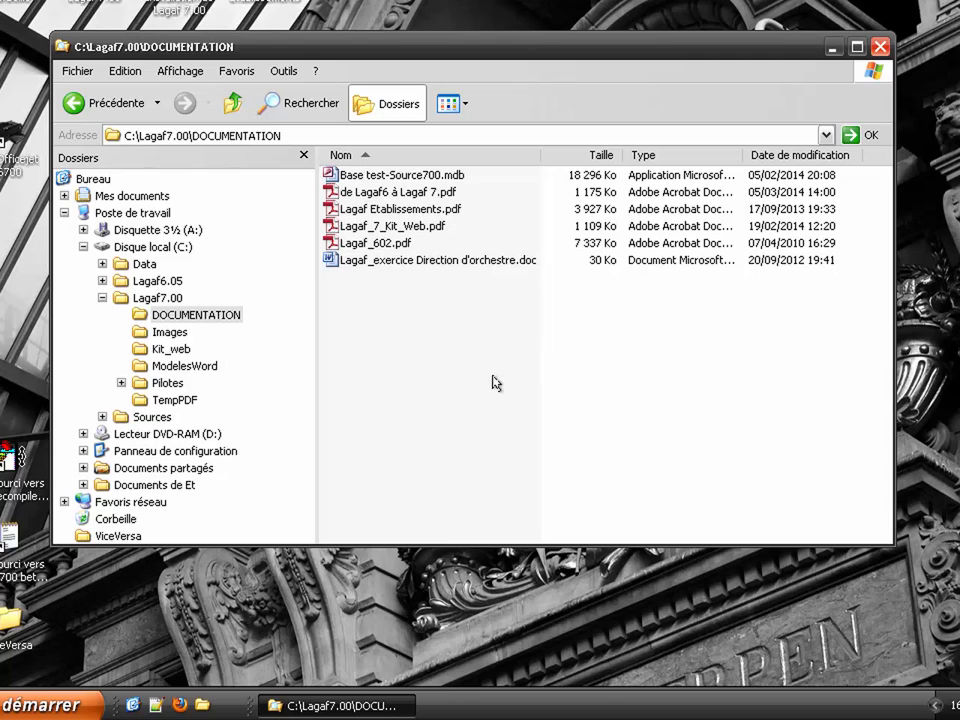
double_click(379, 243)
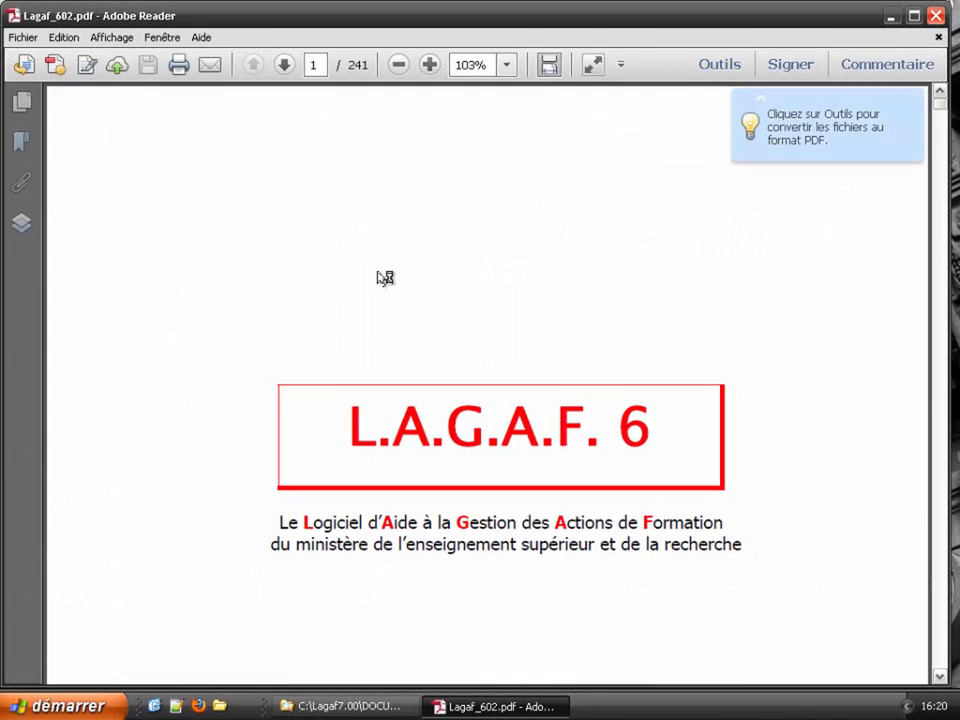
scroll(385, 278, "down", 10)
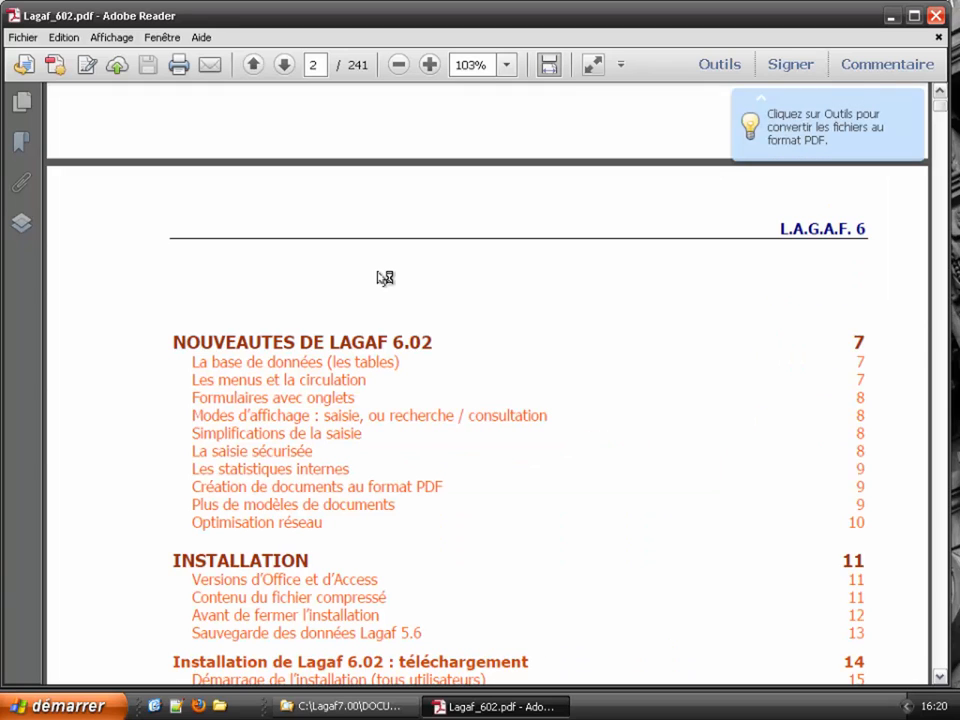
scroll(385, 278, "down", 15)
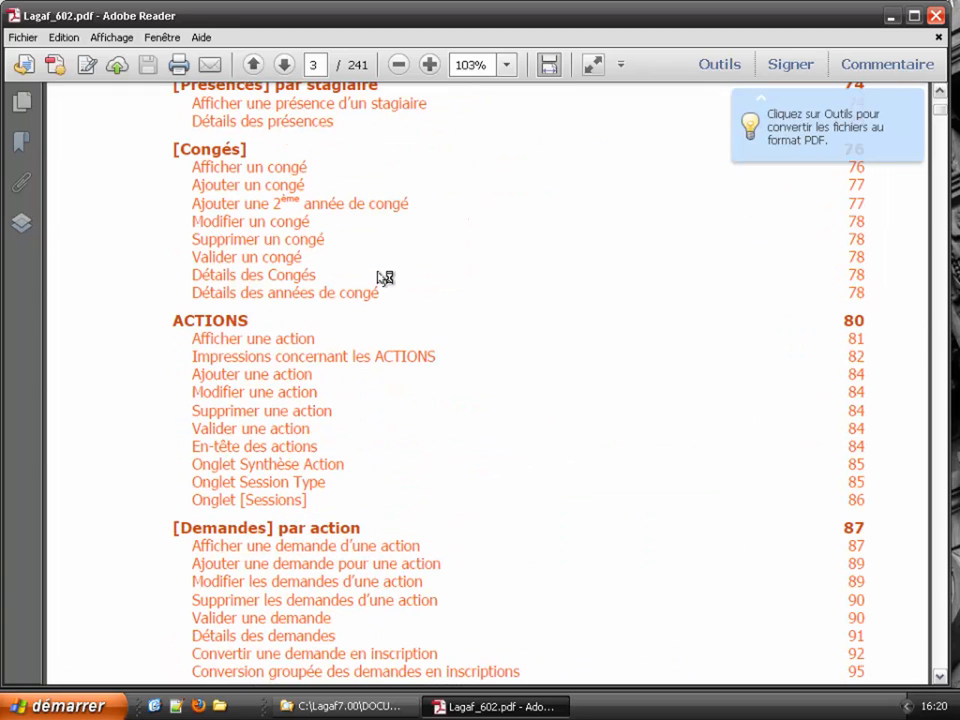
scroll(385, 278, "down", 15)
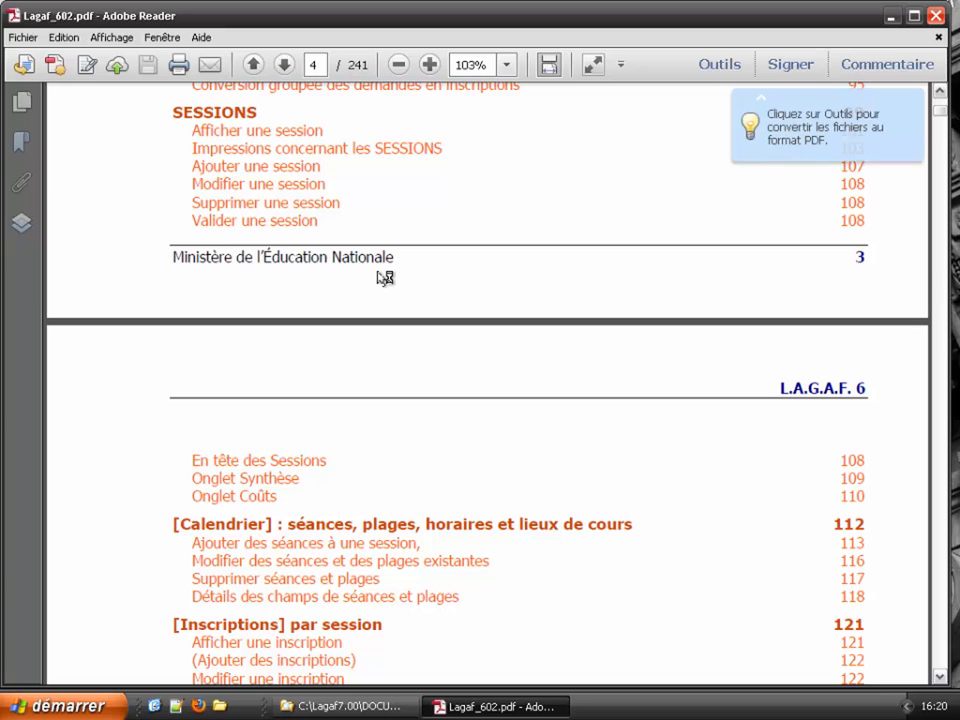
scroll(385, 278, "down", 15)
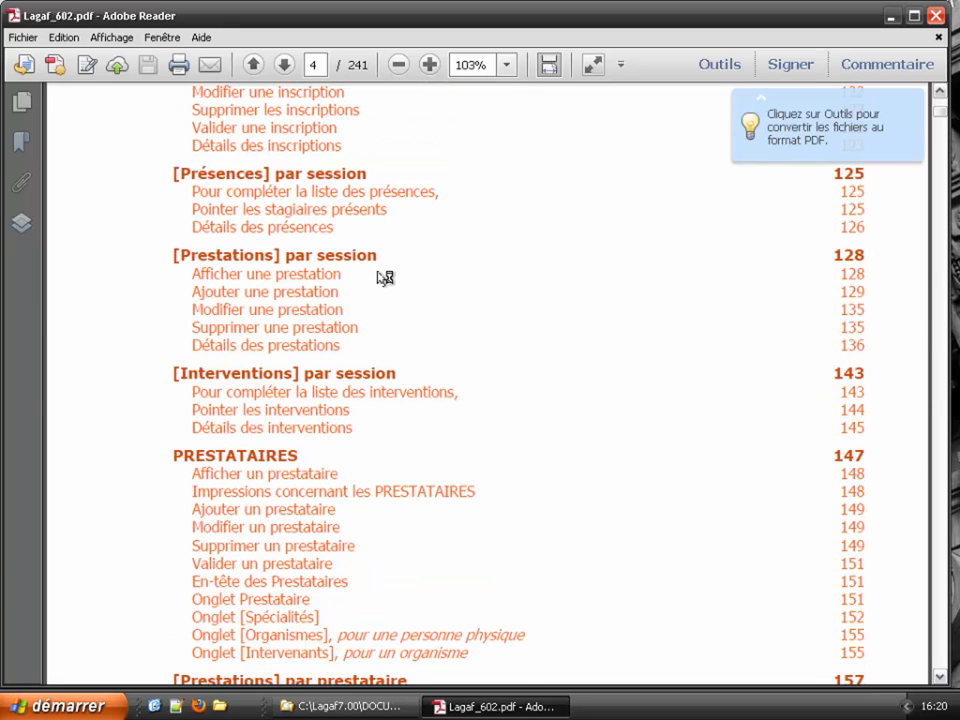
scroll(385, 278, "down", 15)
scroll(385, 278, "down", 15)
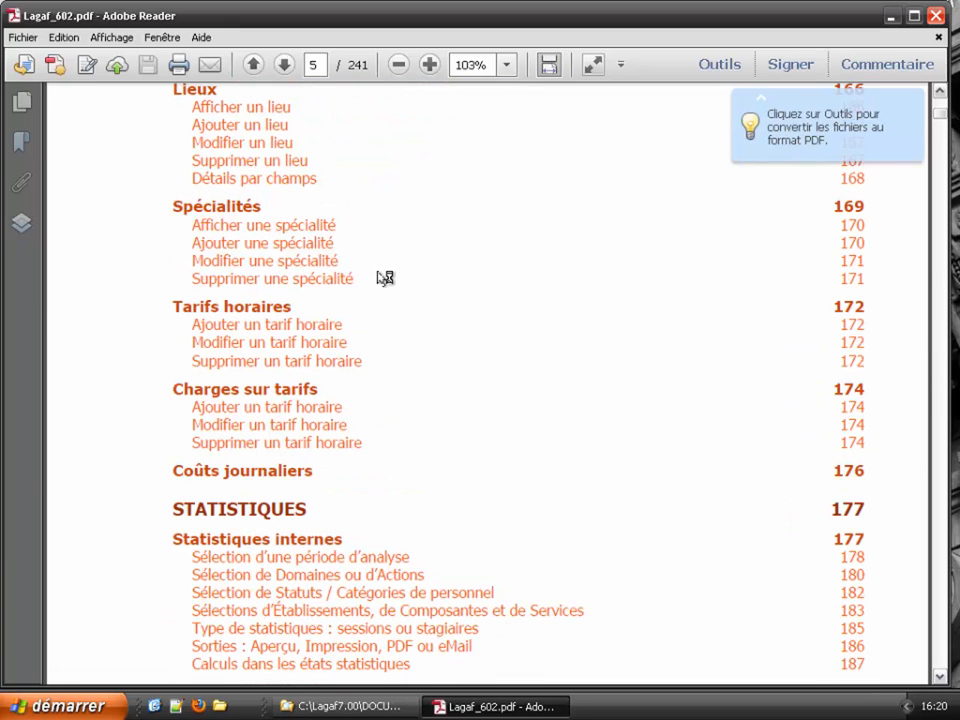
scroll(385, 278, "down", 15)
scroll(385, 278, "down", 15)
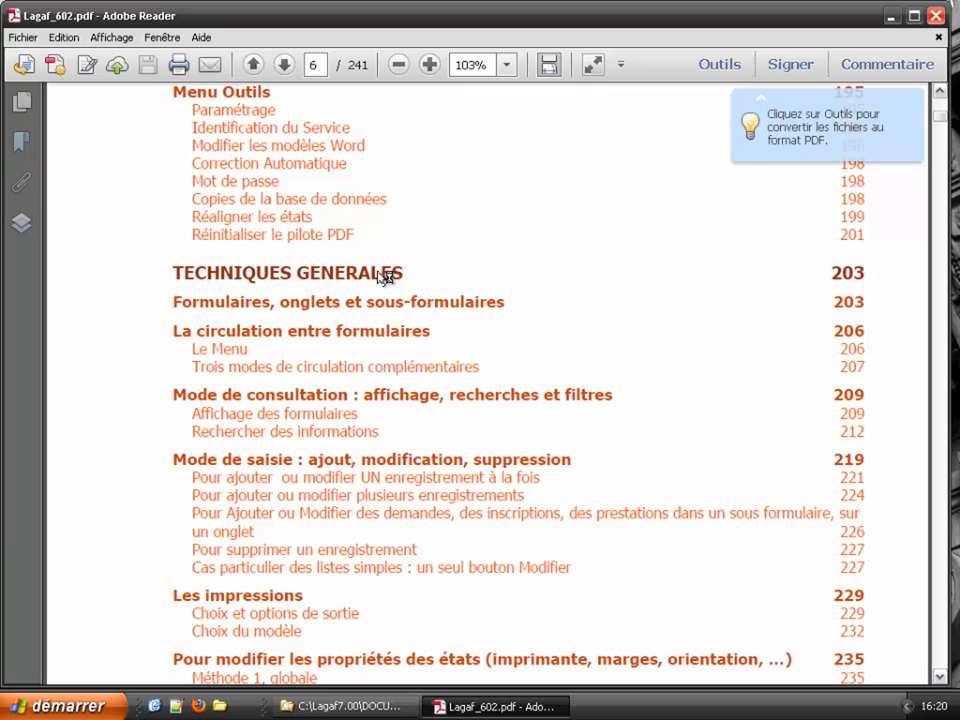
left_click(372, 311)
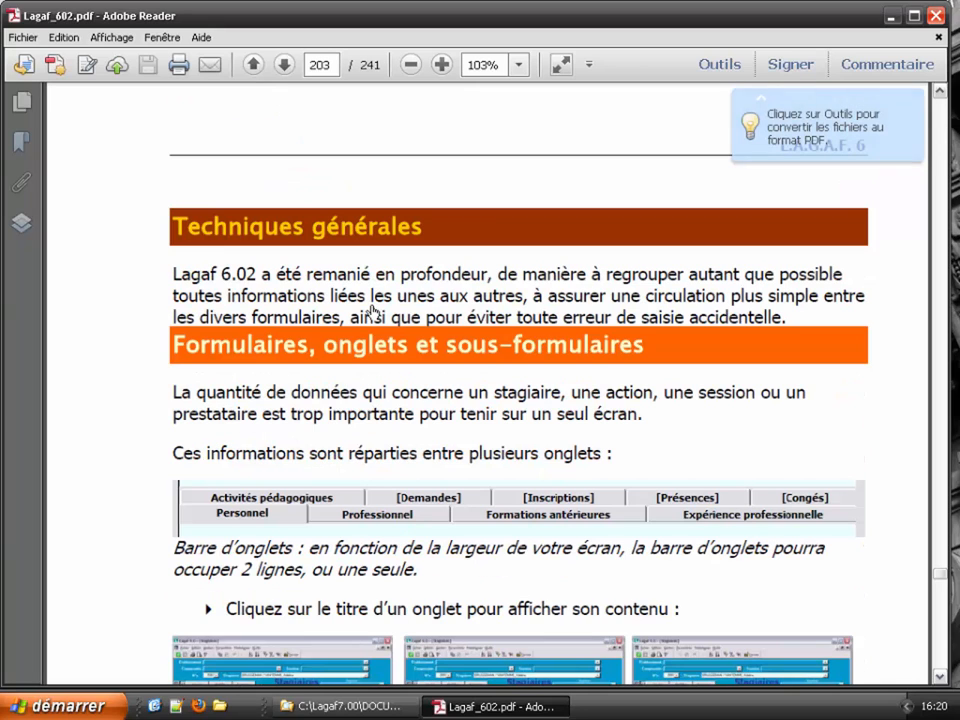
scroll(372, 311, "down", 15)
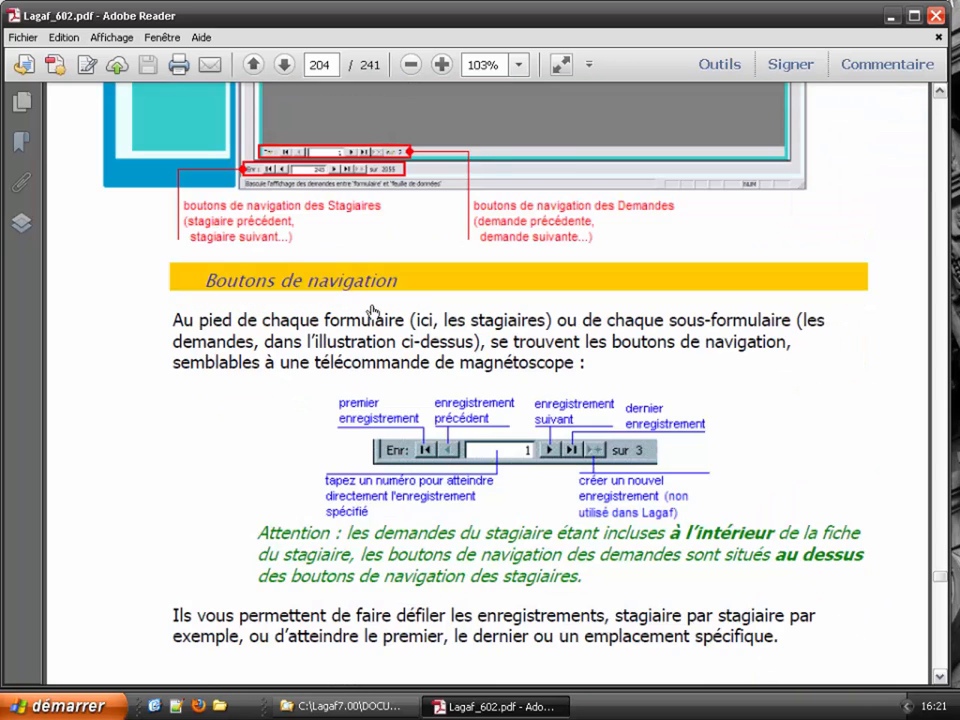
scroll(373, 313, "down", 5)
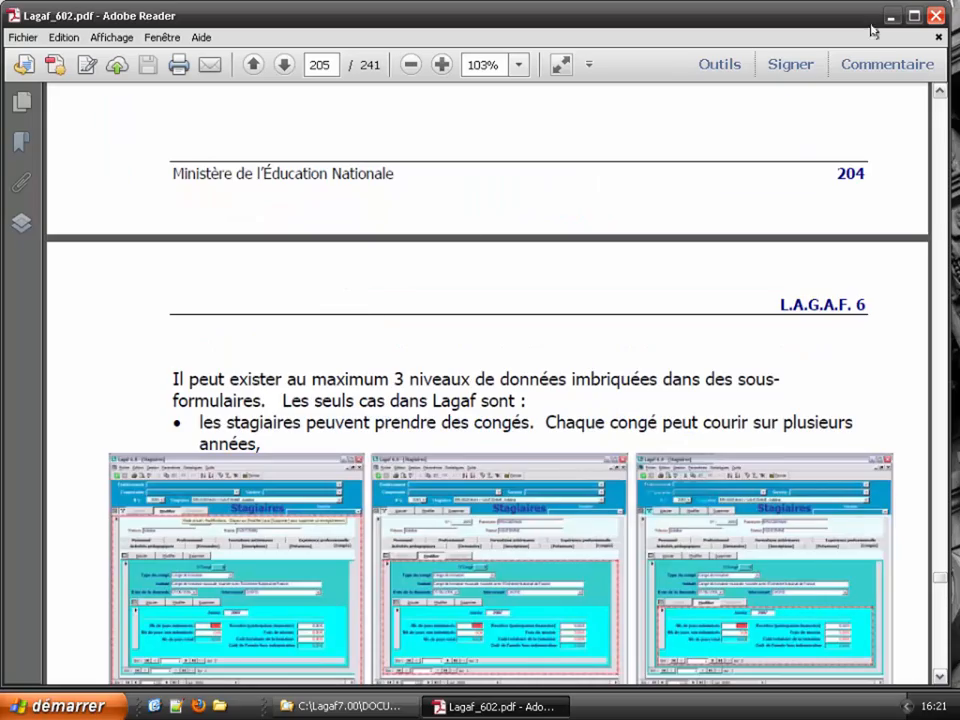
left_click(936, 16)
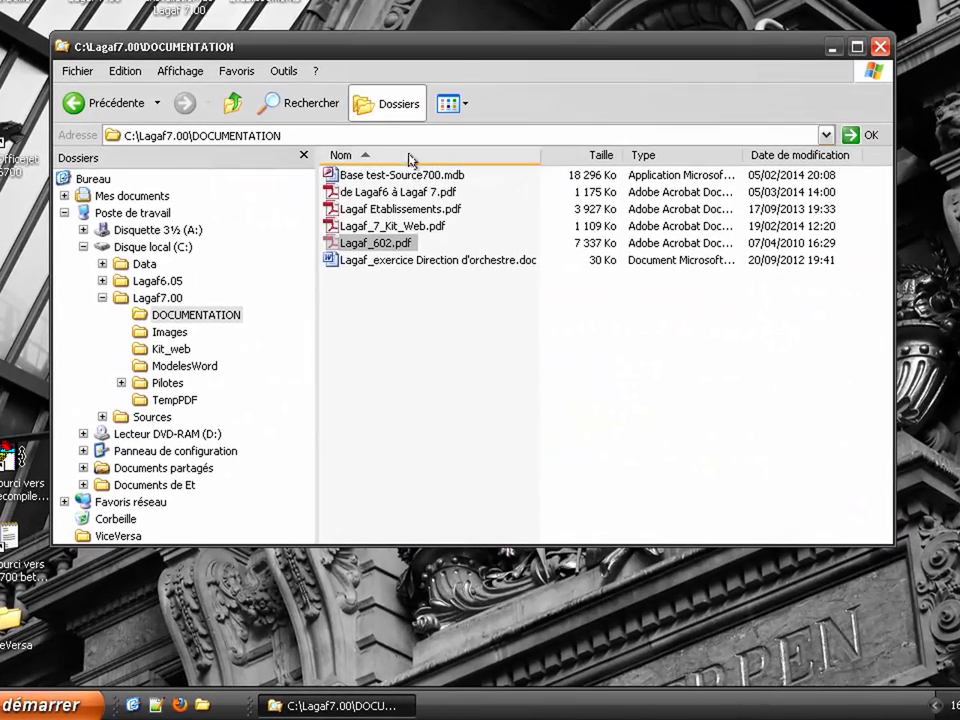
double_click(367, 199)
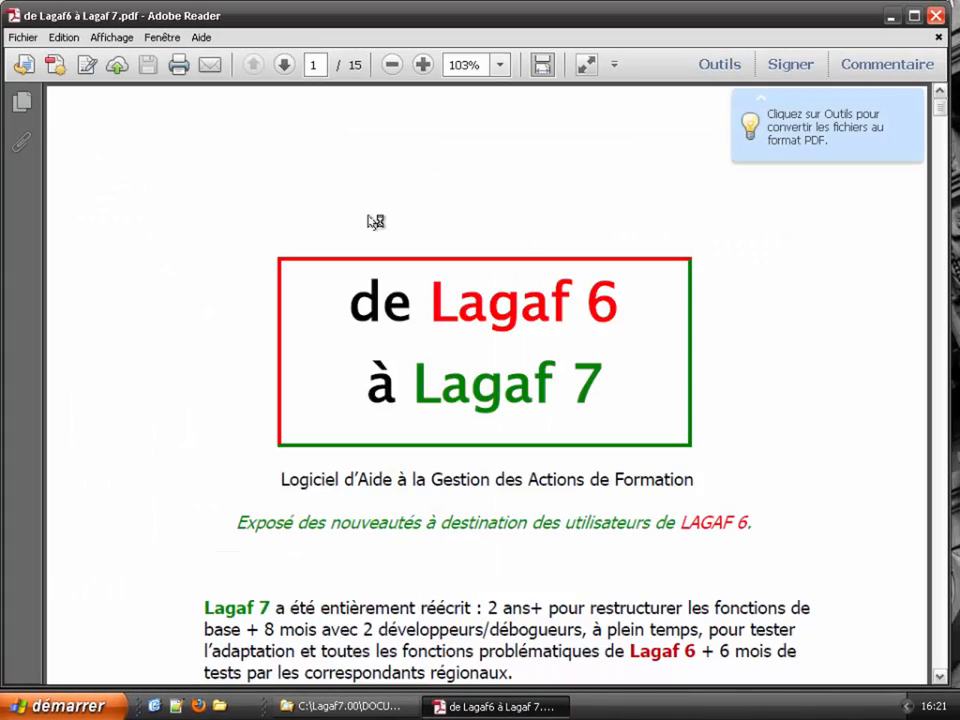
scroll(371, 199, "down", 10)
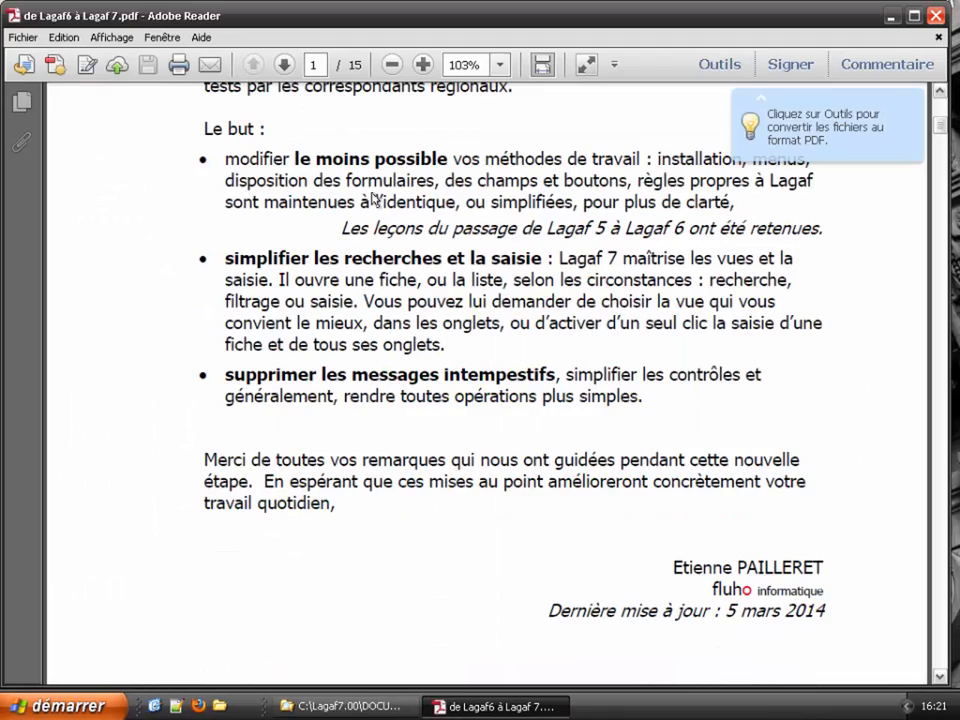
scroll(371, 199, "down", 10)
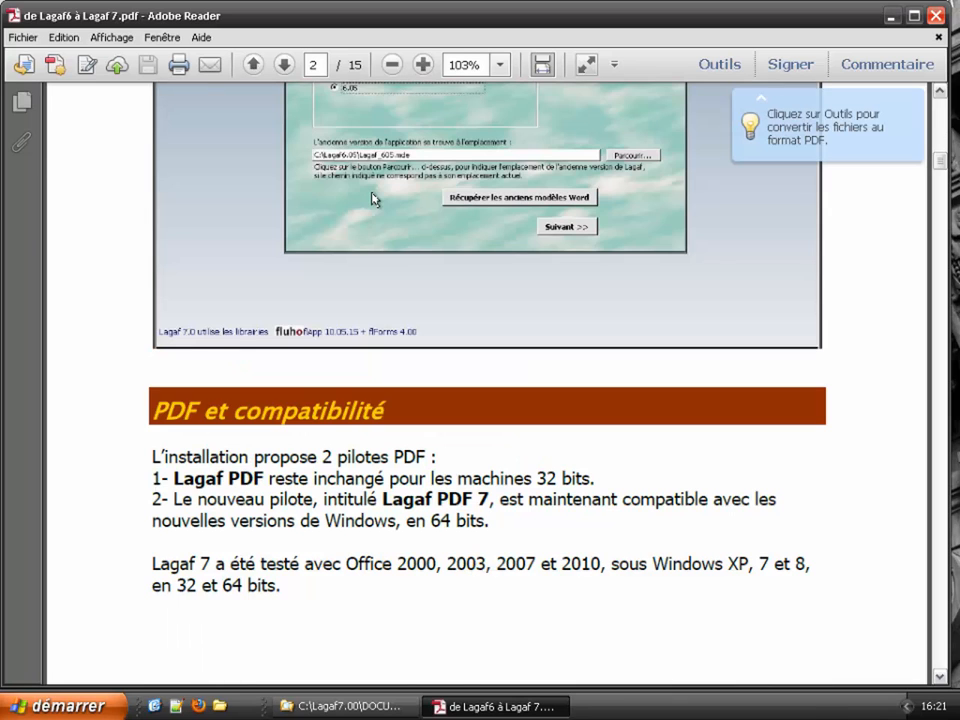
scroll(371, 199, "down", 10)
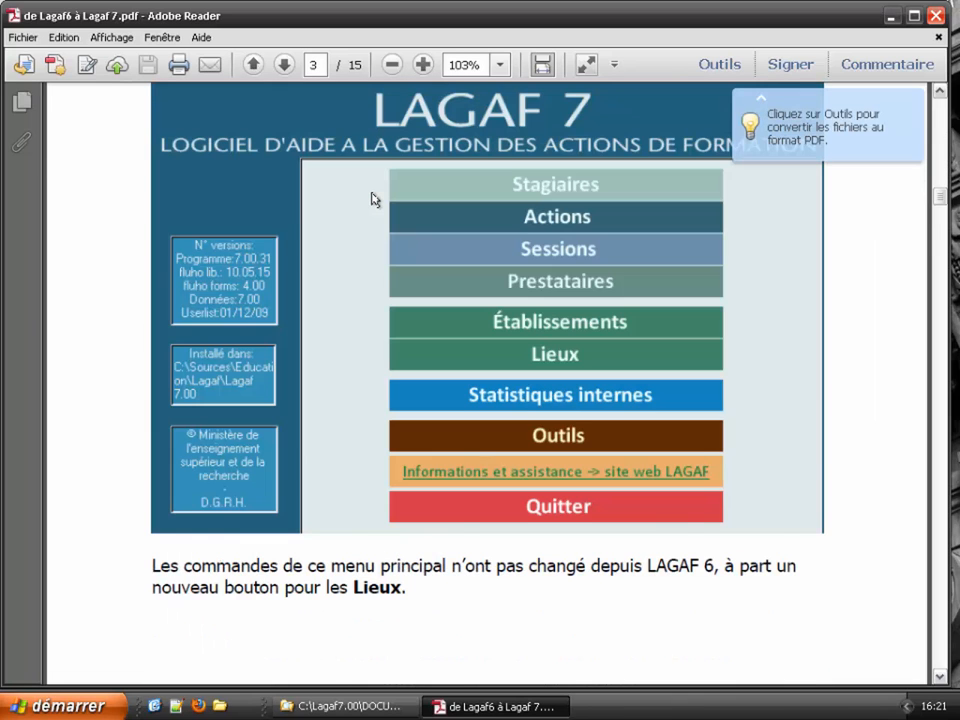
scroll(371, 199, "down", 20)
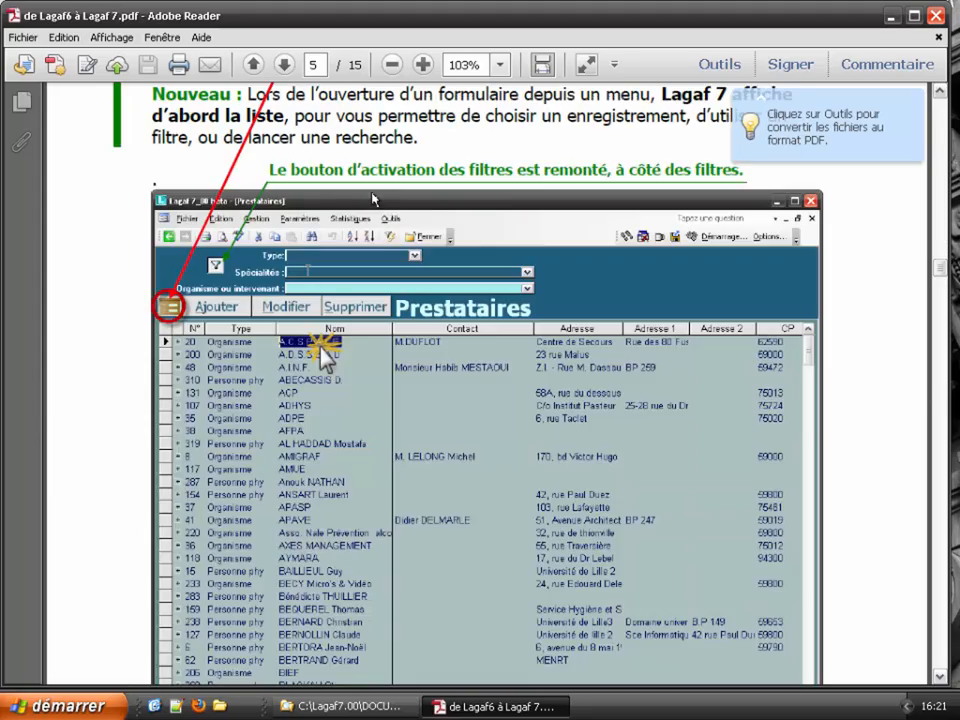
scroll(372, 199, "down", 6)
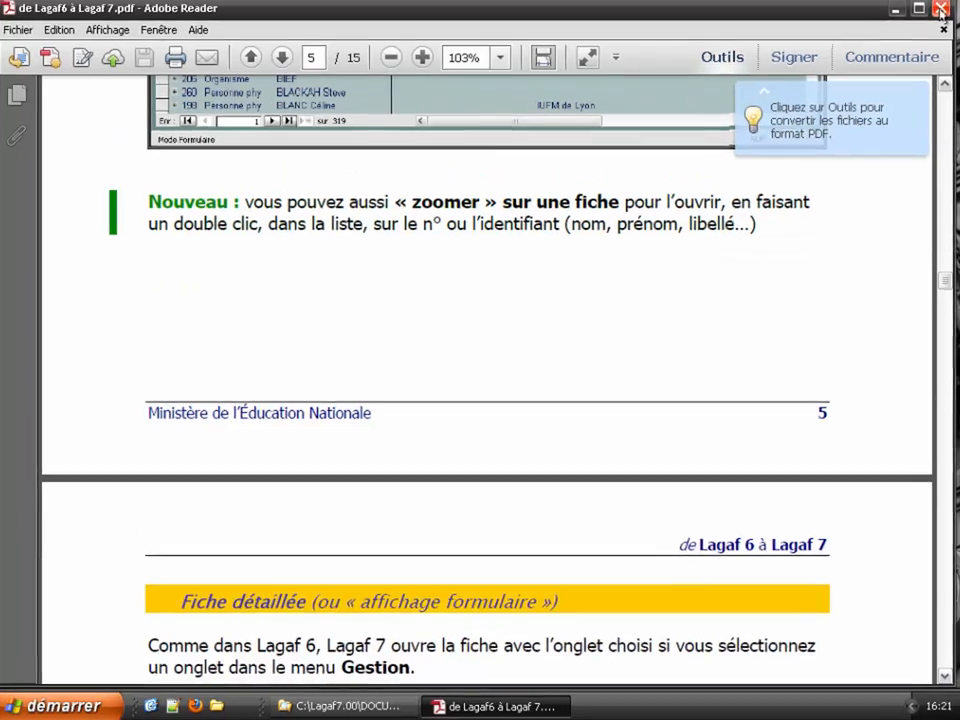
left_click(940, 8)
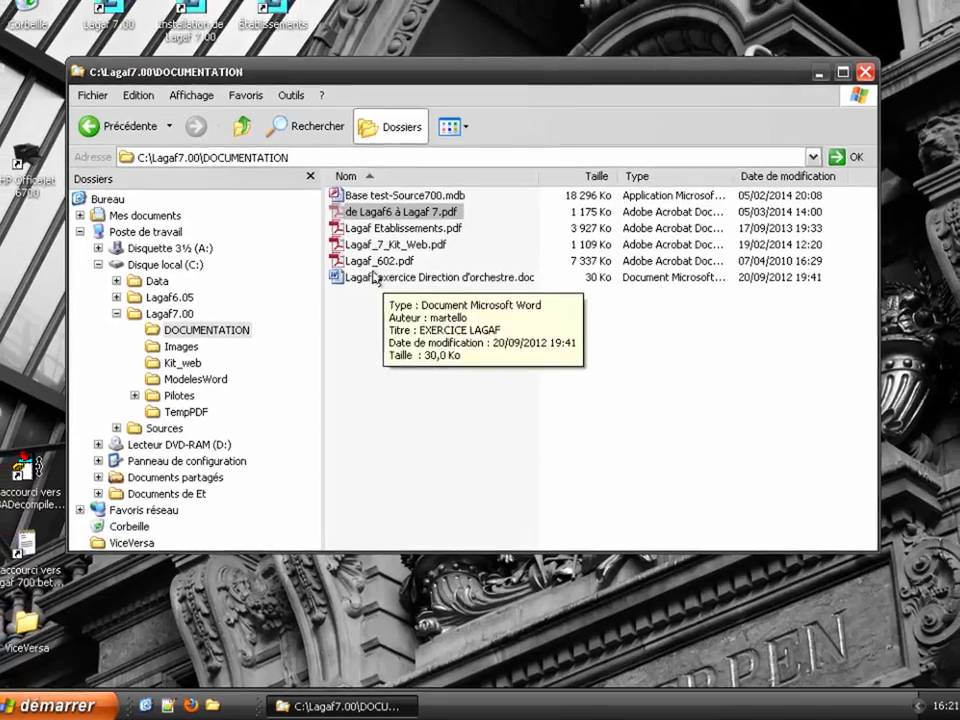
Step: Open 'Lagaf_exercice Direction d'orchestre.doc' in Word and scroll through the exercise
double_click(378, 260)
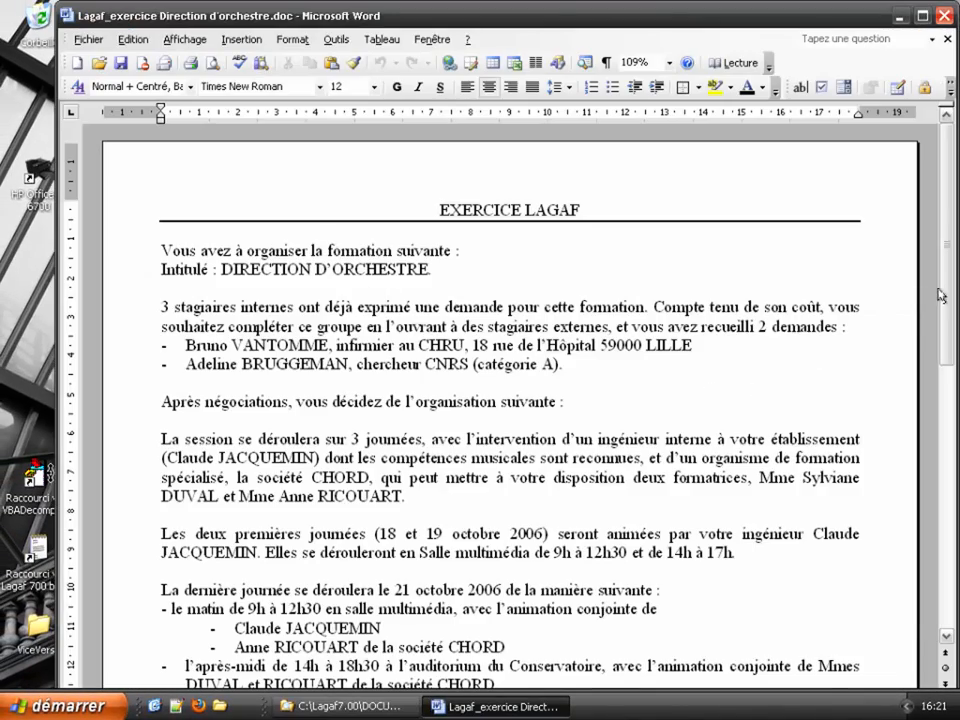
left_click_drag(940, 295, 946, 258)
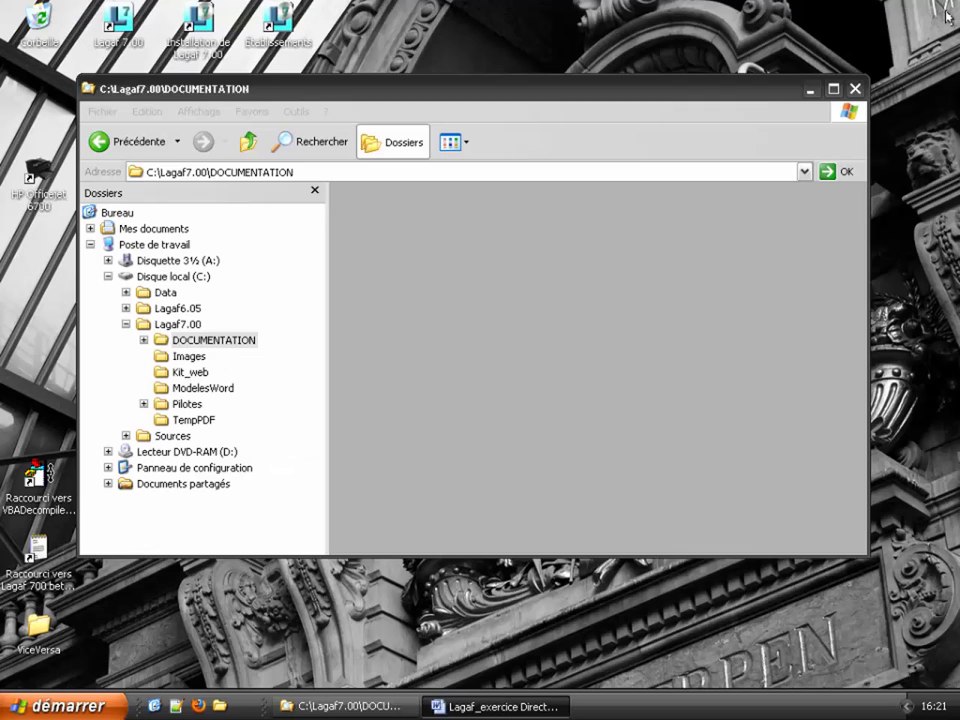
Step: Close the Direction d'orchestre exercise document in Word, returning to the DOCUMENTATION folder
left_click(947, 15)
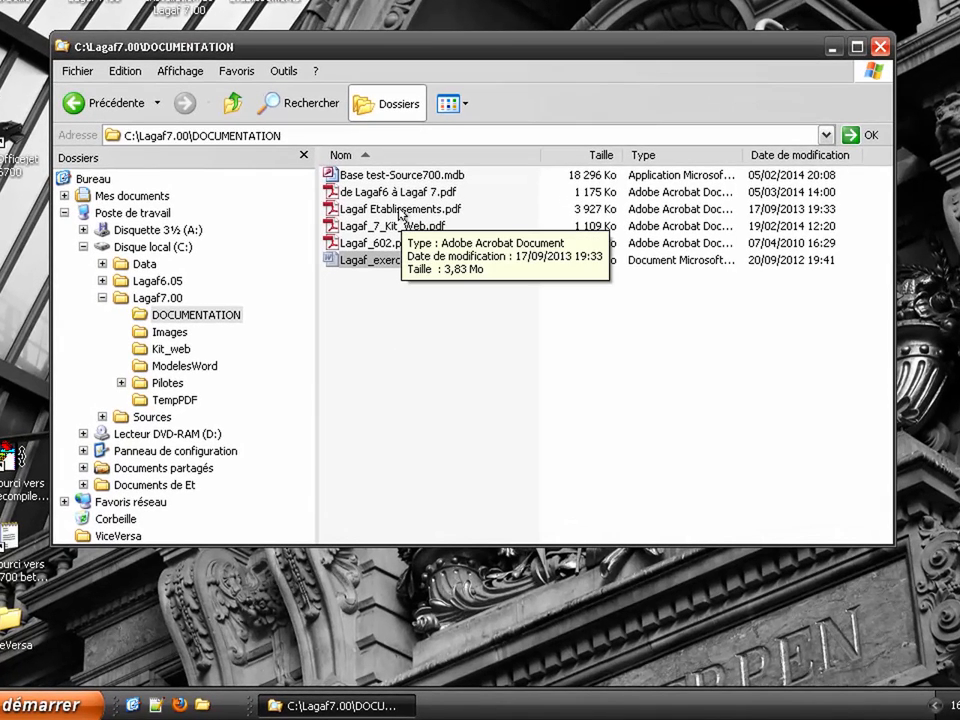
left_click_drag(399, 213, 444, 306)
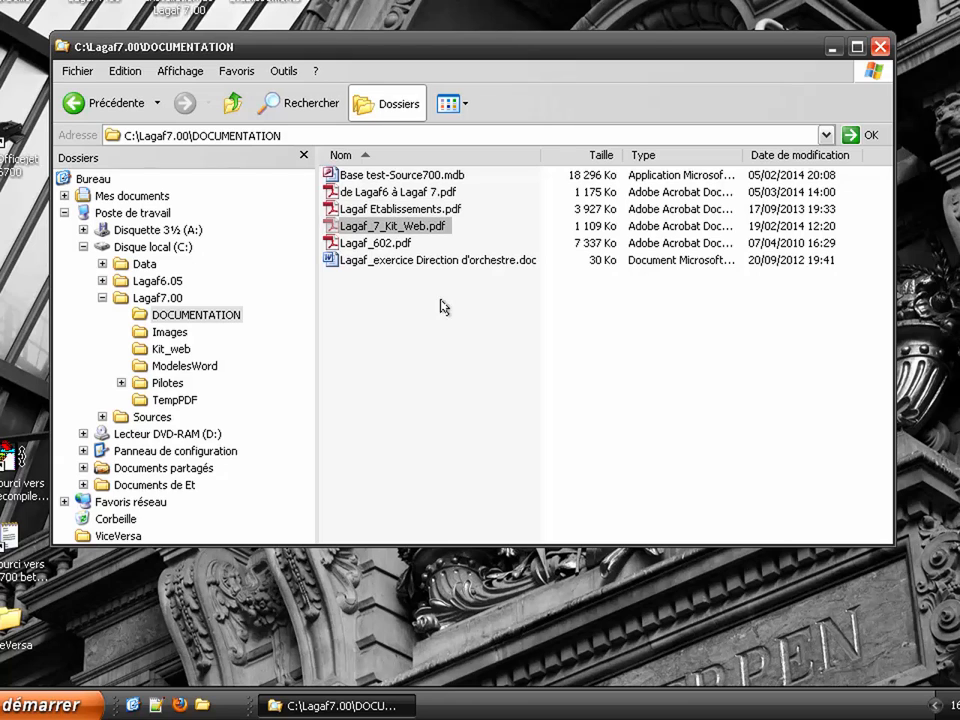